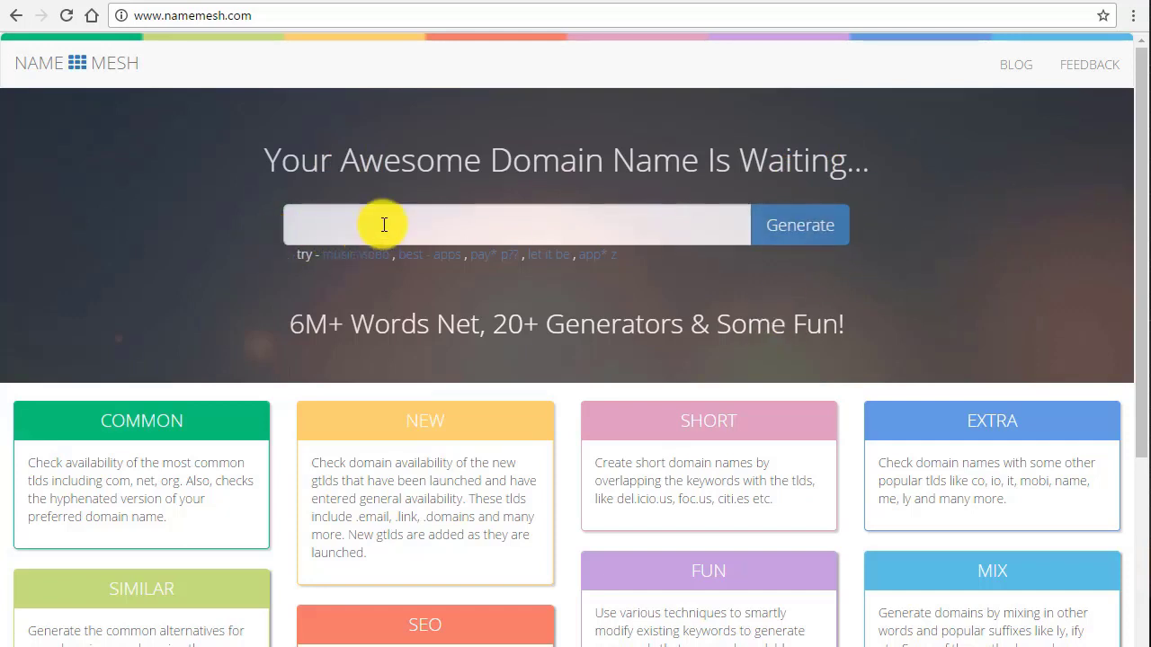
Step: Review the descriptions of the domain name generator categories, including Common, New, Short, Extra, Similar, SEO, Fun and Mix
{"action": "scroll", "coordinate": [174, 324], "scroll_direction": "down", "scroll_amount": 3}
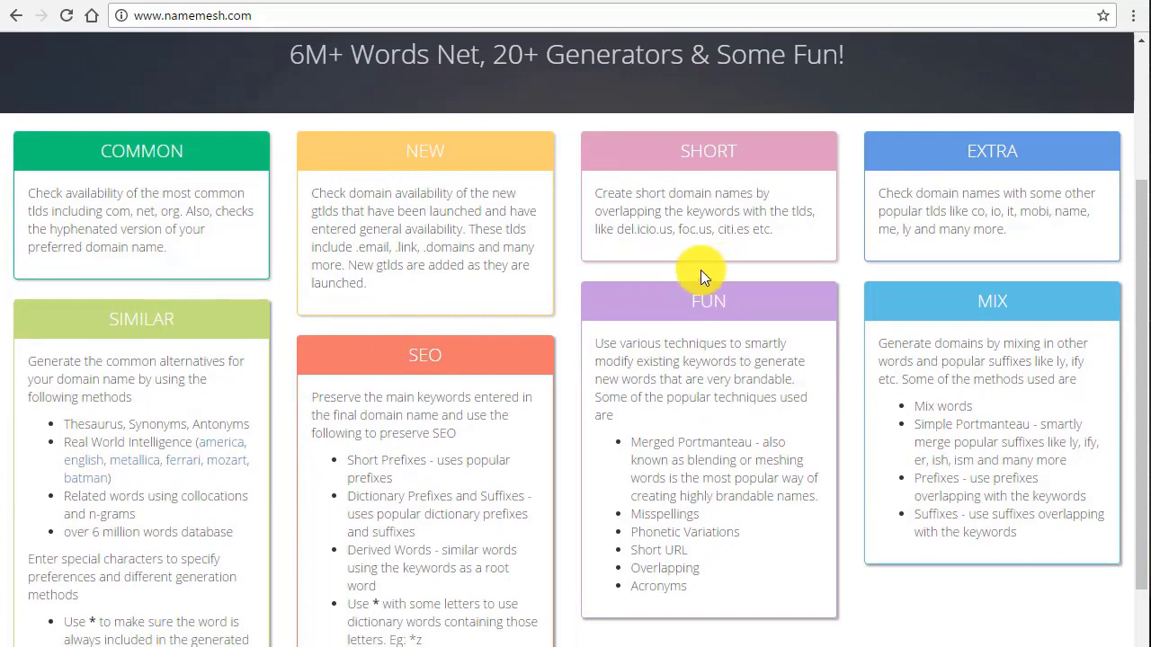
{"action": "scroll", "coordinate": [452, 216], "scroll_direction": "up", "scroll_amount": 2}
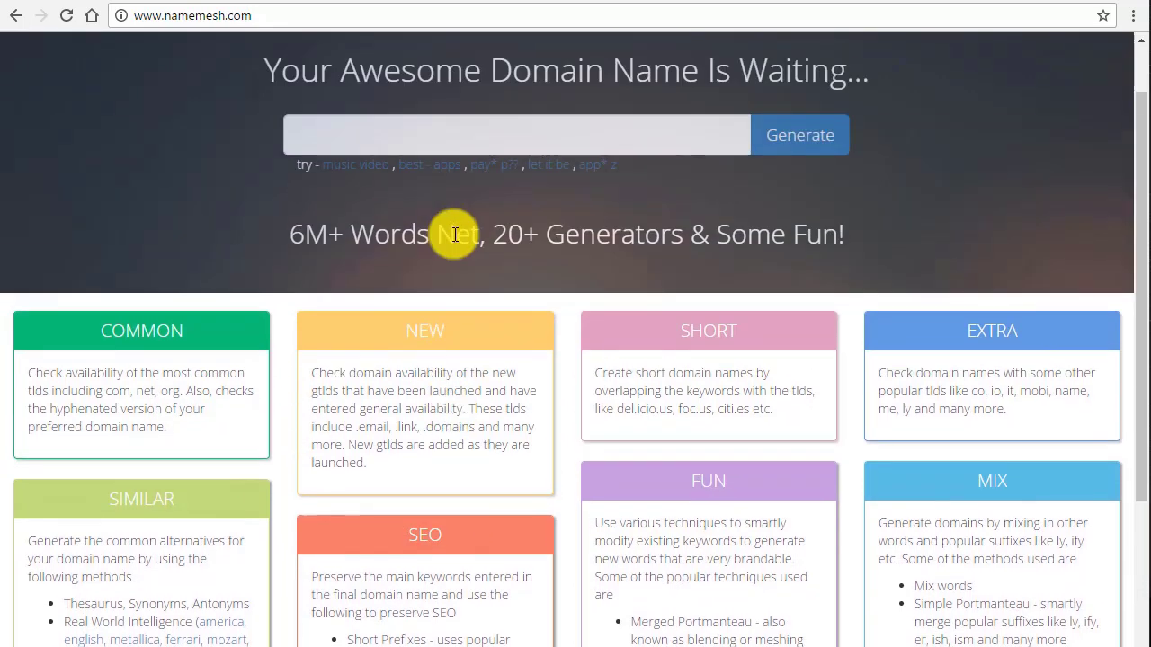
{"action": "scroll", "coordinate": [455, 234], "scroll_direction": "up", "scroll_amount": 1}
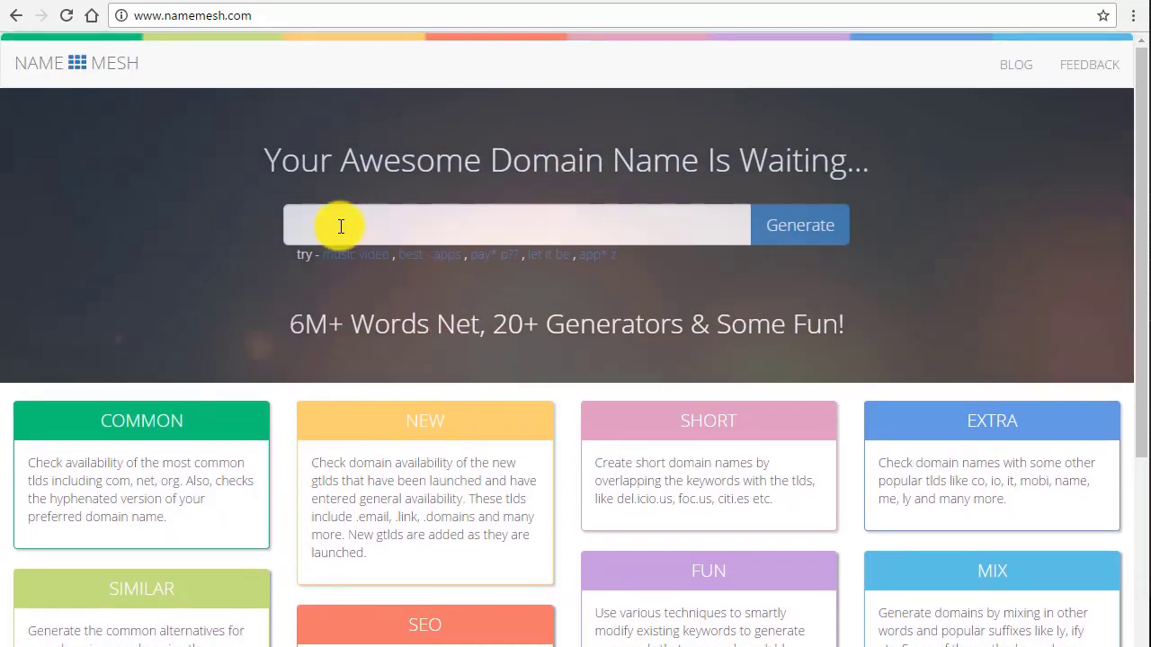
{"action": "scroll", "coordinate": [195, 288], "scroll_direction": "down", "scroll_amount": 2}
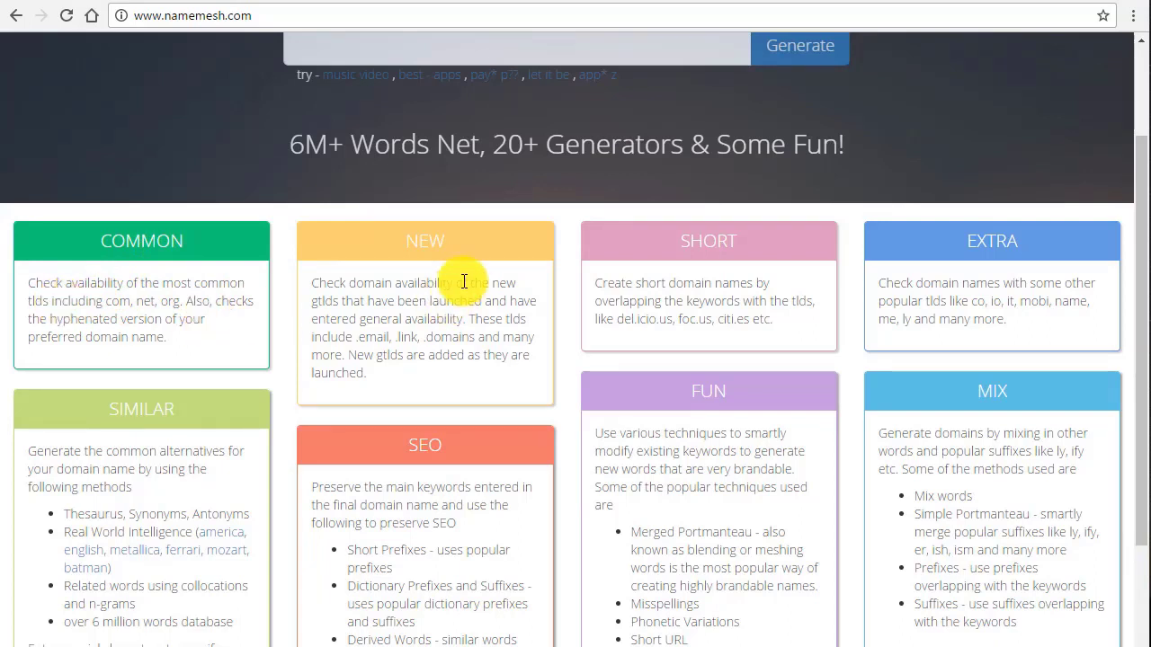
{"action": "scroll", "coordinate": [461, 280], "scroll_direction": "down", "scroll_amount": 1}
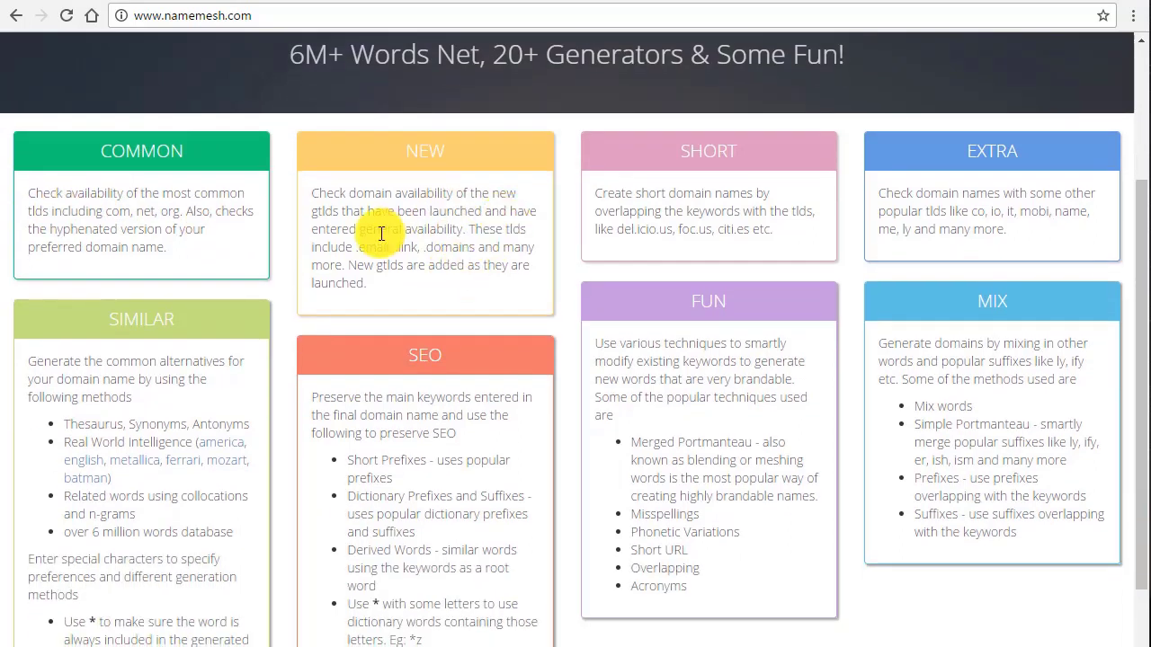
{"action": "scroll", "coordinate": [384, 236], "scroll_direction": "down", "scroll_amount": 1}
{"action": "scroll", "coordinate": [386, 237], "scroll_direction": "up", "scroll_amount": 1}
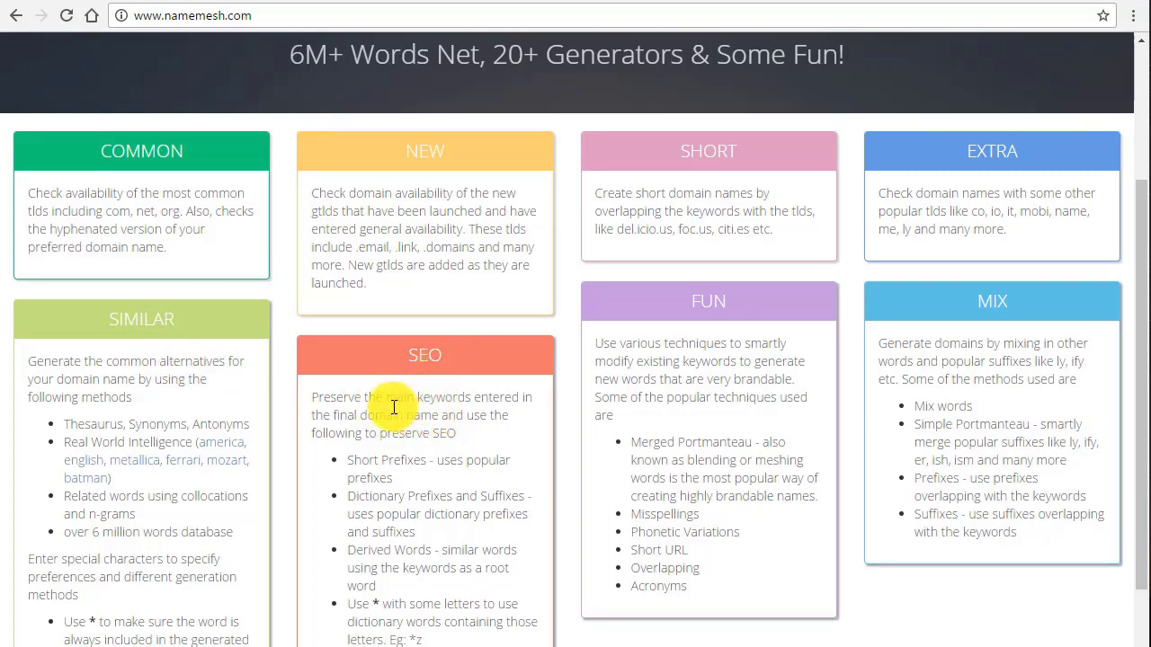
{"action": "scroll", "coordinate": [393, 407], "scroll_direction": "up", "scroll_amount": 1}
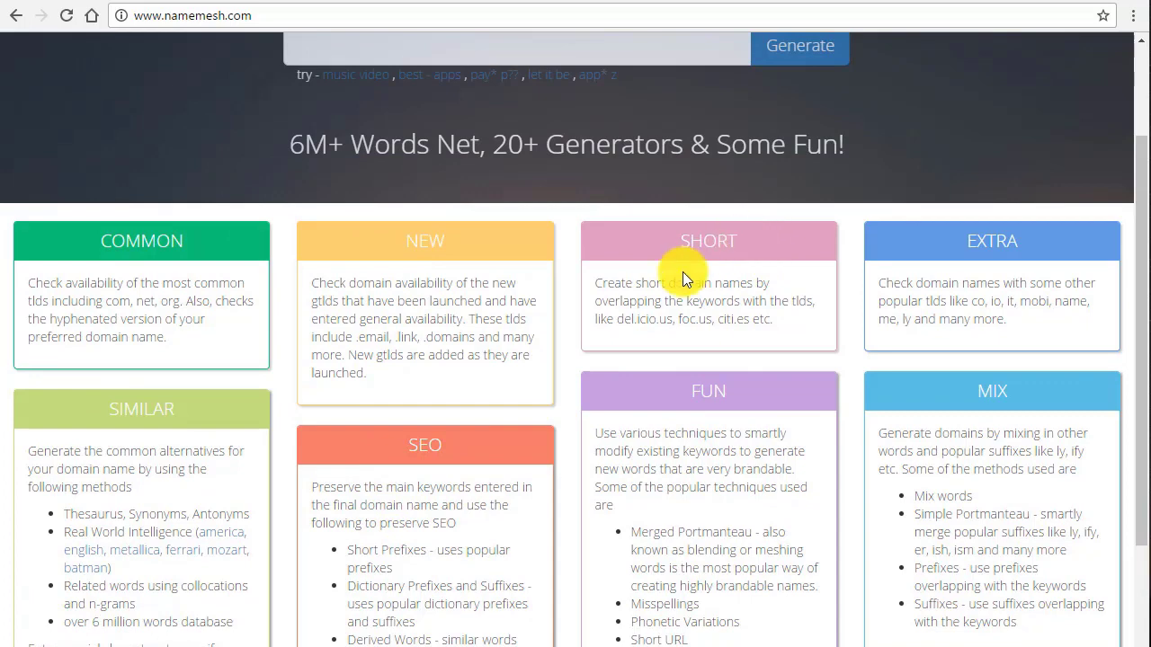
{"action": "scroll", "coordinate": [683, 271], "scroll_direction": "up", "scroll_amount": 1}
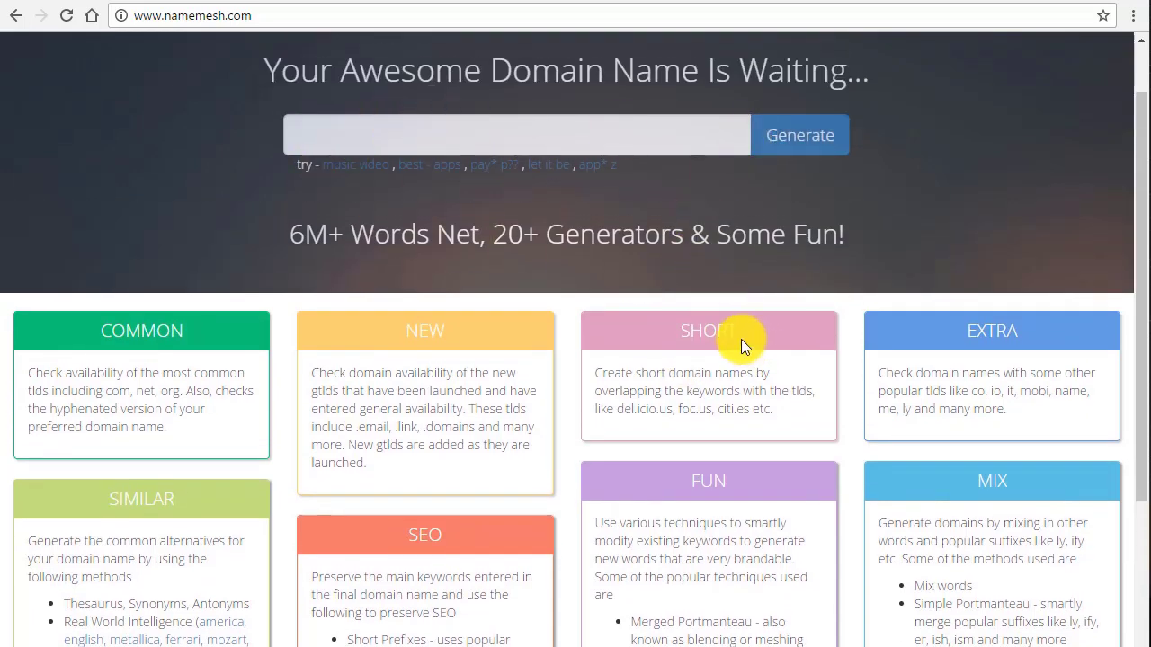
{"action": "scroll", "coordinate": [741, 339], "scroll_direction": "down", "scroll_amount": 2}
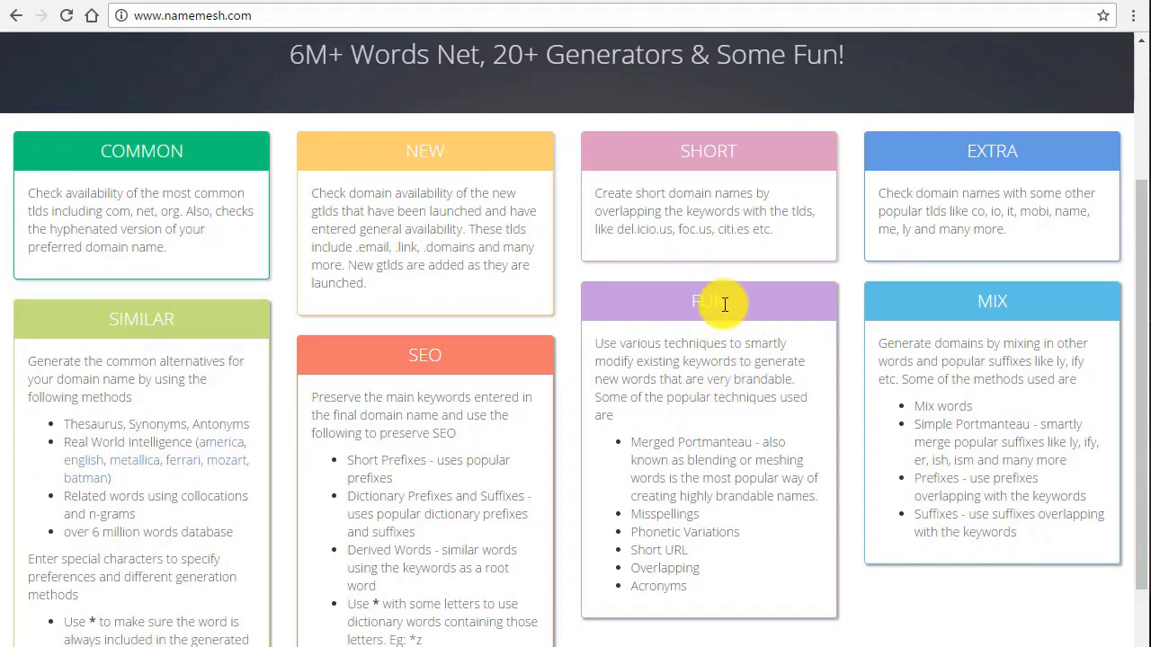
{"action": "scroll", "coordinate": [539, 265], "scroll_direction": "up", "scroll_amount": 3}
{"action": "scroll", "coordinate": [673, 300], "scroll_direction": "down", "scroll_amount": 2}
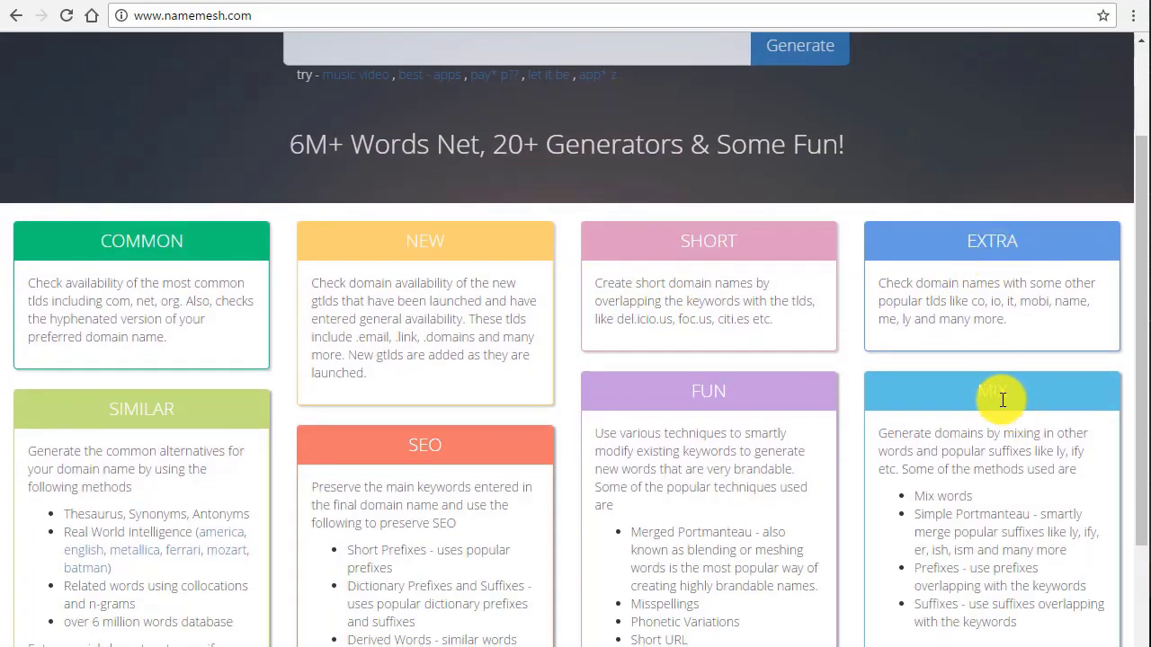
{"action": "scroll", "coordinate": [1000, 398], "scroll_direction": "up", "scroll_amount": 2}
Step: Generate domain name suggestions for the keywords "wordpress funnel"
{"action": "left_click", "coordinate": [377, 225]}
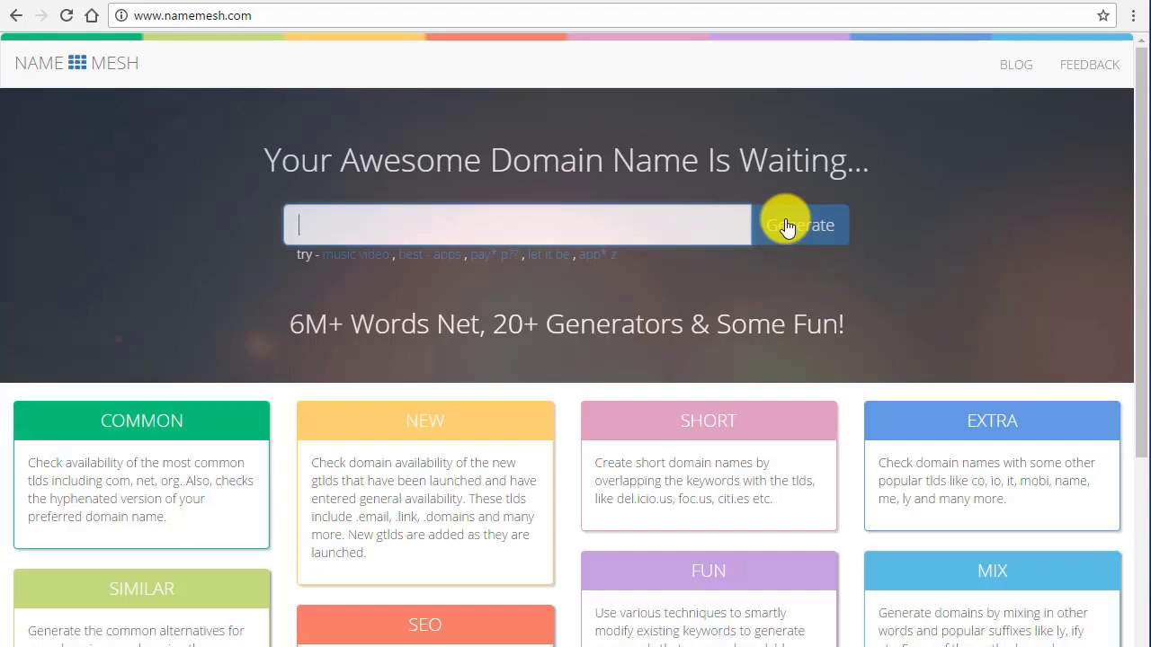
{"action": "type", "text": "wordpress"}
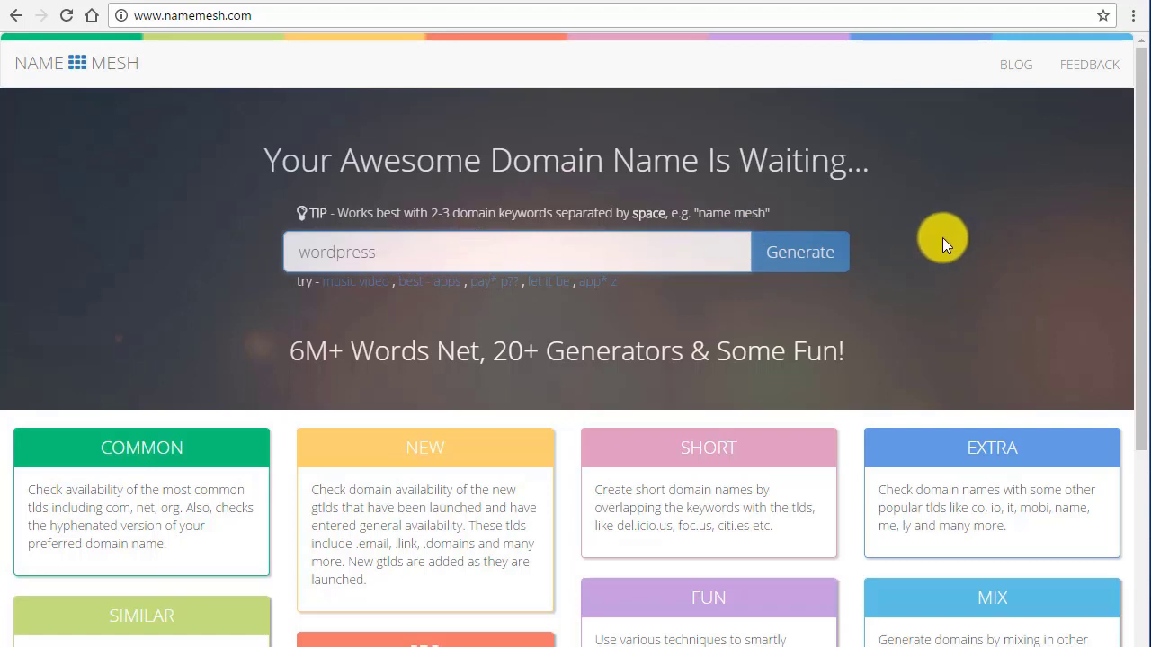
{"action": "type", "text": "funnel"}
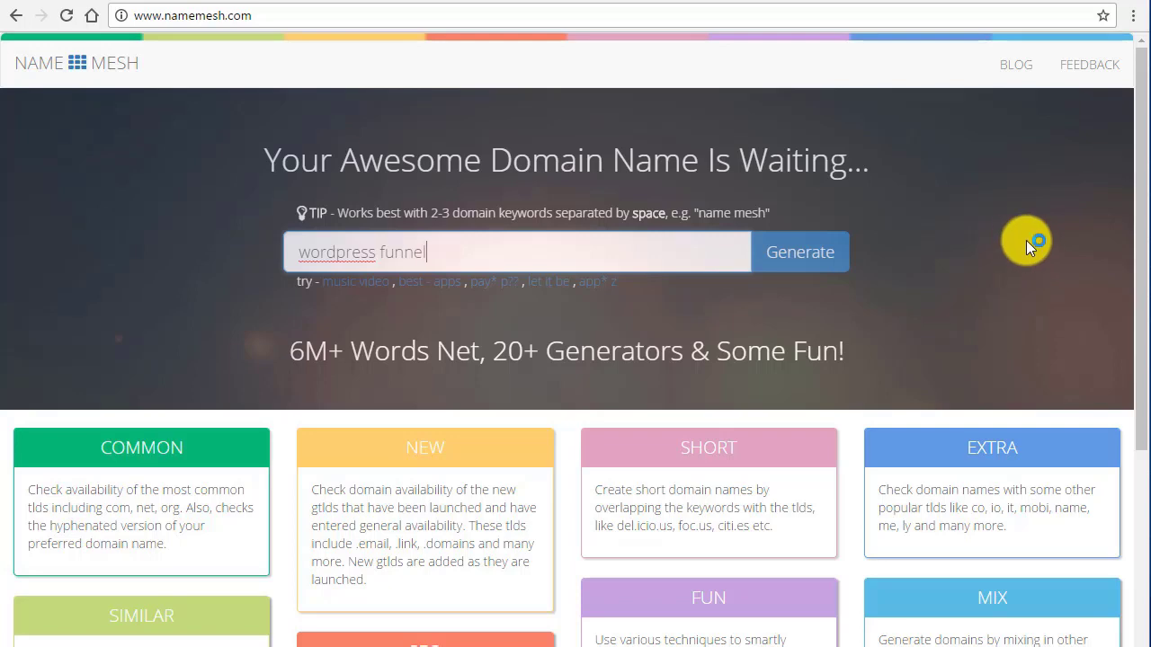
{"action": "left_click", "coordinate": [824, 255]}
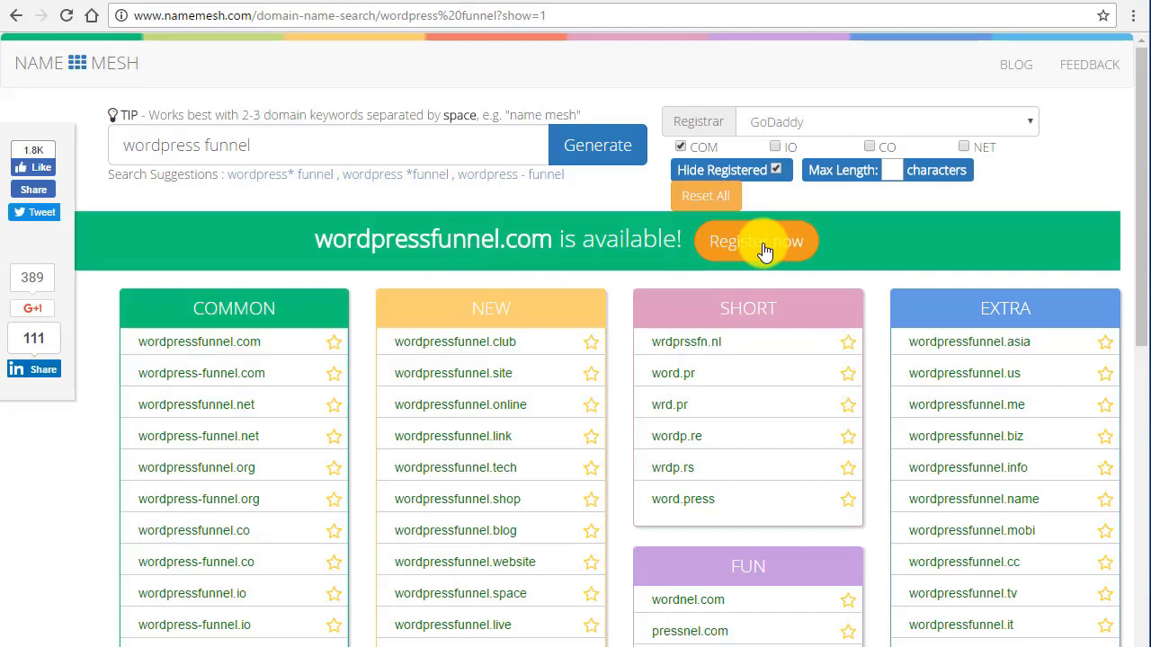
Step: Examine the wordpress funnel domain suggestions, focusing on the Common and Similar groups
{"action": "scroll", "coordinate": [773, 341], "scroll_direction": "down", "scroll_amount": 1}
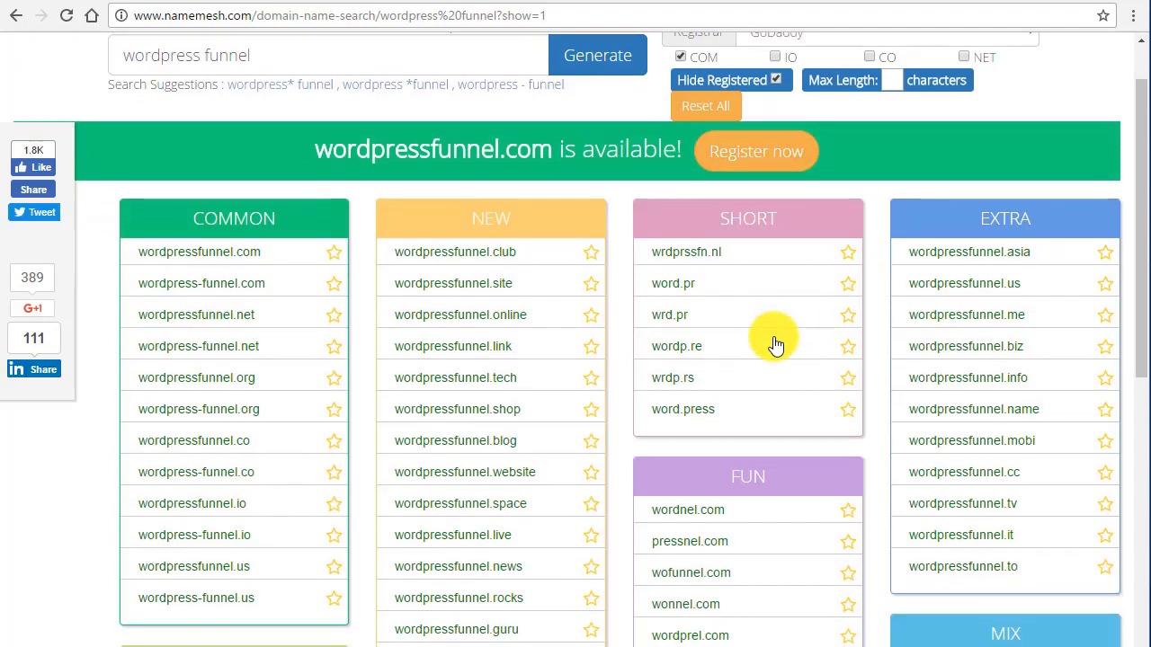
{"action": "scroll", "coordinate": [775, 344], "scroll_direction": "down", "scroll_amount": 1}
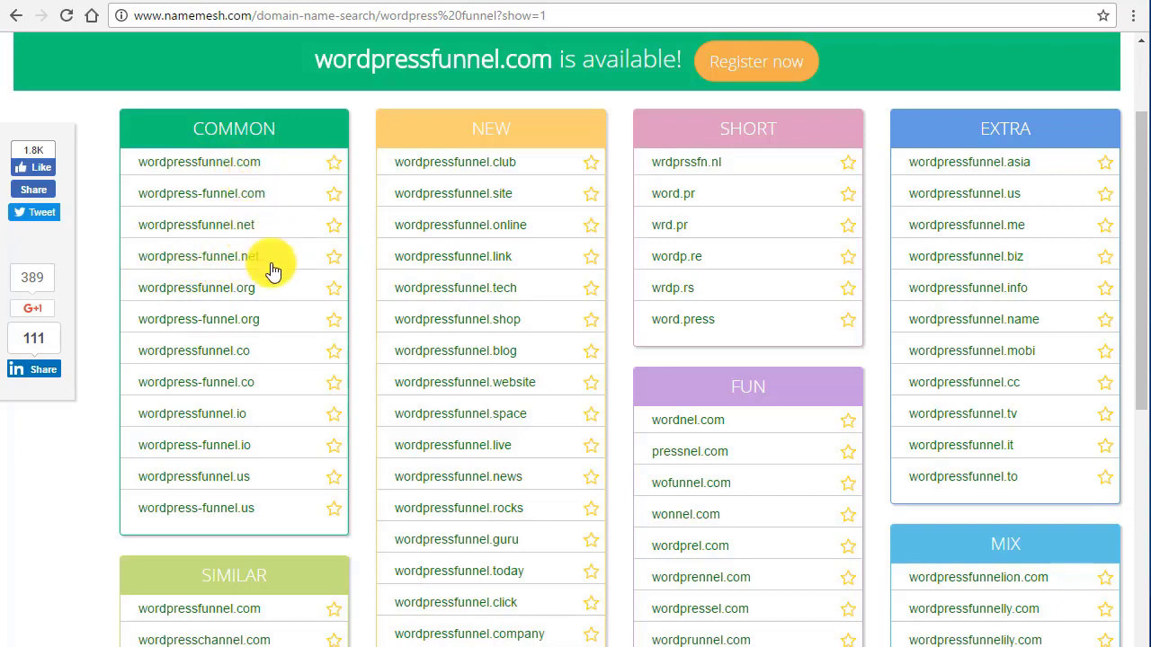
{"action": "scroll", "coordinate": [303, 282], "scroll_direction": "down", "scroll_amount": 3}
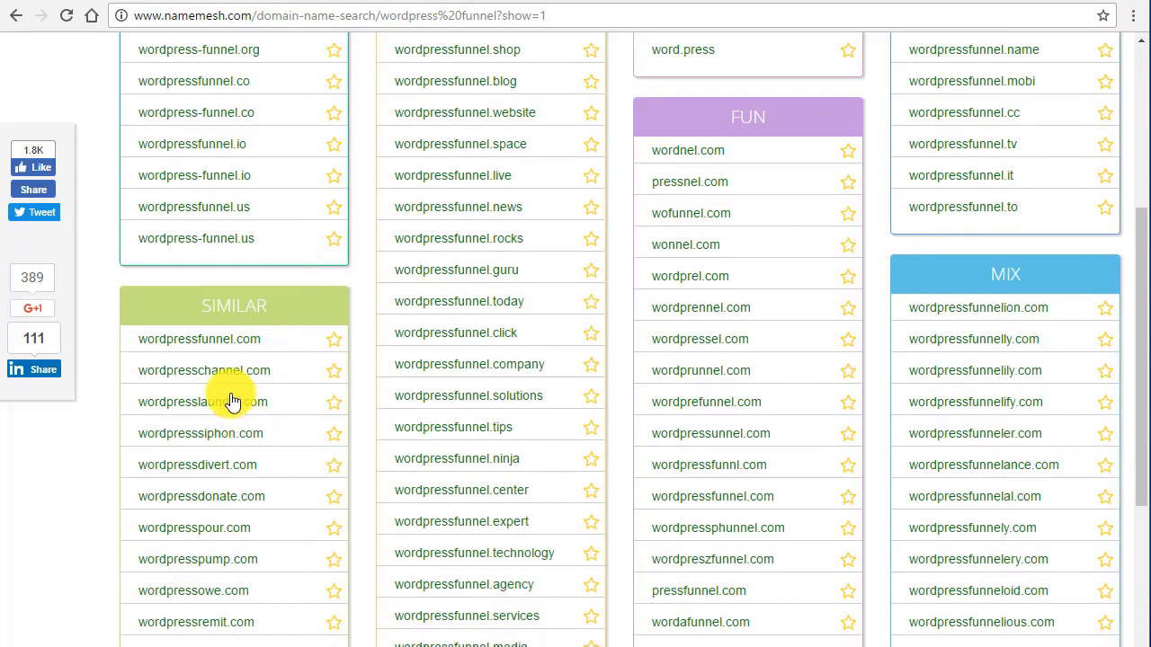
{"action": "scroll", "coordinate": [243, 359], "scroll_direction": "down", "scroll_amount": 2}
{"action": "scroll", "coordinate": [192, 269], "scroll_direction": "down", "scroll_amount": 2}
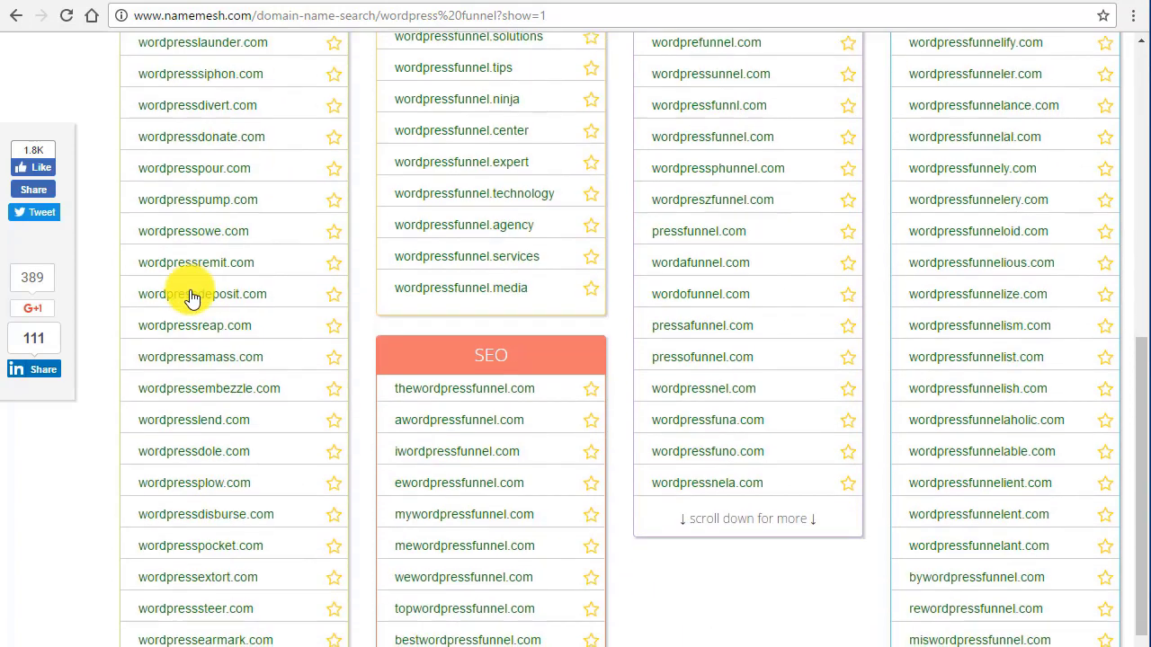
{"action": "scroll", "coordinate": [211, 301], "scroll_direction": "up", "scroll_amount": 1}
{"action": "scroll", "coordinate": [215, 306], "scroll_direction": "up", "scroll_amount": 1}
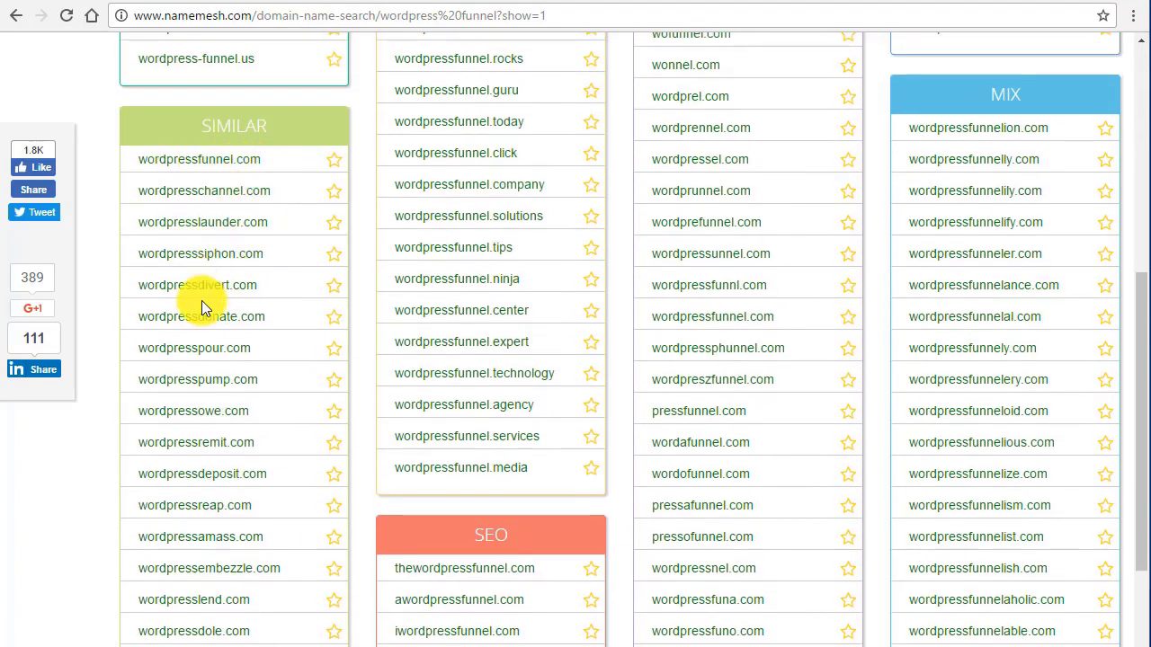
{"action": "scroll", "coordinate": [211, 270], "scroll_direction": "down", "scroll_amount": 2}
{"action": "scroll", "coordinate": [226, 462], "scroll_direction": "down", "scroll_amount": 3}
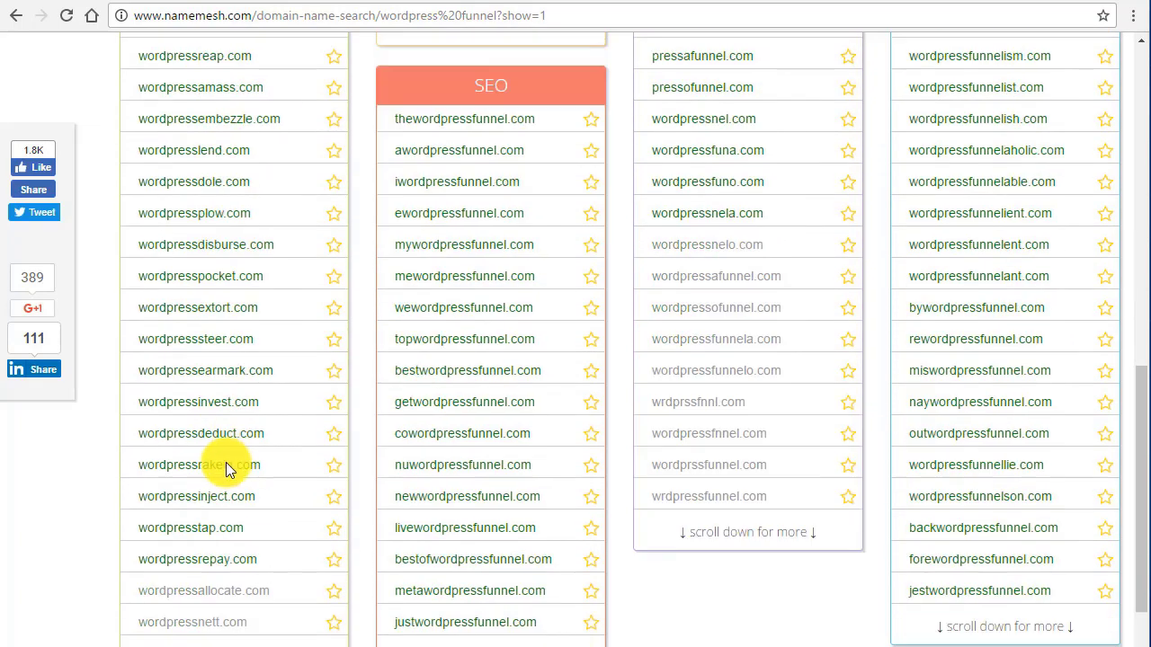
{"action": "scroll", "coordinate": [226, 467], "scroll_direction": "up", "scroll_amount": 8}
{"action": "scroll", "coordinate": [249, 457], "scroll_direction": "up", "scroll_amount": 4}
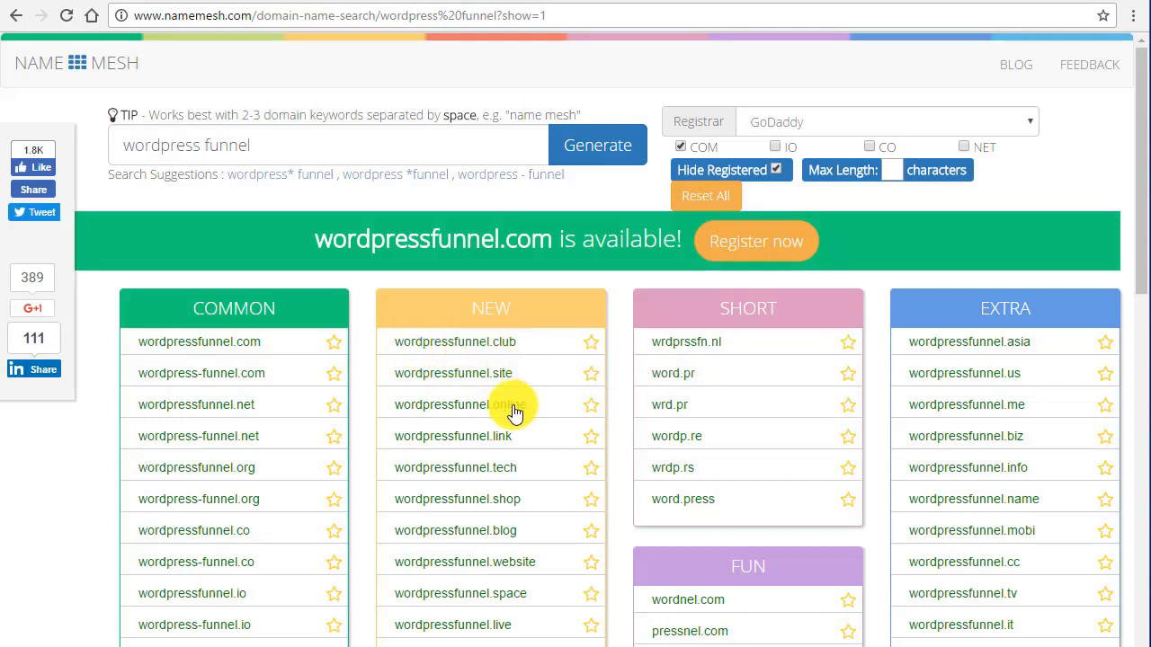
Step: Examine the Short, Fun, Extra and Mix groups of the wordpress funnel domain suggestions
{"action": "scroll", "coordinate": [729, 391], "scroll_direction": "down", "scroll_amount": 1}
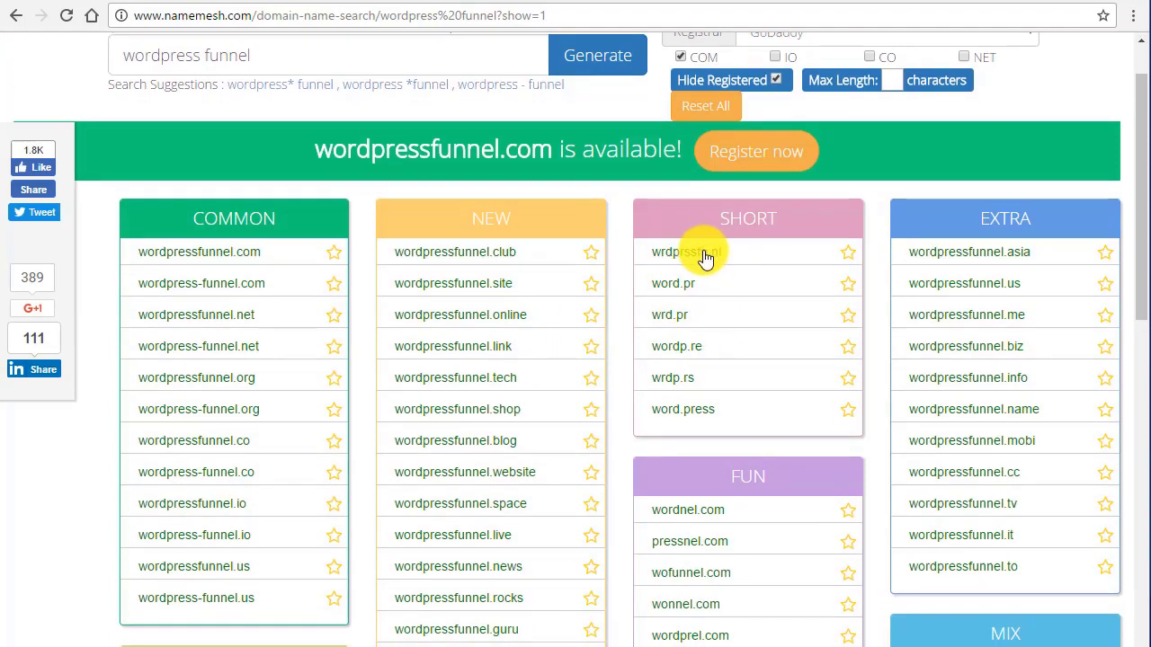
{"action": "scroll", "coordinate": [730, 261], "scroll_direction": "up", "scroll_amount": 1}
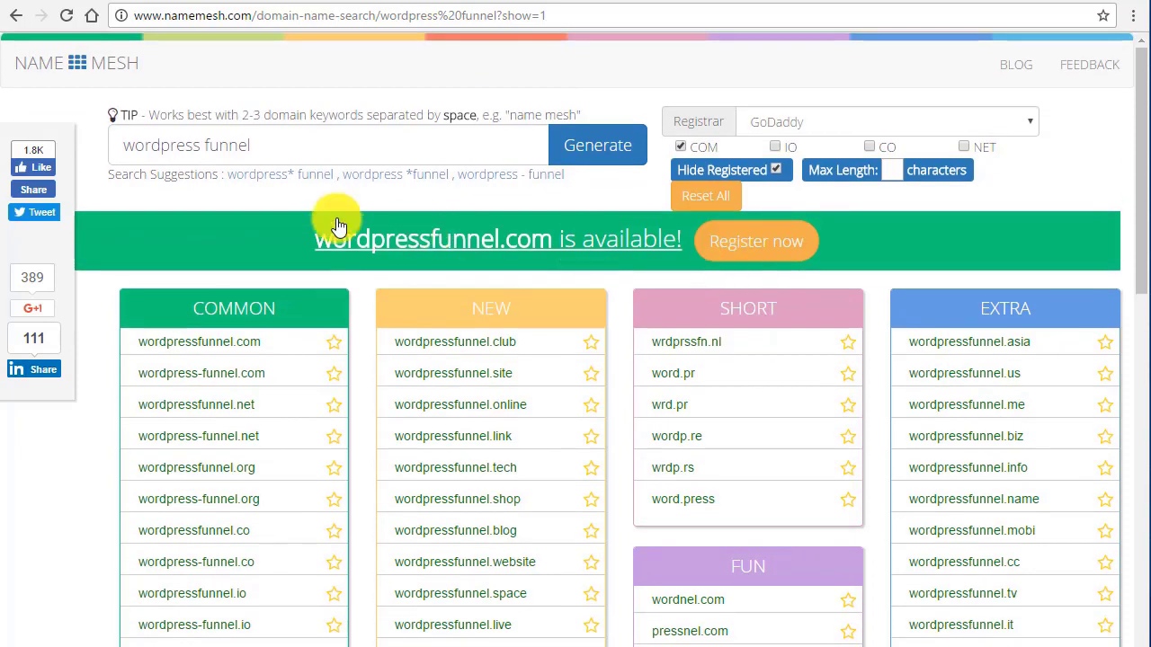
{"action": "scroll", "coordinate": [770, 341], "scroll_direction": "down", "scroll_amount": 4}
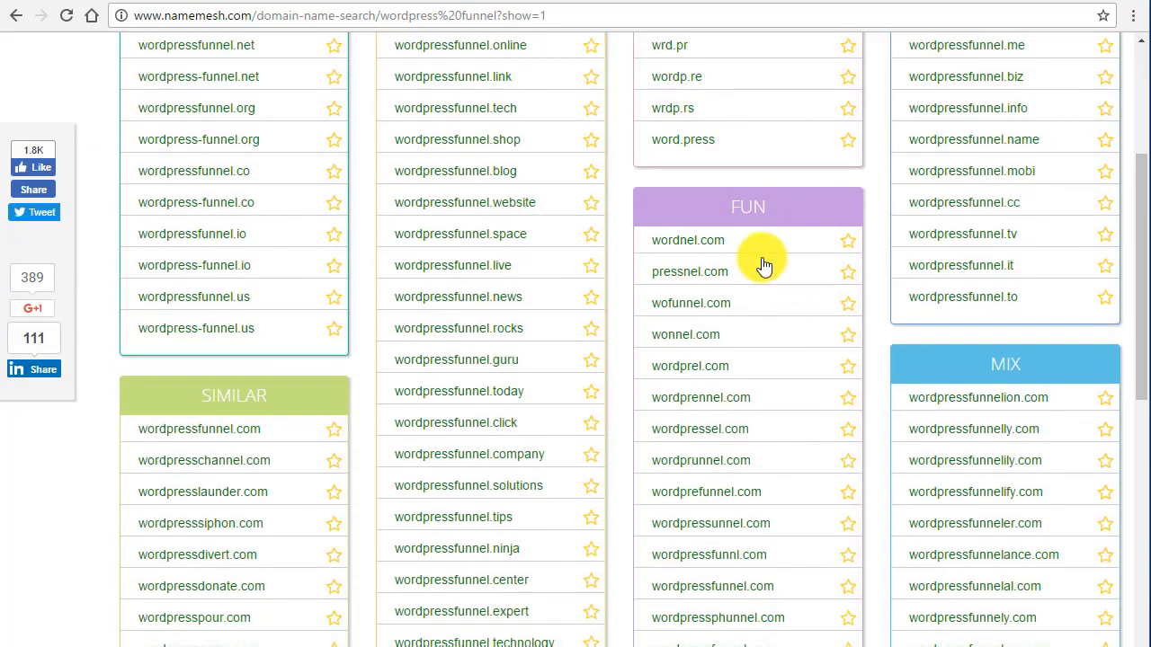
{"action": "scroll", "coordinate": [766, 308], "scroll_direction": "down", "scroll_amount": 1}
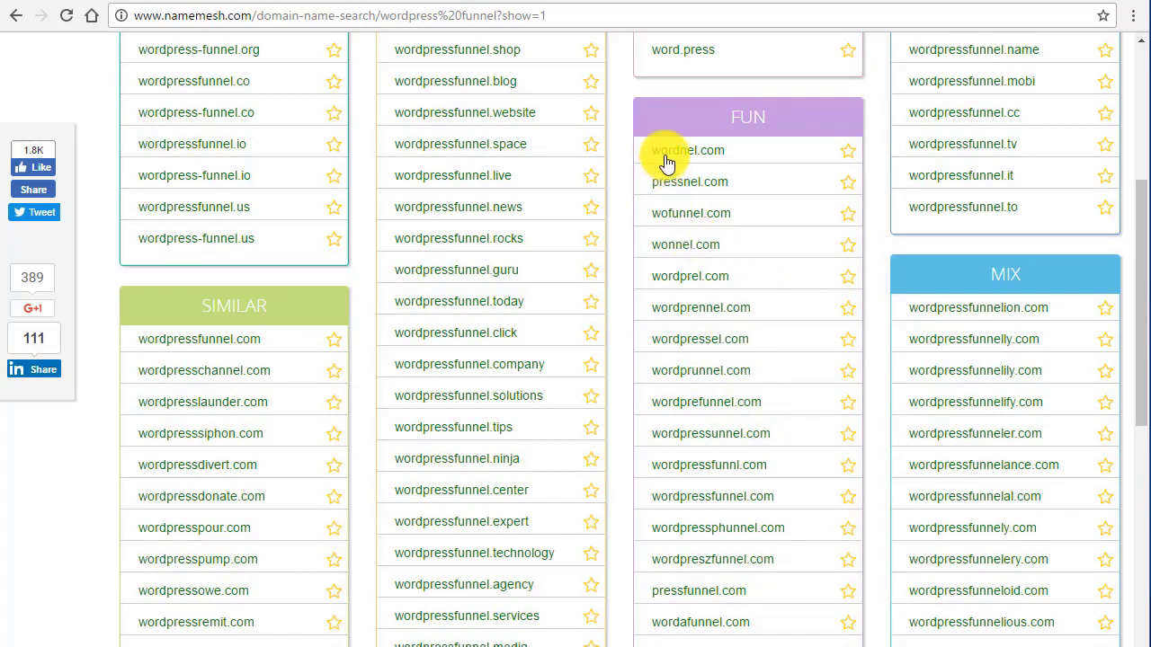
{"action": "scroll", "coordinate": [737, 359], "scroll_direction": "down", "scroll_amount": 3}
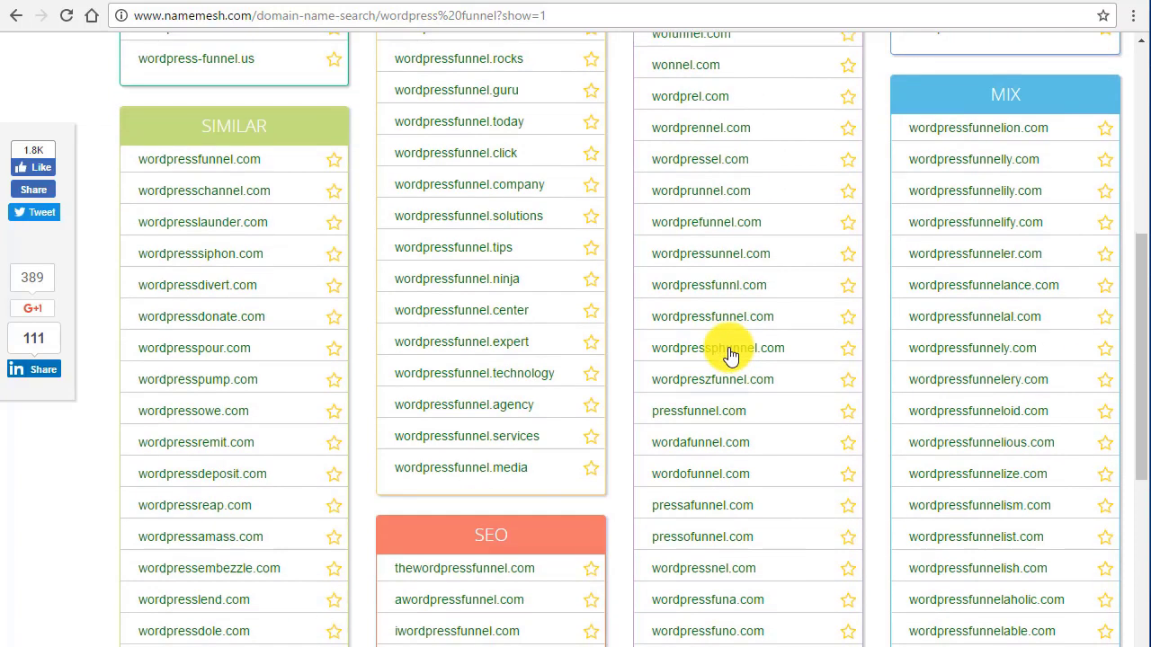
{"action": "scroll", "coordinate": [730, 358], "scroll_direction": "up", "scroll_amount": 5}
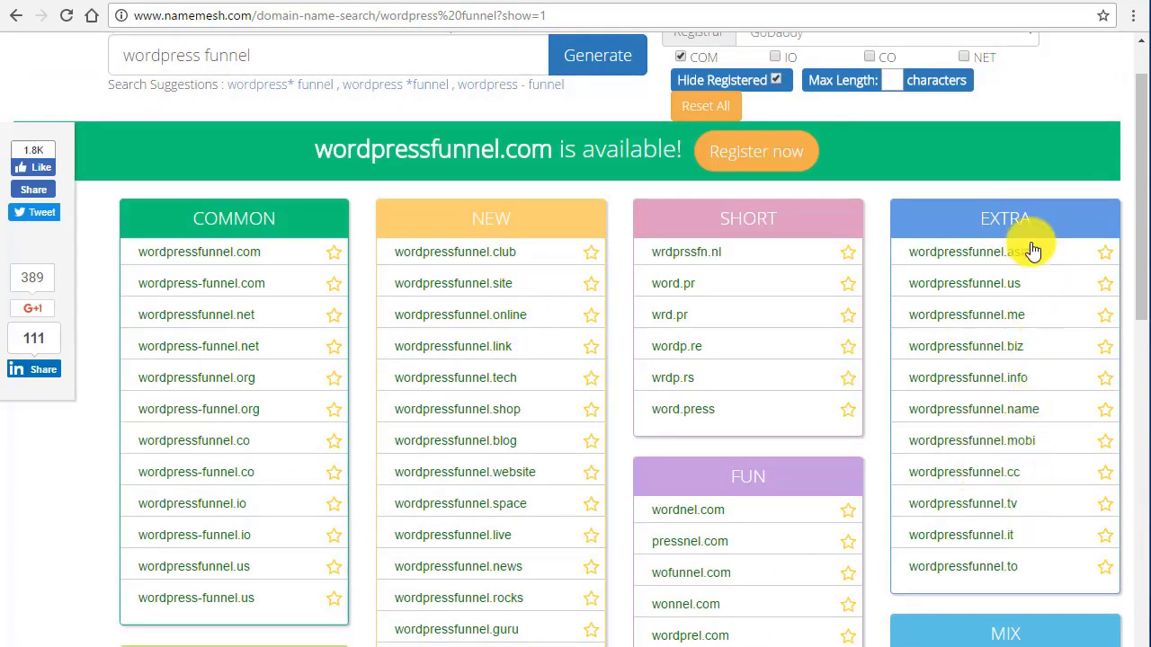
{"action": "scroll", "coordinate": [1054, 422], "scroll_direction": "down", "scroll_amount": 5}
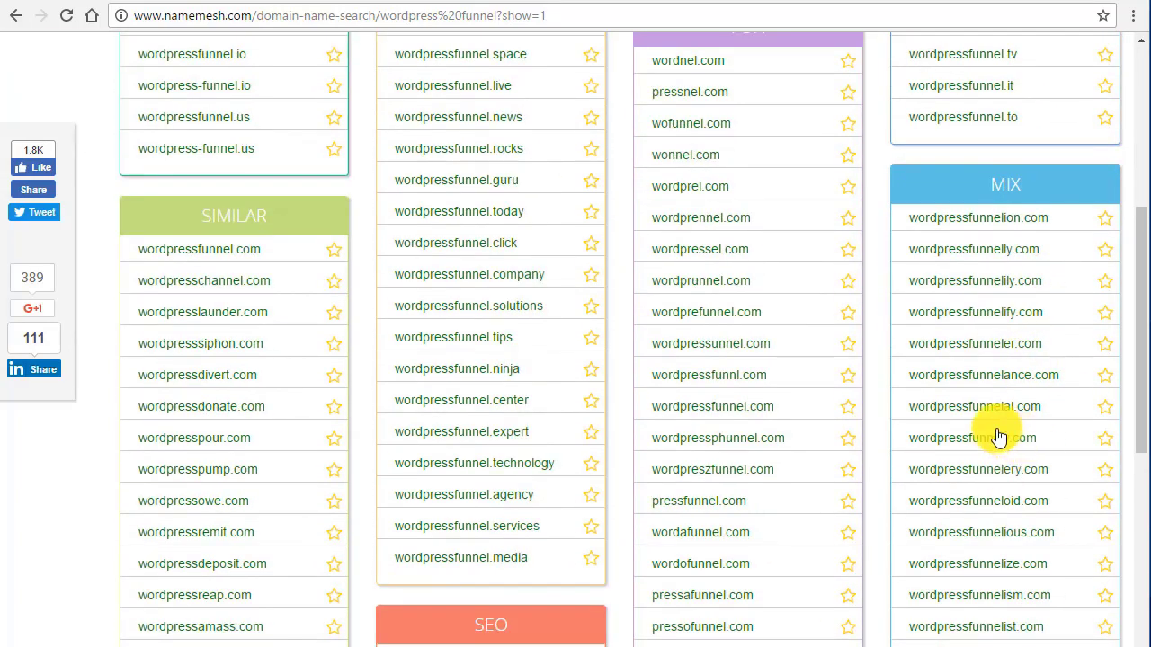
{"action": "scroll", "coordinate": [980, 521], "scroll_direction": "down", "scroll_amount": 2}
{"action": "scroll", "coordinate": [803, 495], "scroll_direction": "up", "scroll_amount": 8}
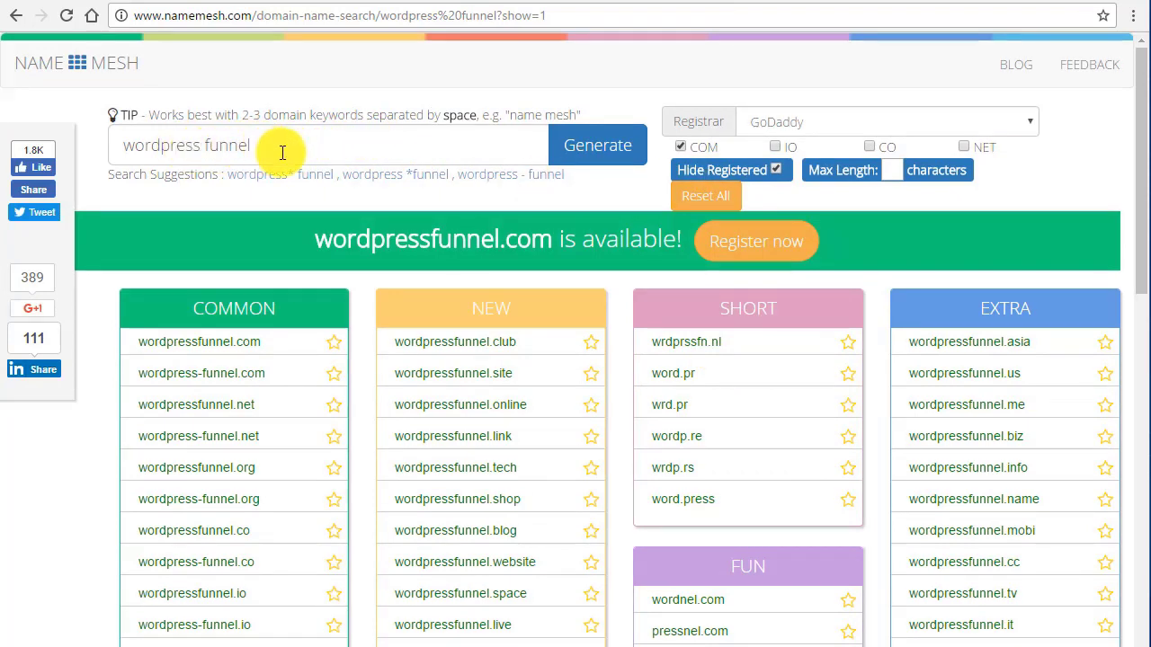
Step: Shorten the search keywords to "wp funnel" and generate a new set of domain suggestions
{"action": "left_click", "coordinate": [201, 147]}
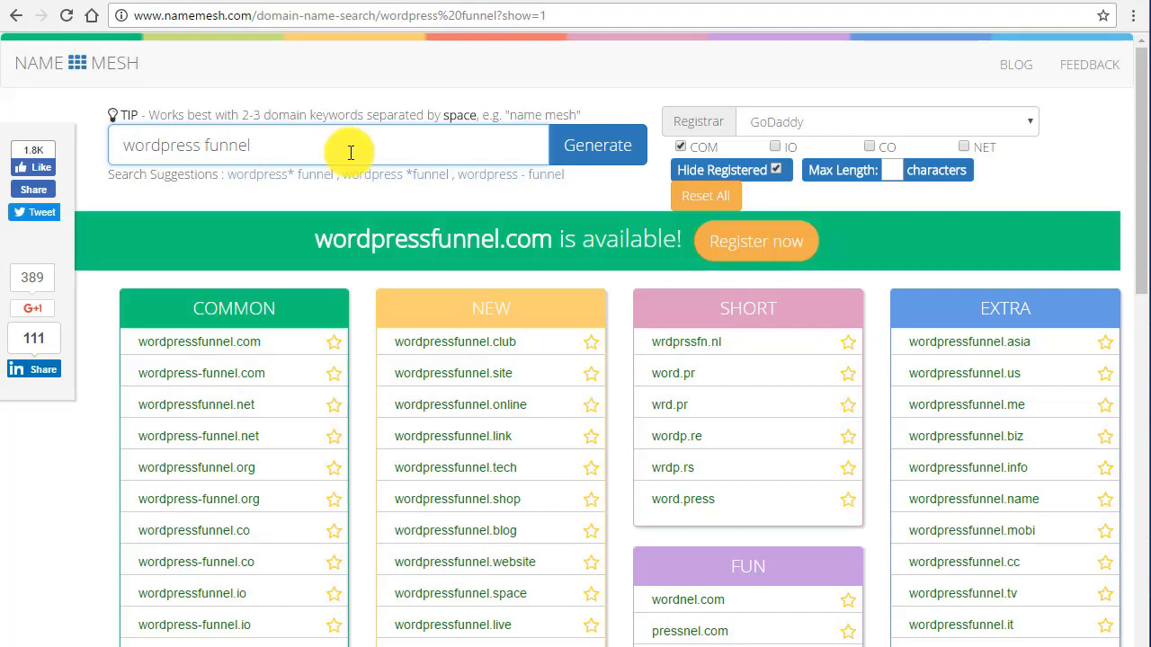
{"action": "key", "text": "BackSpace"}
{"action": "key", "text": "BackSpace"}
{"action": "key", "text": "BackSpace"}
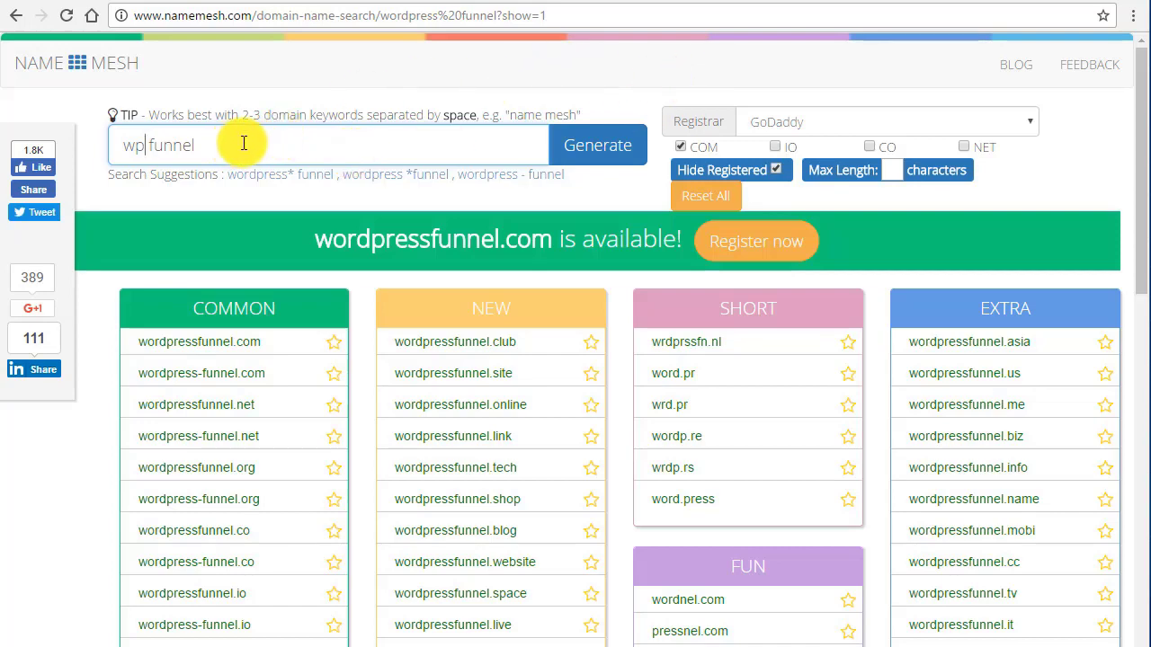
{"action": "left_click", "coordinate": [607, 154]}
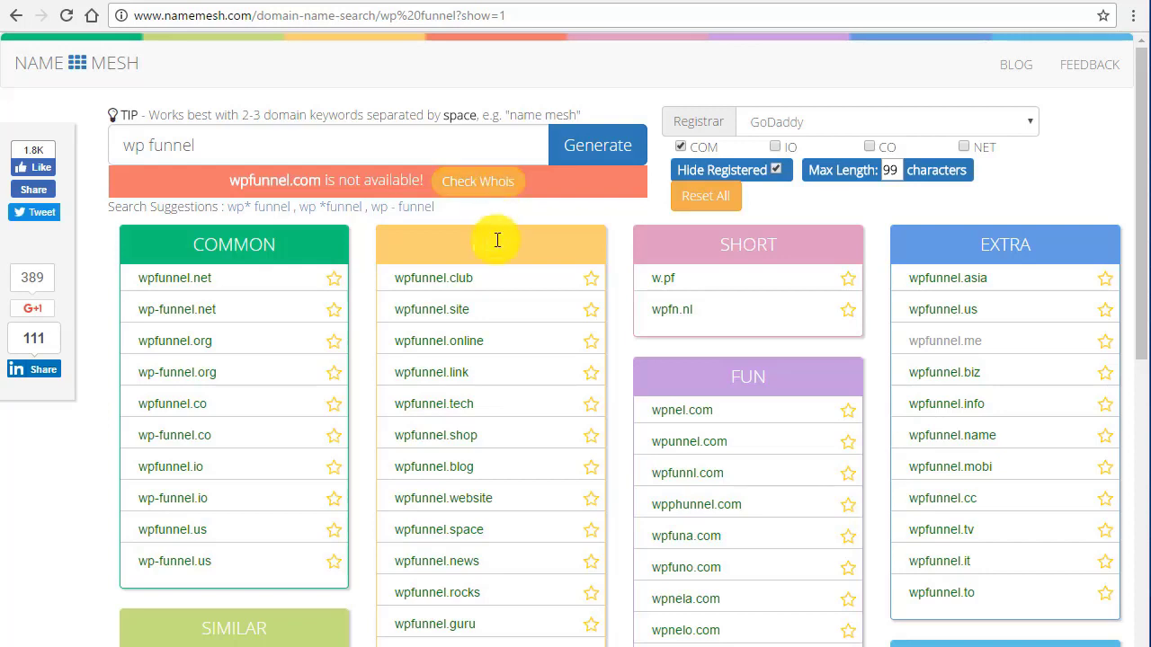
Step: Examine the Common and Similar groups of the "wp funnel" domain suggestions
{"action": "scroll", "coordinate": [496, 244], "scroll_direction": "down", "scroll_amount": 1}
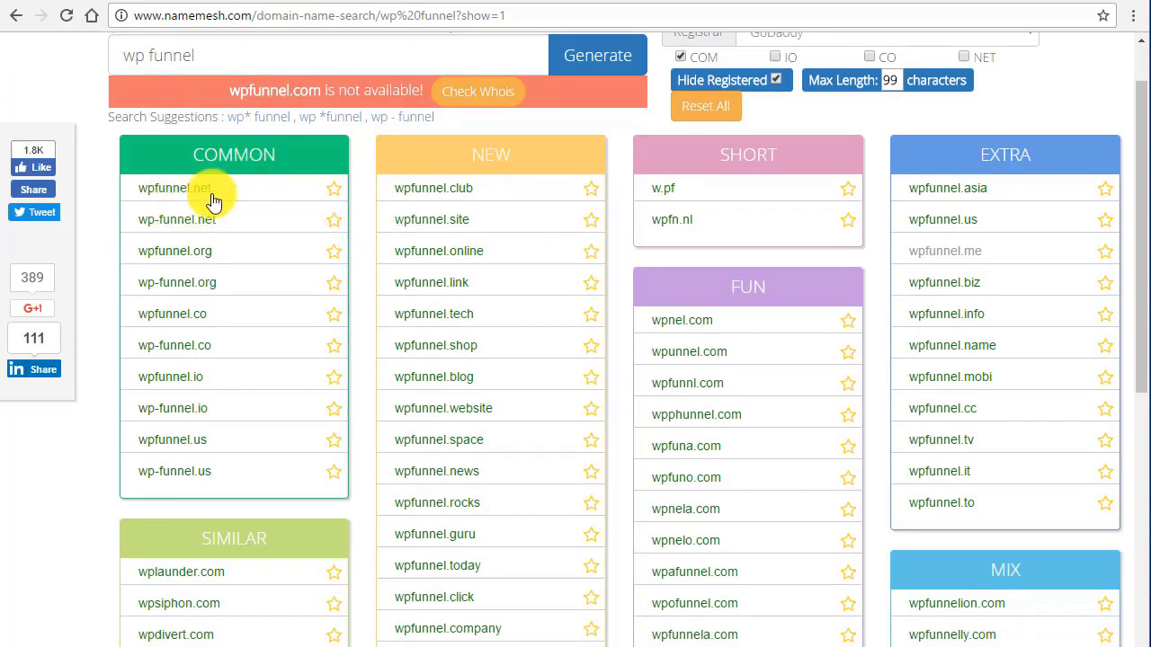
{"action": "scroll", "coordinate": [205, 221], "scroll_direction": "up", "scroll_amount": 1}
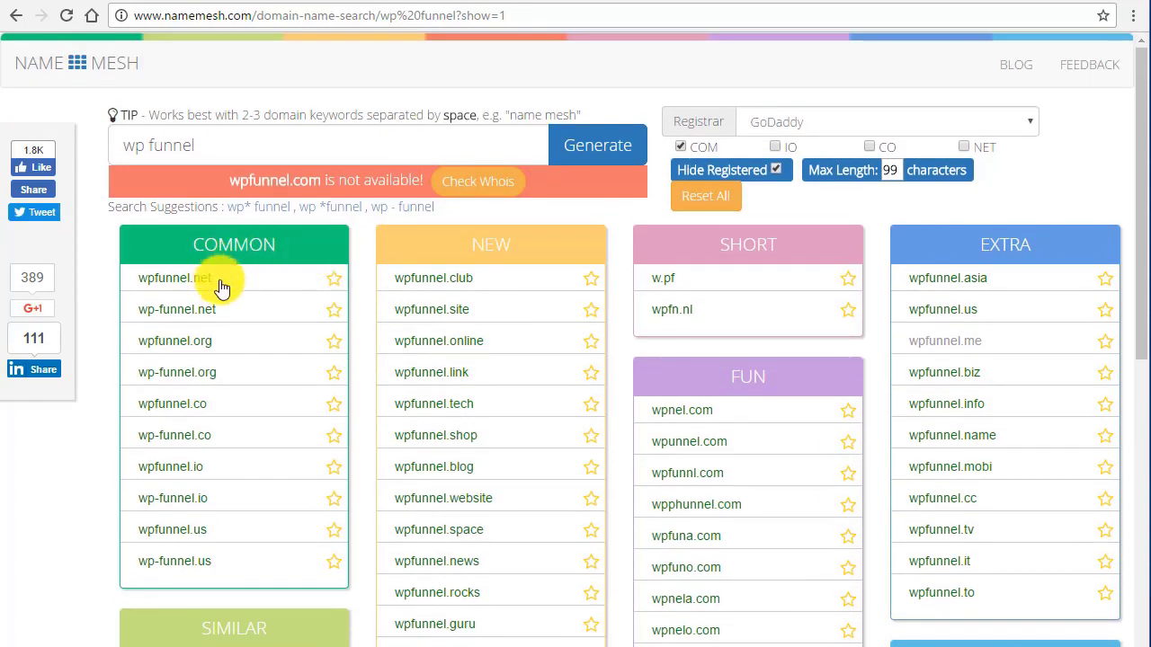
{"action": "scroll", "coordinate": [216, 289], "scroll_direction": "down", "scroll_amount": 1}
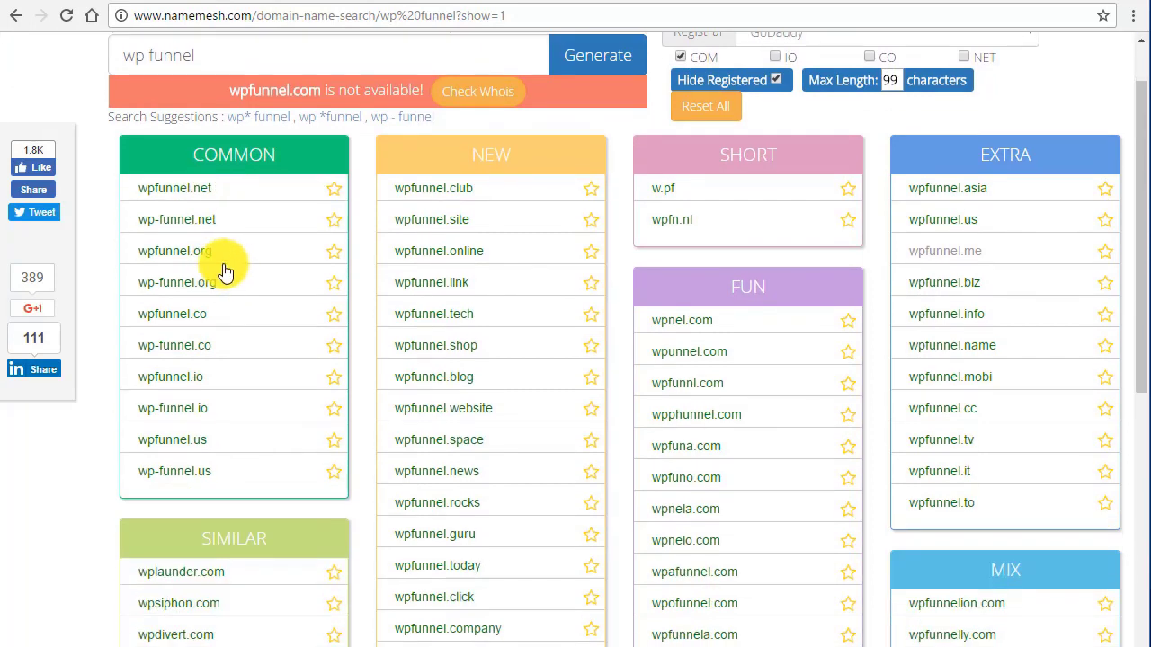
{"action": "scroll", "coordinate": [238, 274], "scroll_direction": "up", "scroll_amount": 1}
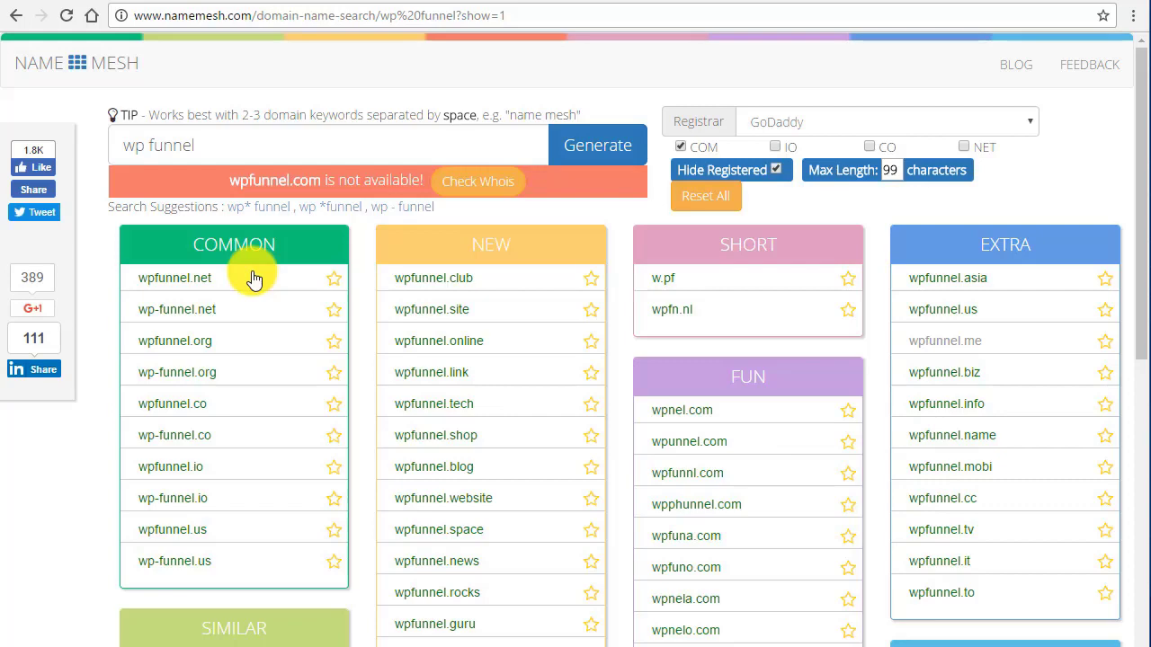
{"action": "scroll", "coordinate": [279, 270], "scroll_direction": "down", "scroll_amount": 2}
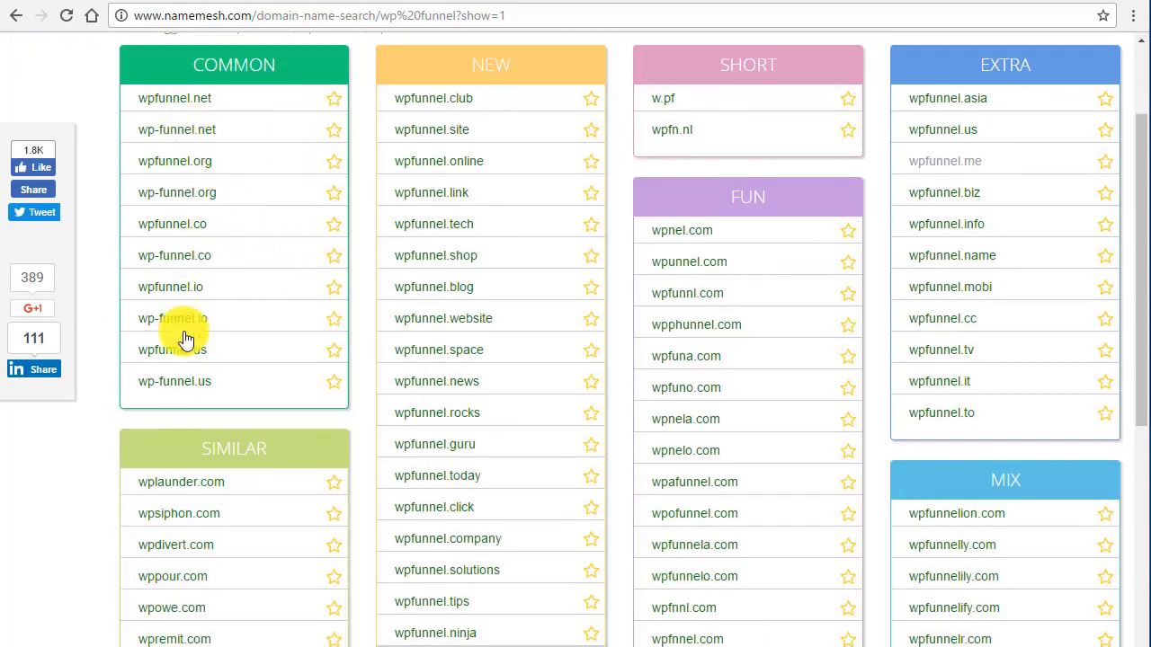
{"action": "scroll", "coordinate": [189, 358], "scroll_direction": "down", "scroll_amount": 2}
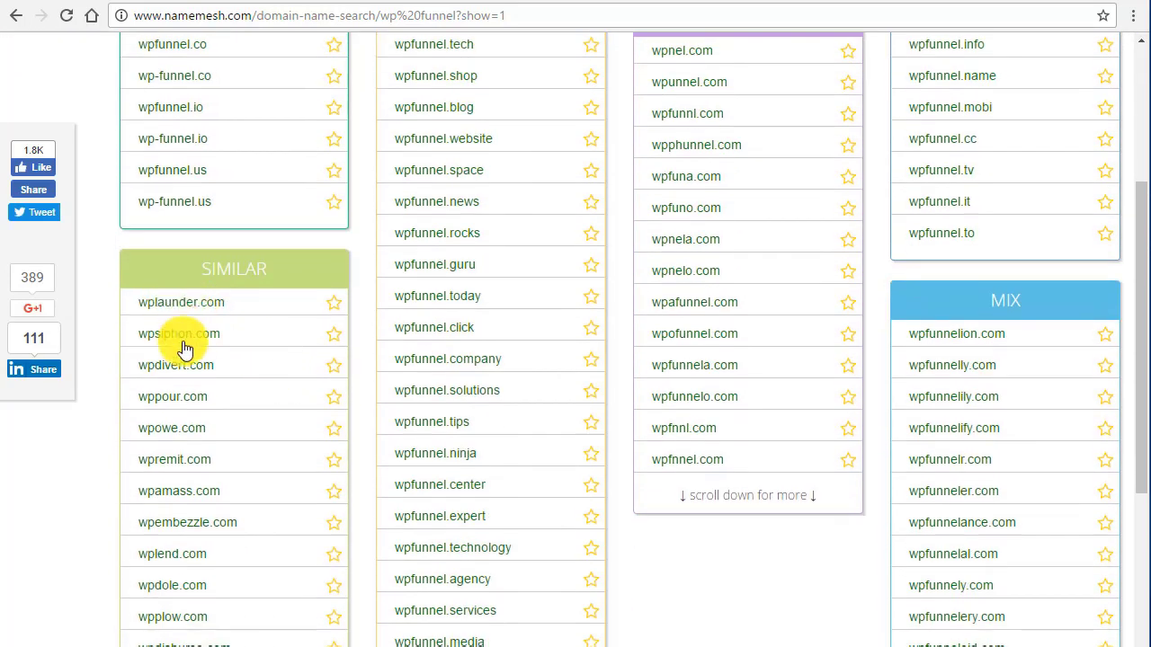
{"action": "scroll", "coordinate": [190, 353], "scroll_direction": "up", "scroll_amount": 4}
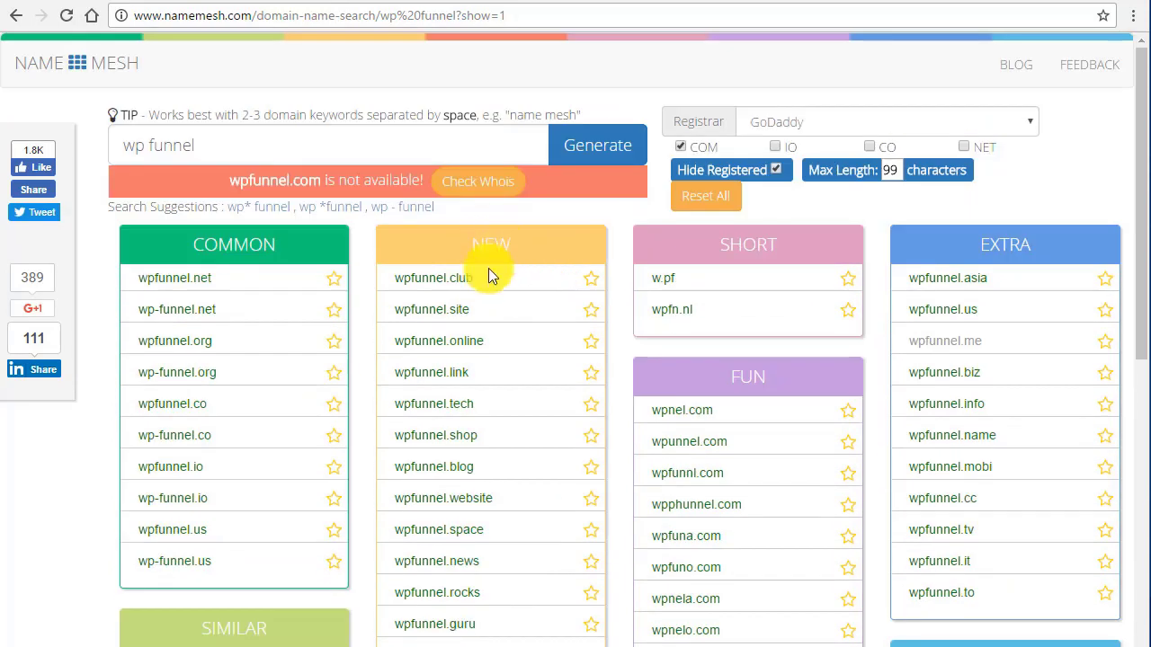
Step: Examine the New, Short and Fun groups of the "wp funnel" domain suggestions
{"action": "scroll", "coordinate": [476, 436], "scroll_direction": "down", "scroll_amount": 2}
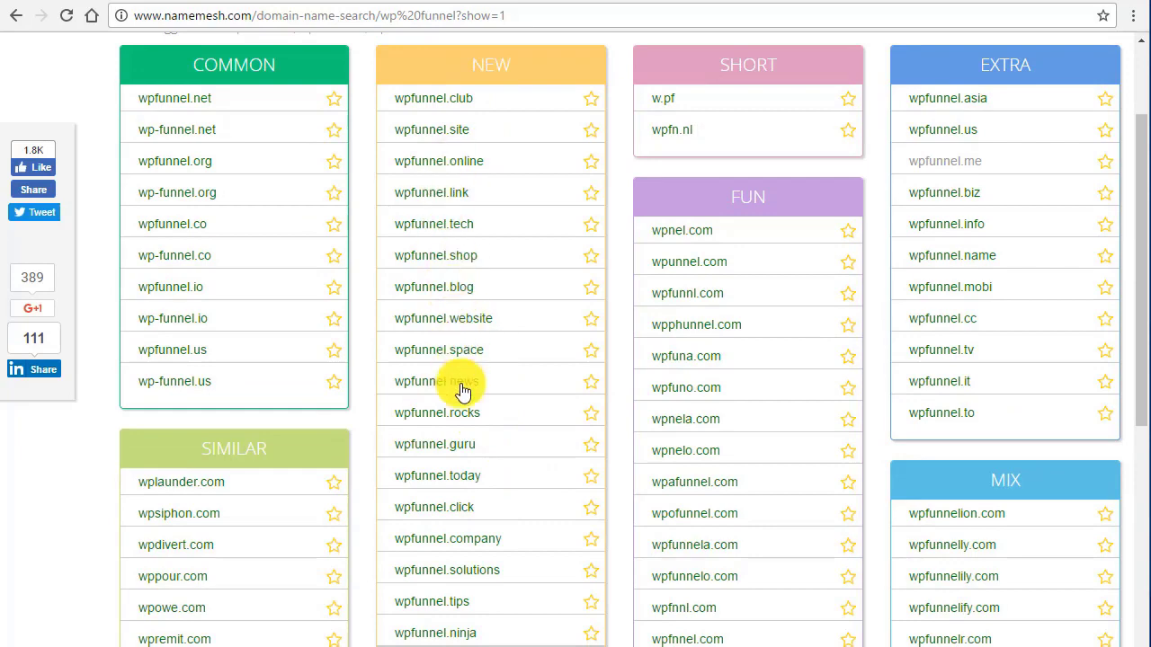
{"action": "scroll", "coordinate": [714, 308], "scroll_direction": "up", "scroll_amount": 2}
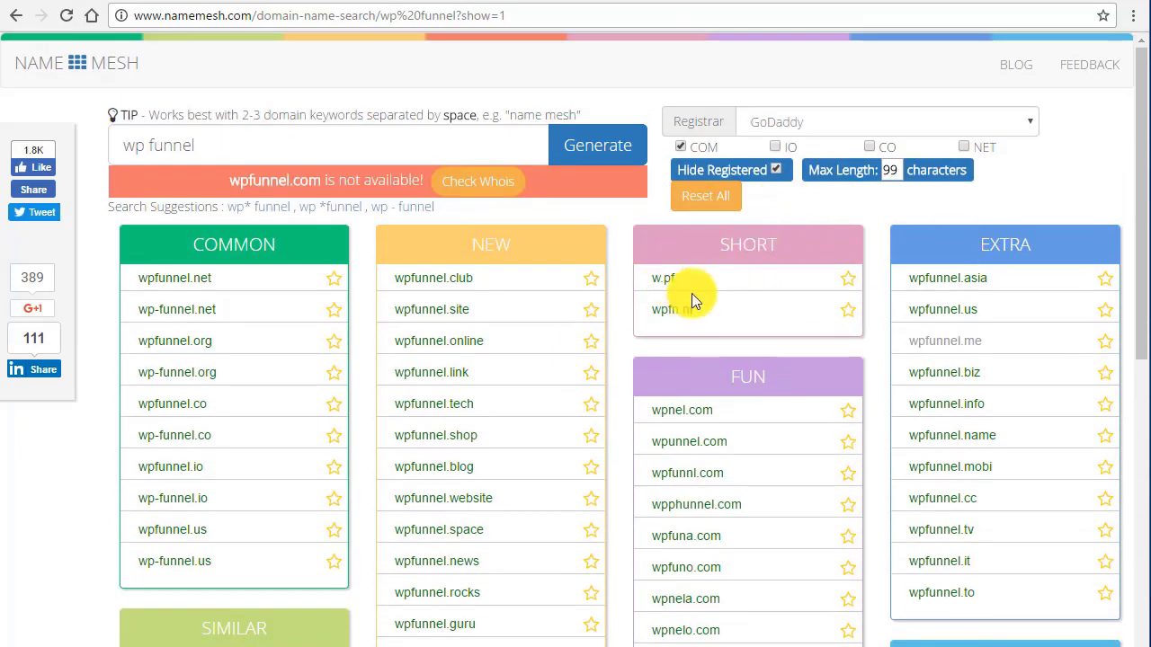
{"action": "scroll", "coordinate": [737, 281], "scroll_direction": "down", "scroll_amount": 3}
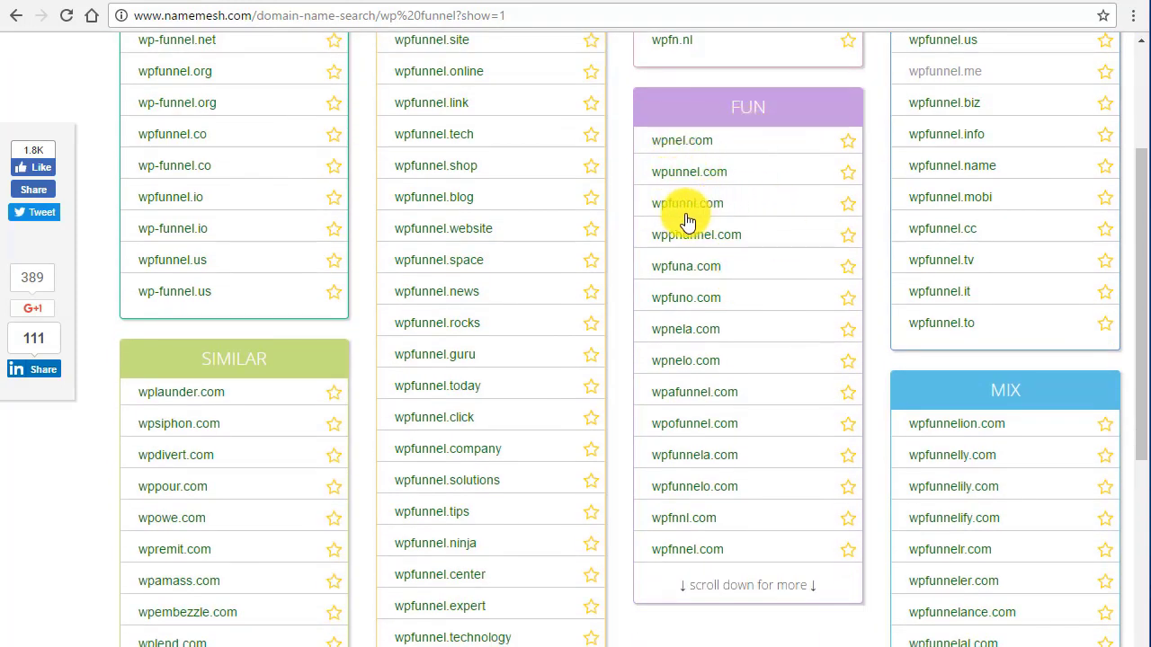
{"action": "scroll", "coordinate": [984, 313], "scroll_direction": "up", "scroll_amount": 3}
{"action": "scroll", "coordinate": [1015, 427], "scroll_direction": "down", "scroll_amount": 2}
{"action": "scroll", "coordinate": [1015, 427], "scroll_direction": "up", "scroll_amount": 2}
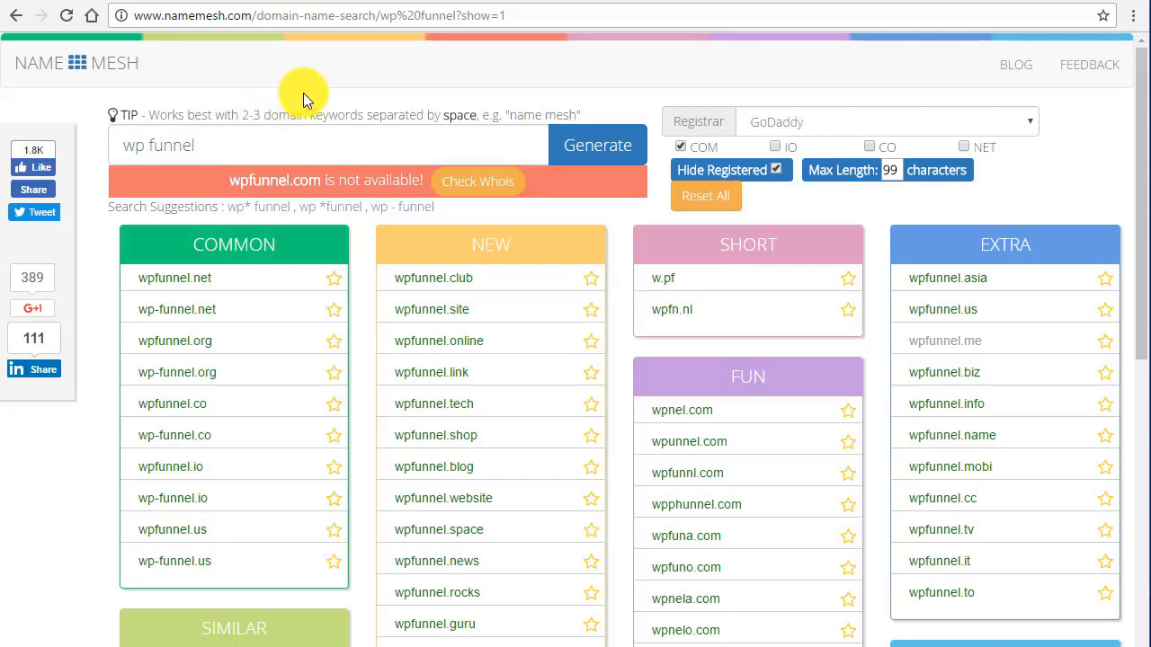
{"action": "scroll", "coordinate": [271, 93], "scroll_direction": "down", "scroll_amount": 1}
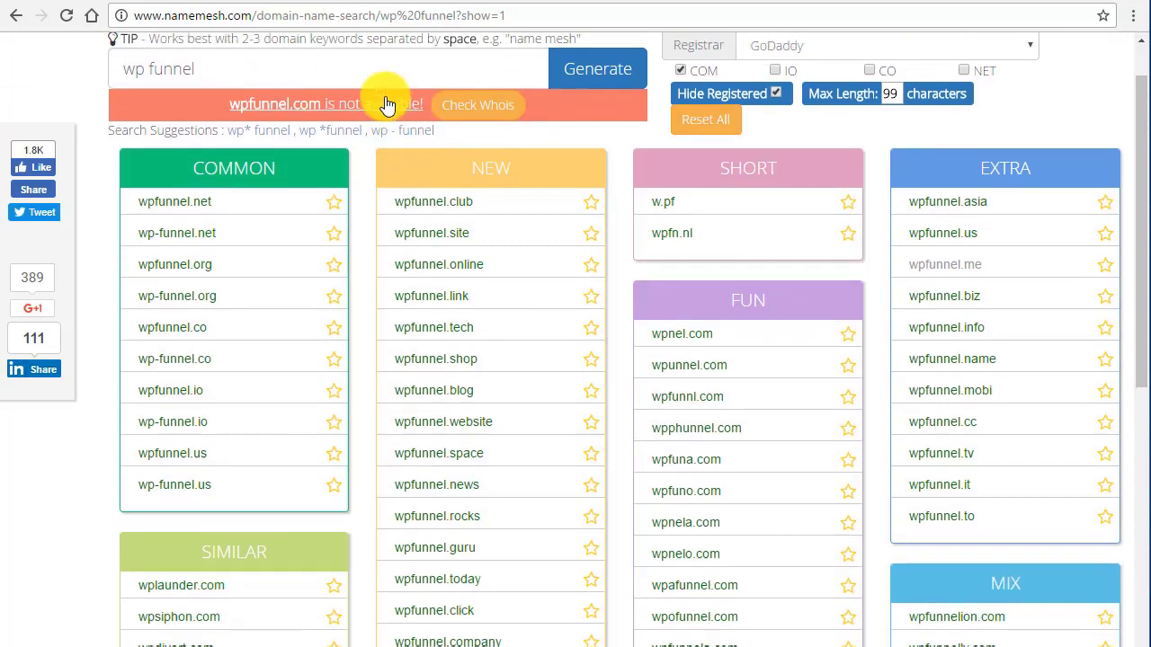
{"action": "scroll", "coordinate": [387, 105], "scroll_direction": "up", "scroll_amount": 1}
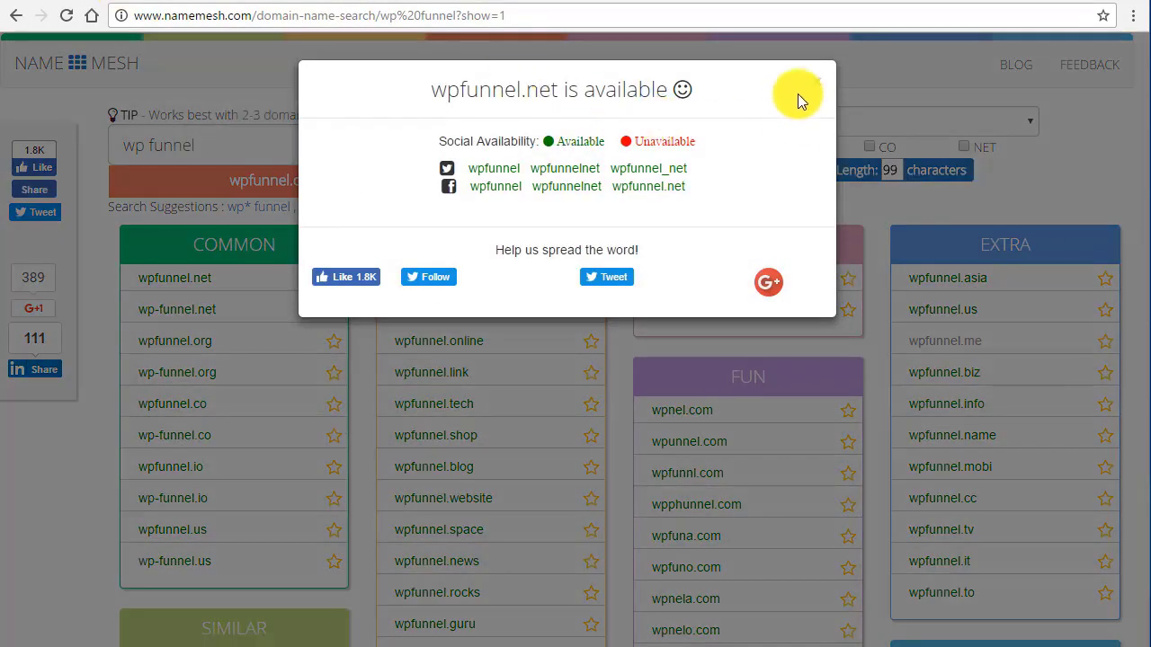
Step: Close the wpfunnel.net availability details, view that domain's GoDaddy offer and return to the Name Mesh suggestions
{"action": "left_click", "coordinate": [816, 83]}
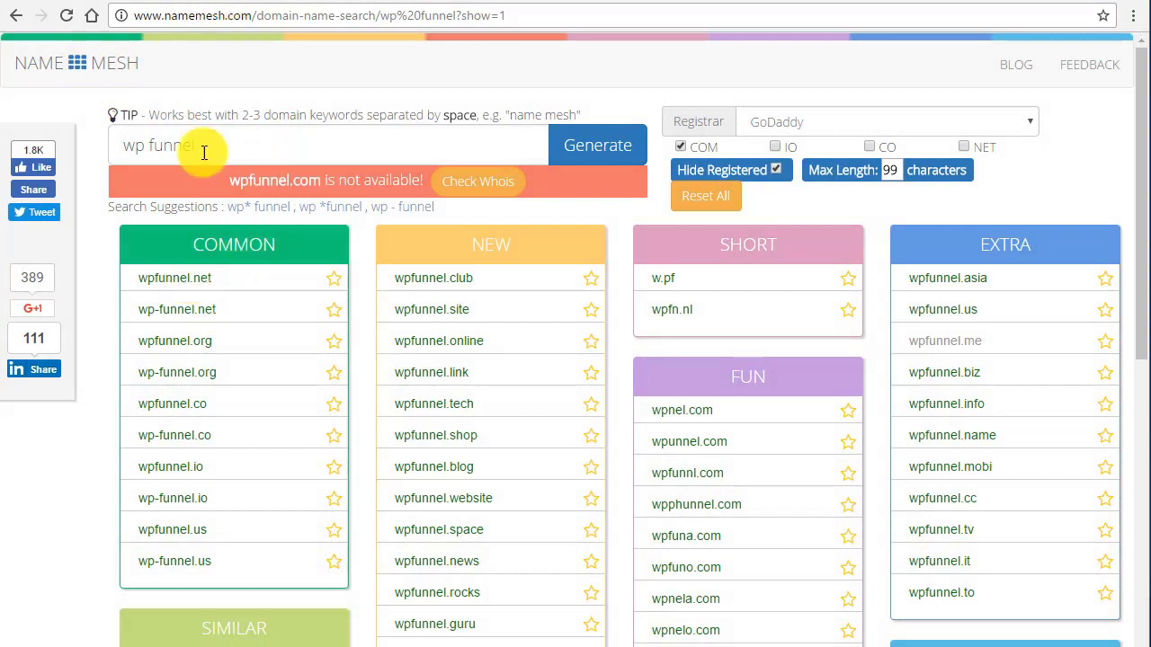
{"action": "left_click", "coordinate": [171, 278]}
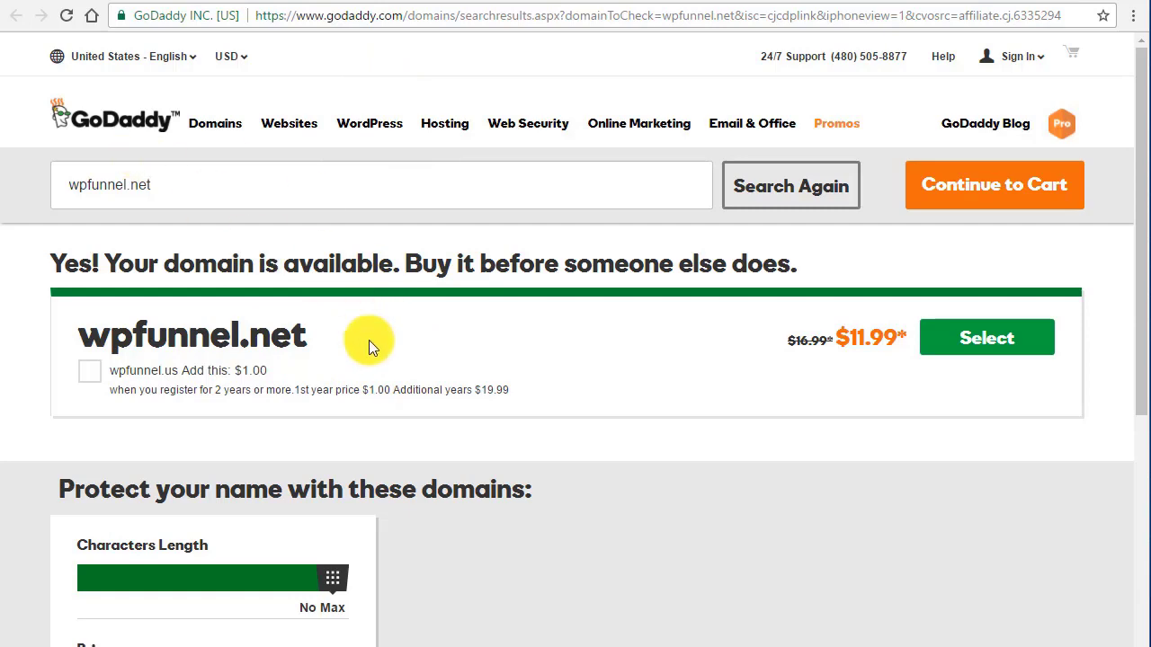
{"action": "key", "text": "alt+Left"}
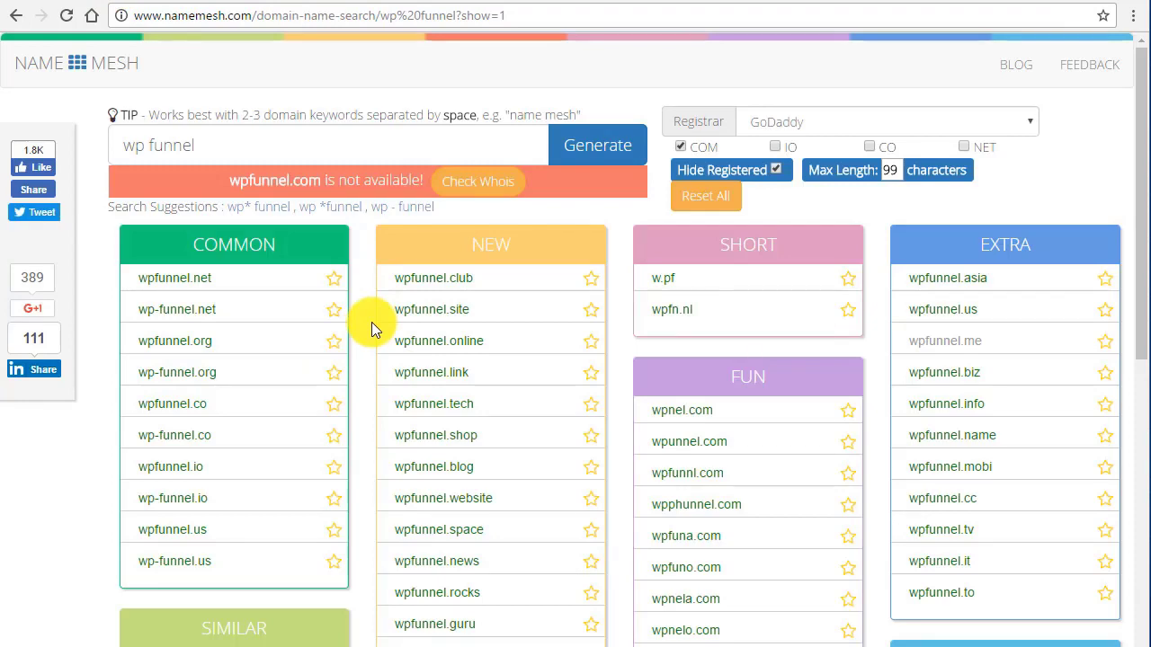
{"action": "left_click", "coordinate": [276, 2]}
{"action": "left_click", "coordinate": [113, 3]}
{"action": "left_click", "coordinate": [270, 2]}
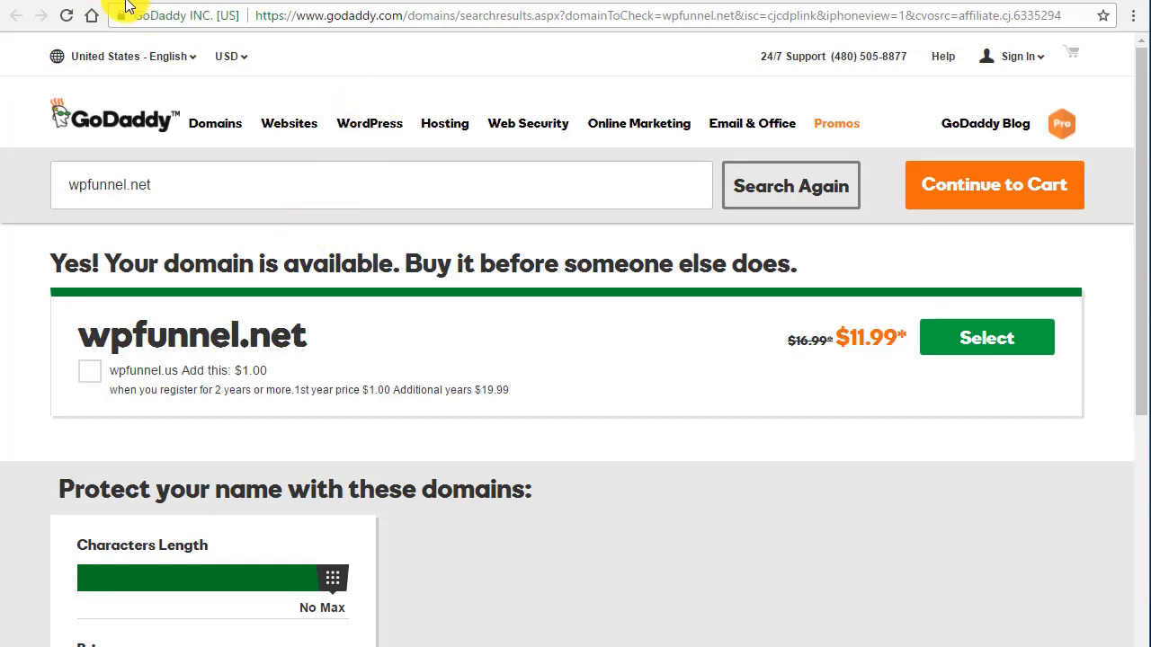
{"action": "left_click", "coordinate": [95, 3]}
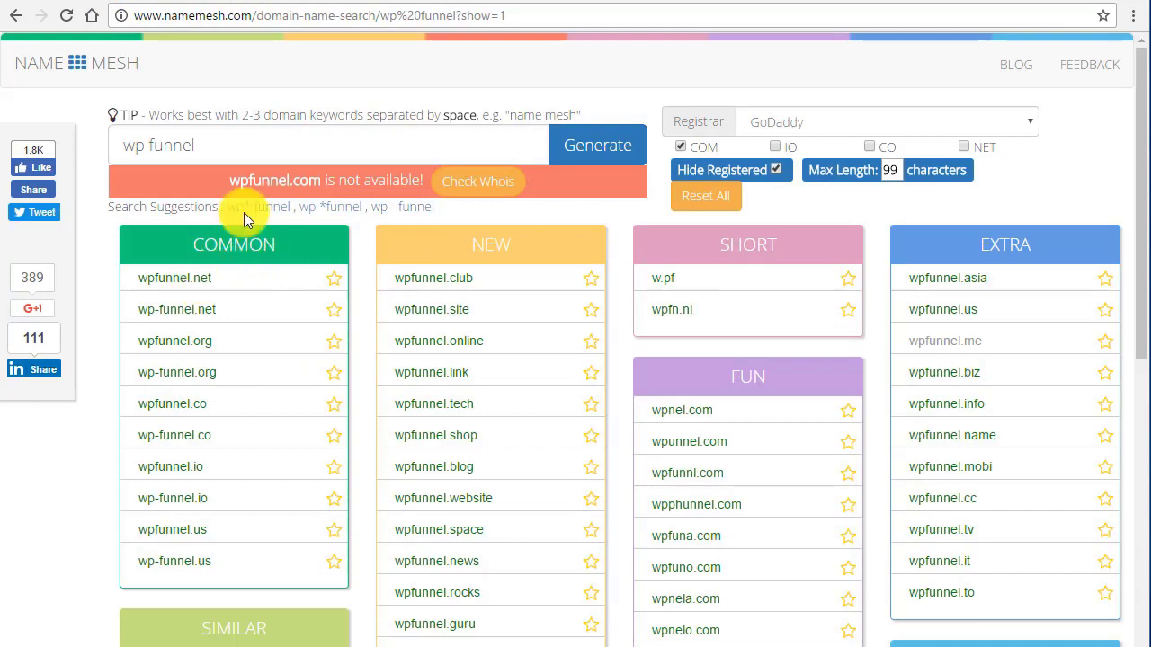
Step: Switch to impossibility.org and search for domains that add adjectives to the beginning of the word "funnel"
{"action": "left_click", "coordinate": [265, 2]}
{"action": "left_click", "coordinate": [175, 3]}
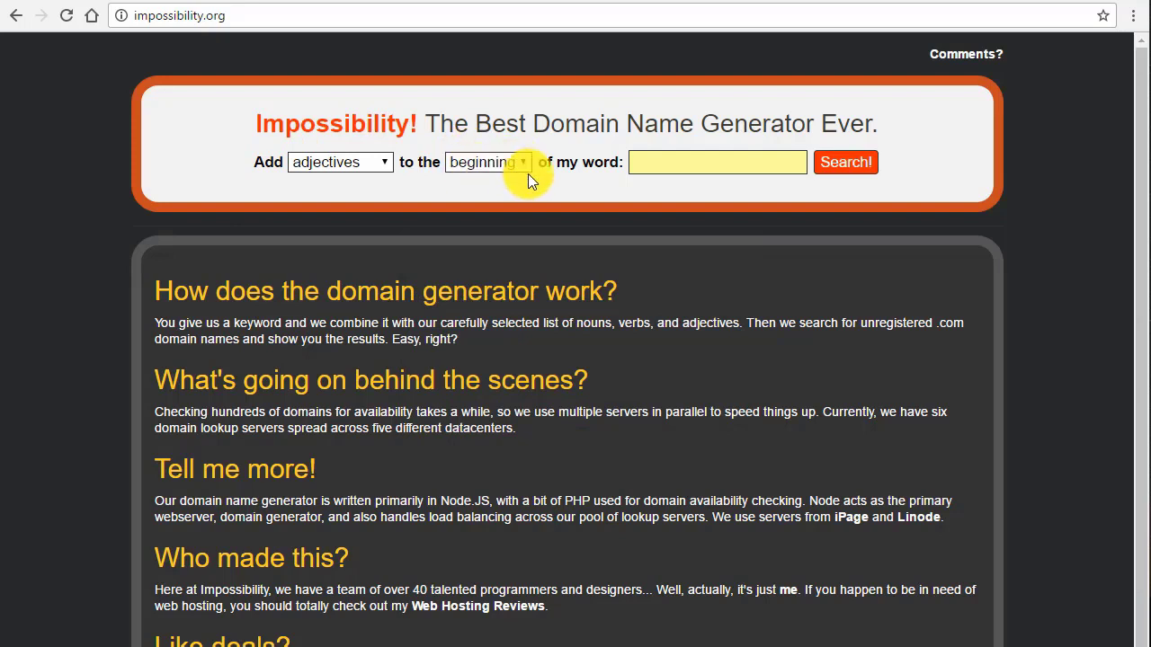
{"action": "left_click", "coordinate": [659, 160]}
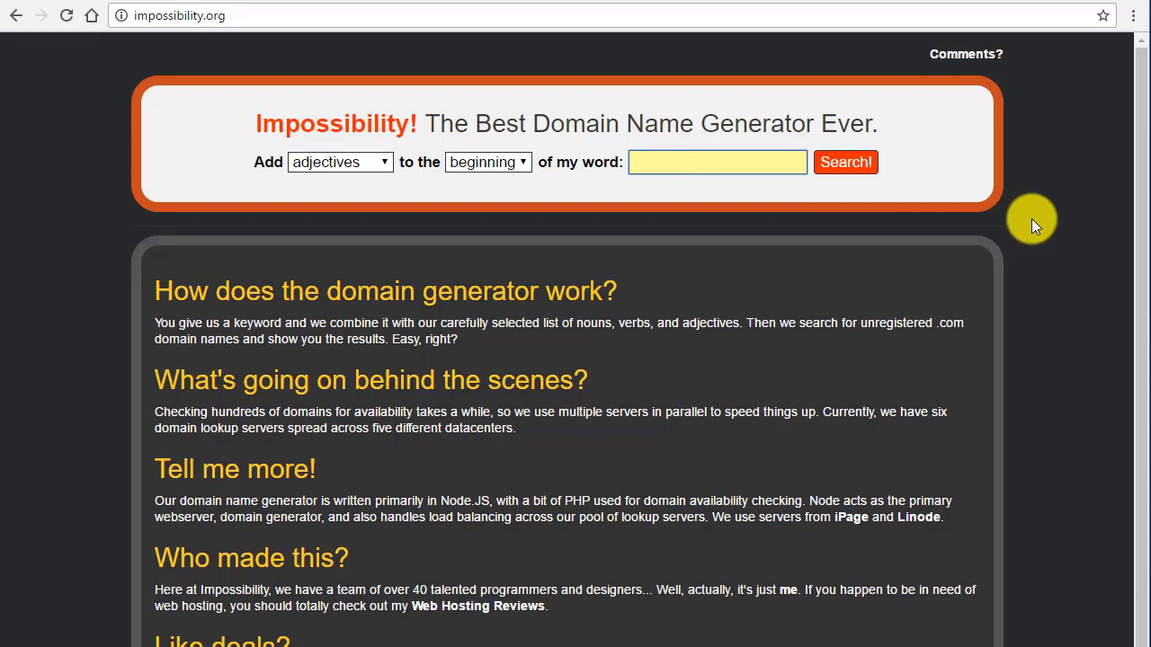
{"action": "type", "text": "funnel"}
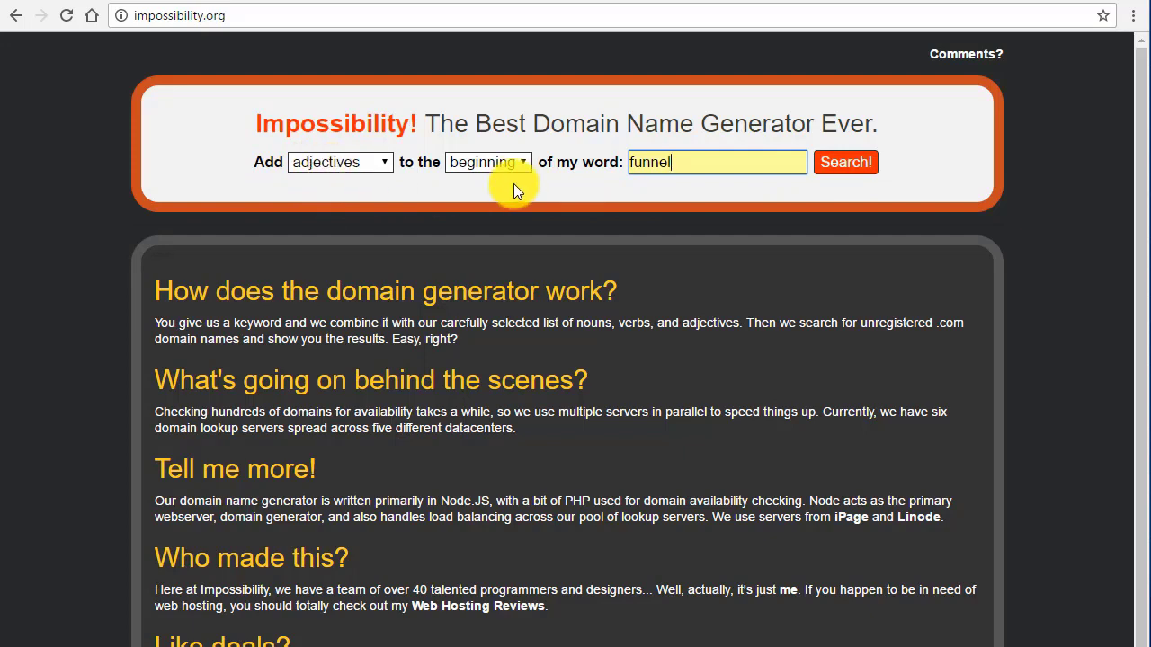
{"action": "left_click", "coordinate": [832, 166]}
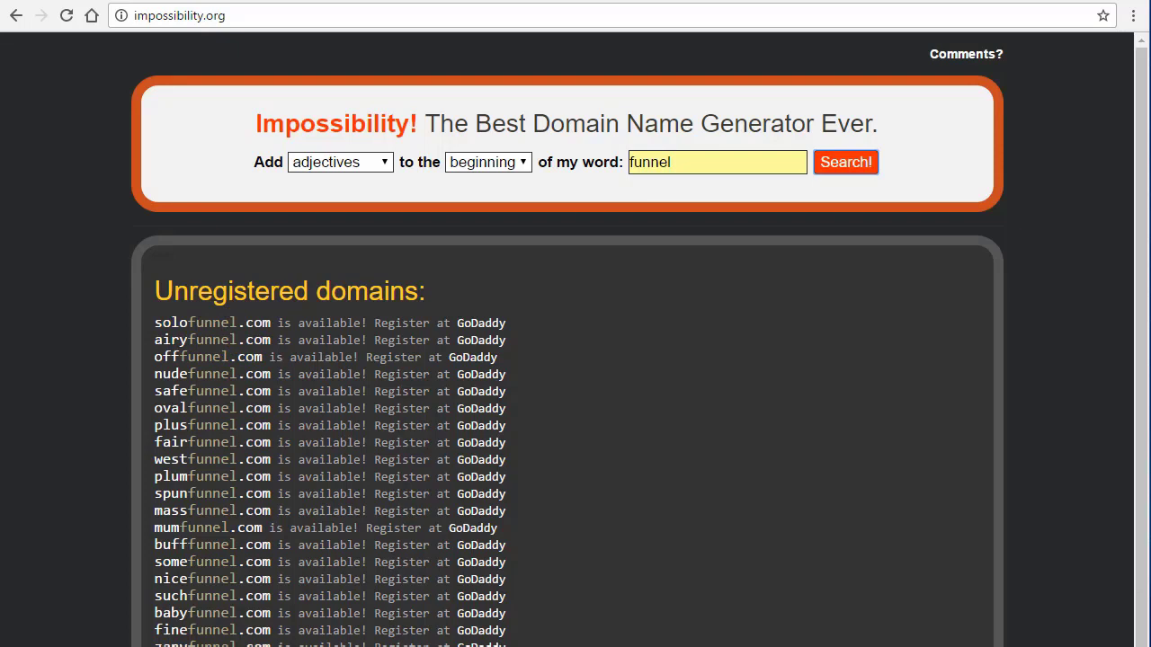
Step: Examine the unregistered domains ending in "funnel" and the generator's word type and position options
{"action": "scroll", "coordinate": [270, 409], "scroll_direction": "down", "scroll_amount": 2}
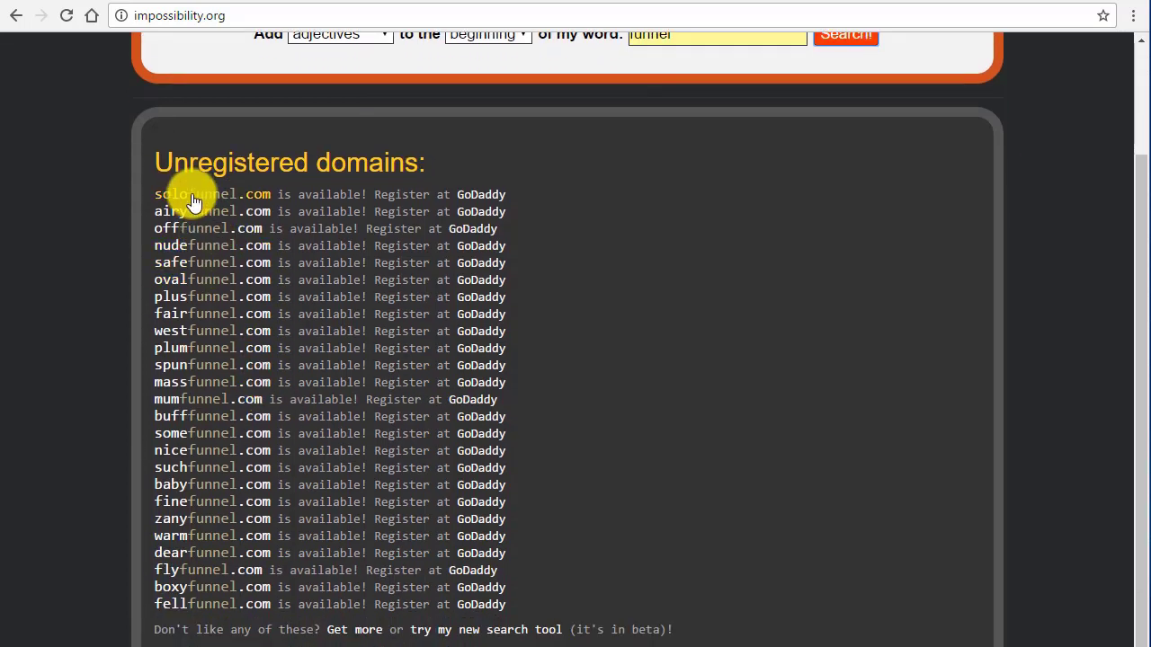
{"action": "scroll", "coordinate": [351, 244], "scroll_direction": "up", "scroll_amount": 2}
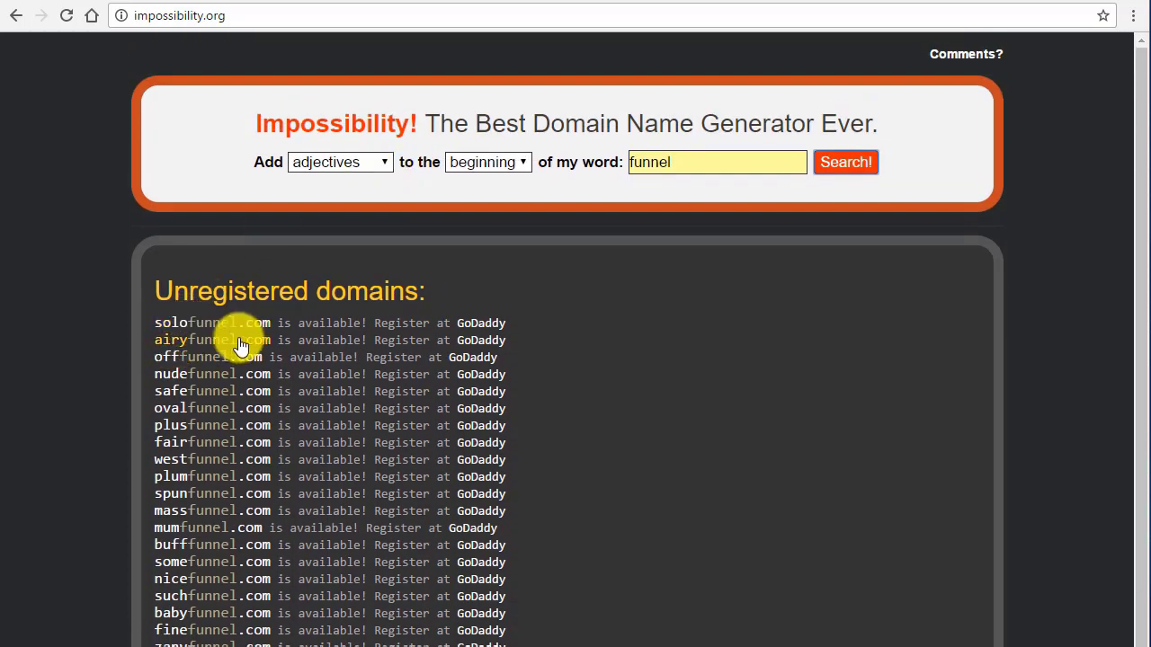
{"action": "scroll", "coordinate": [239, 331], "scroll_direction": "down", "scroll_amount": 1}
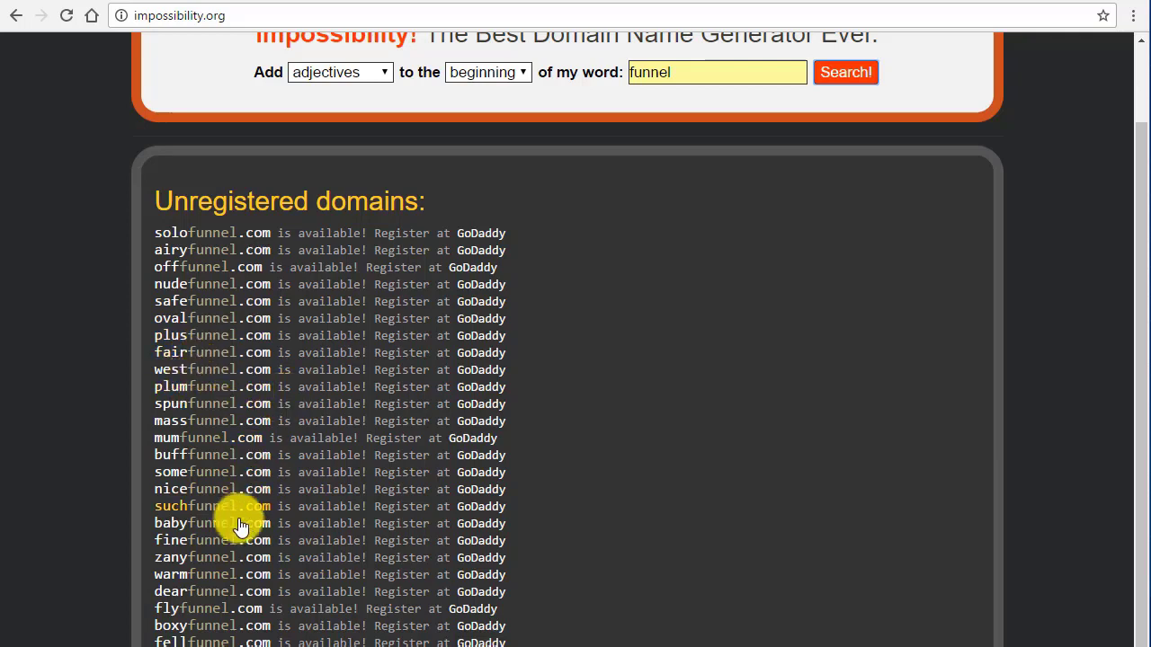
{"action": "scroll", "coordinate": [270, 355], "scroll_direction": "up", "scroll_amount": 1}
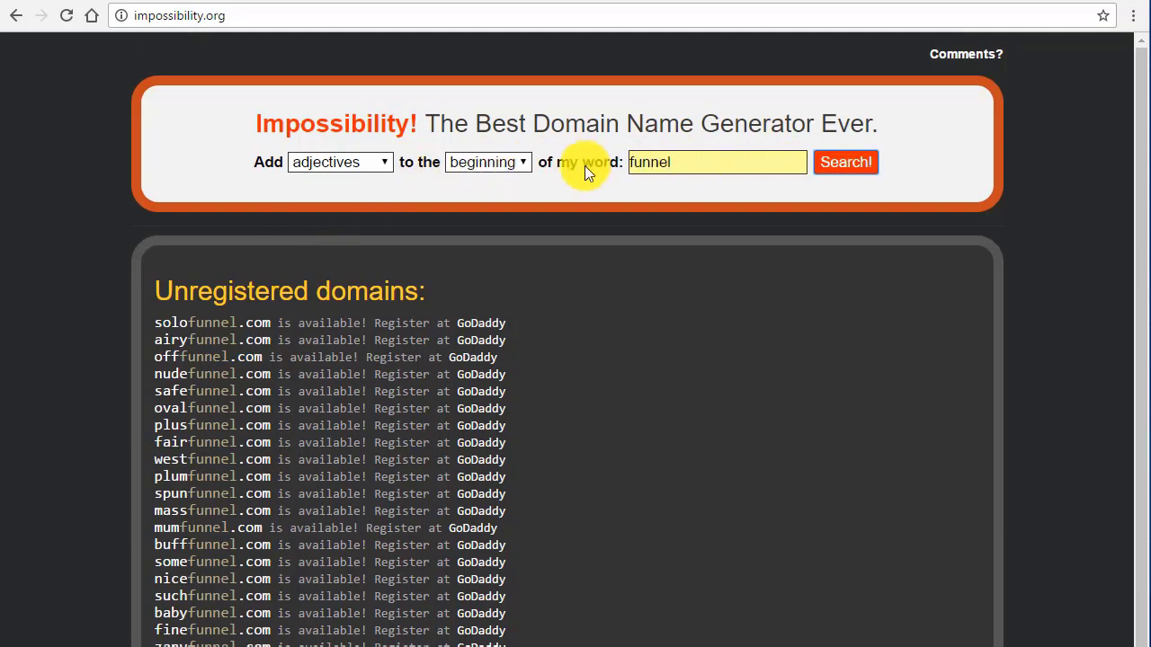
{"action": "left_click", "coordinate": [333, 164]}
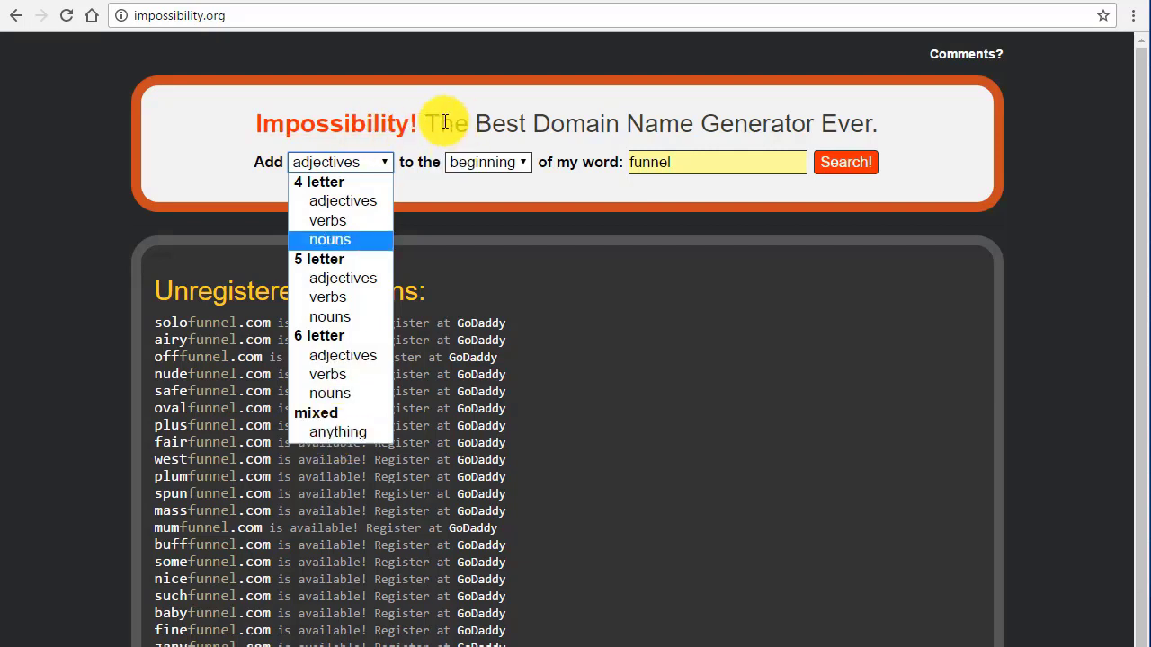
{"action": "left_click", "coordinate": [447, 180]}
{"action": "left_click", "coordinate": [477, 168]}
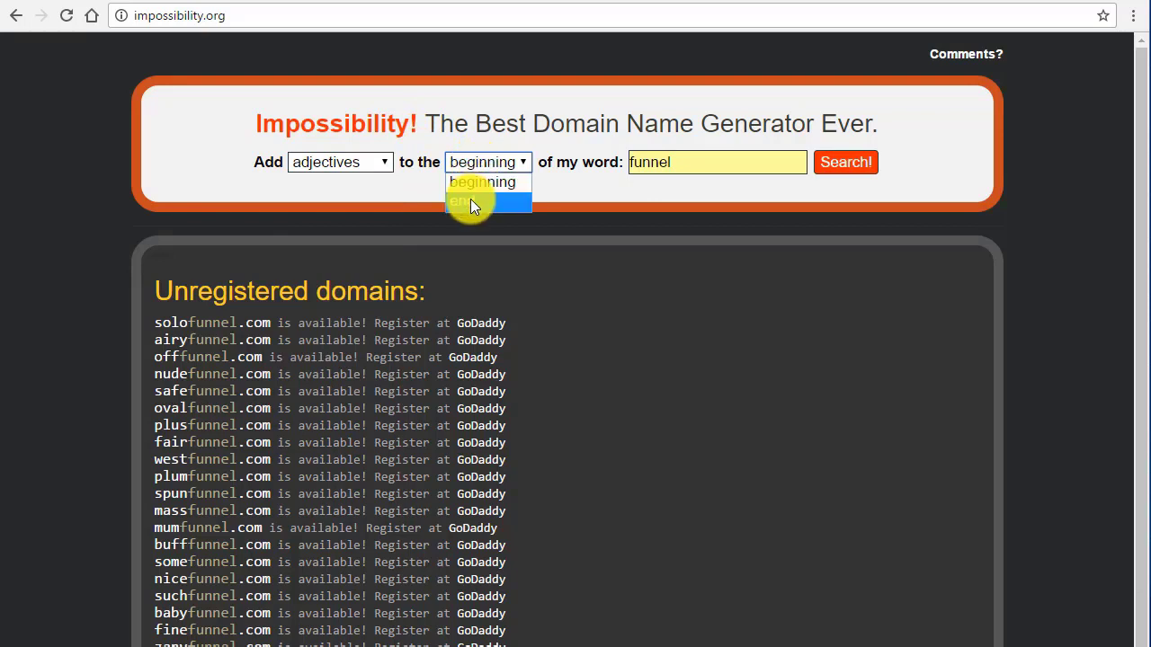
{"action": "left_click", "coordinate": [407, 188]}
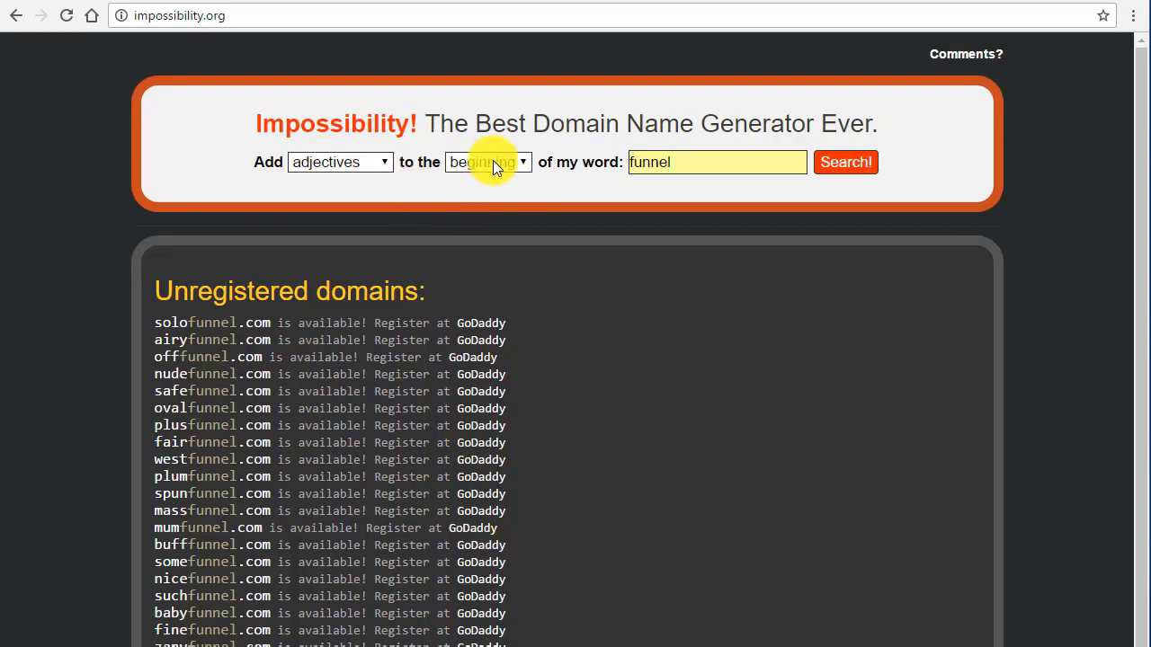
Step: Generate domains with adjectives added to the end of "funnel" and look through the resulting list
{"action": "left_click", "coordinate": [460, 162]}
{"action": "left_click", "coordinate": [462, 200]}
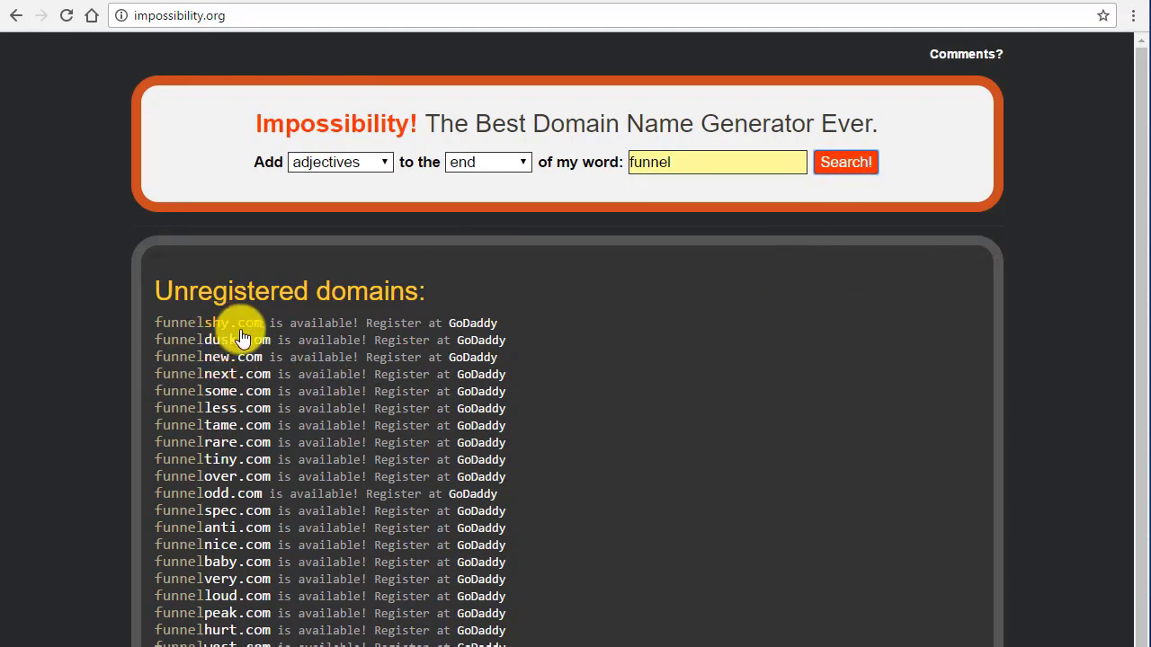
{"action": "scroll", "coordinate": [243, 427], "scroll_direction": "down", "scroll_amount": 2}
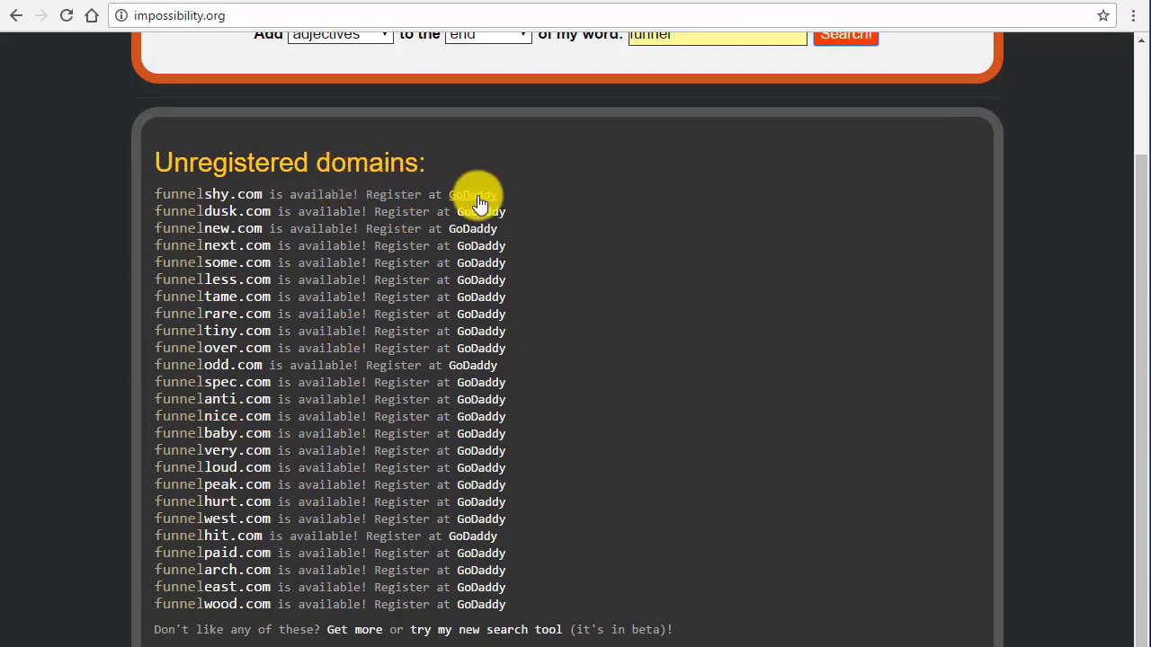
{"action": "scroll", "coordinate": [668, 221], "scroll_direction": "up", "scroll_amount": 2}
{"action": "scroll", "coordinate": [669, 220], "scroll_direction": "down", "scroll_amount": 2}
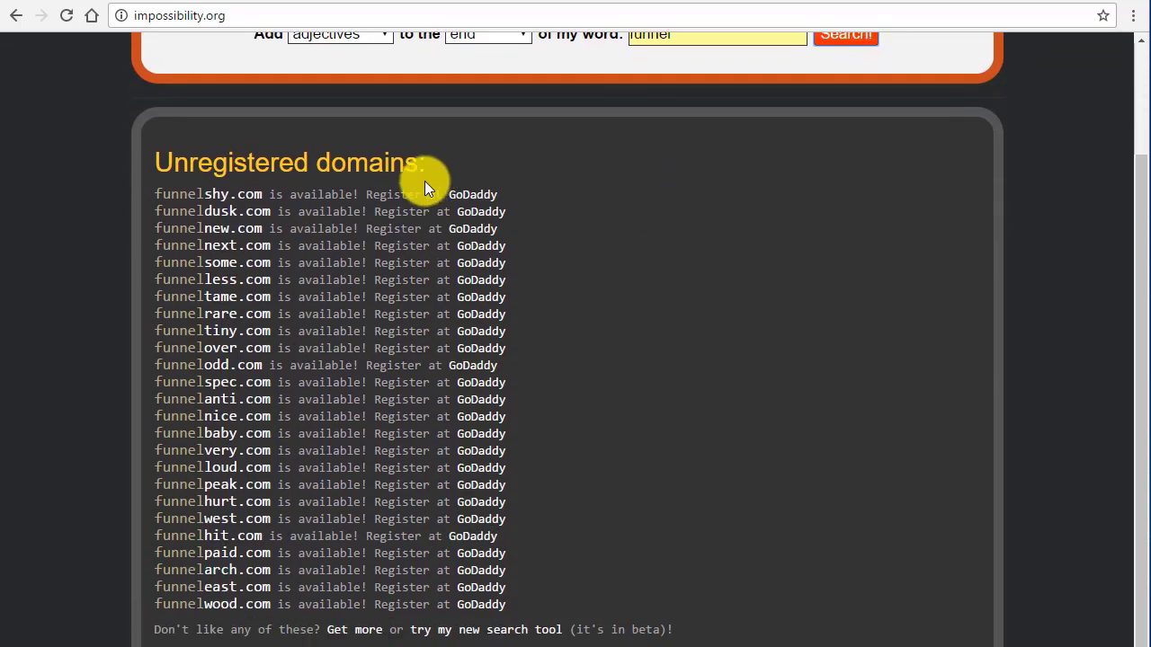
Step: View the GoDaddy registration offer for funnelshy.com and return to the generator's domain list
{"action": "left_click", "coordinate": [471, 196]}
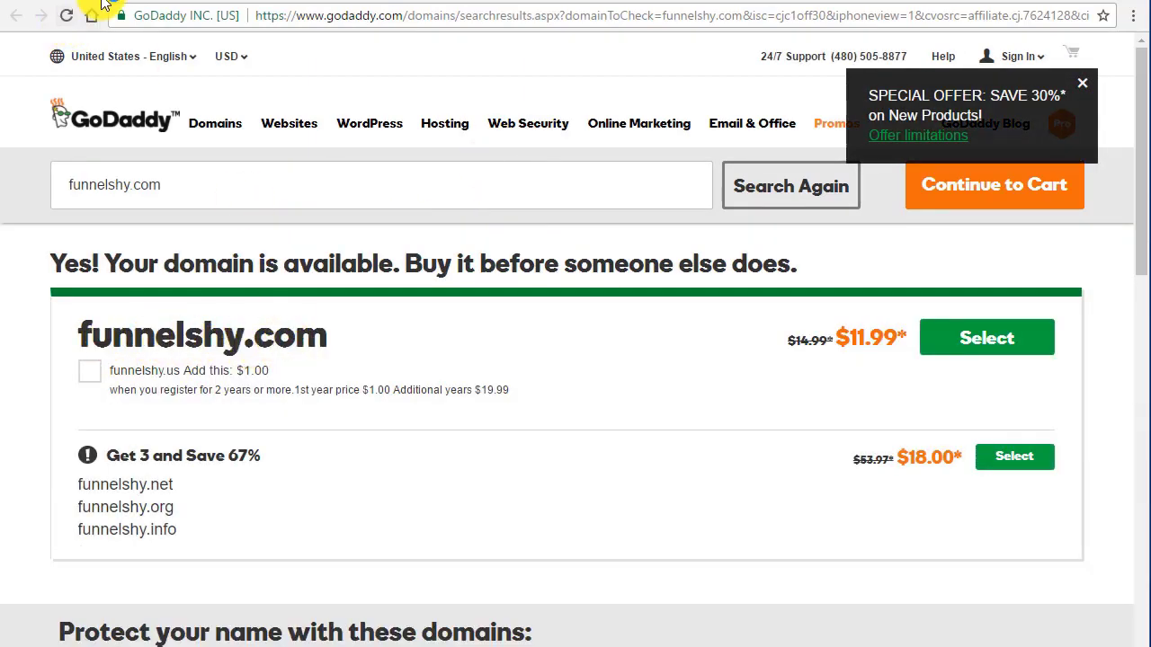
{"action": "key", "text": "ctrl+w"}
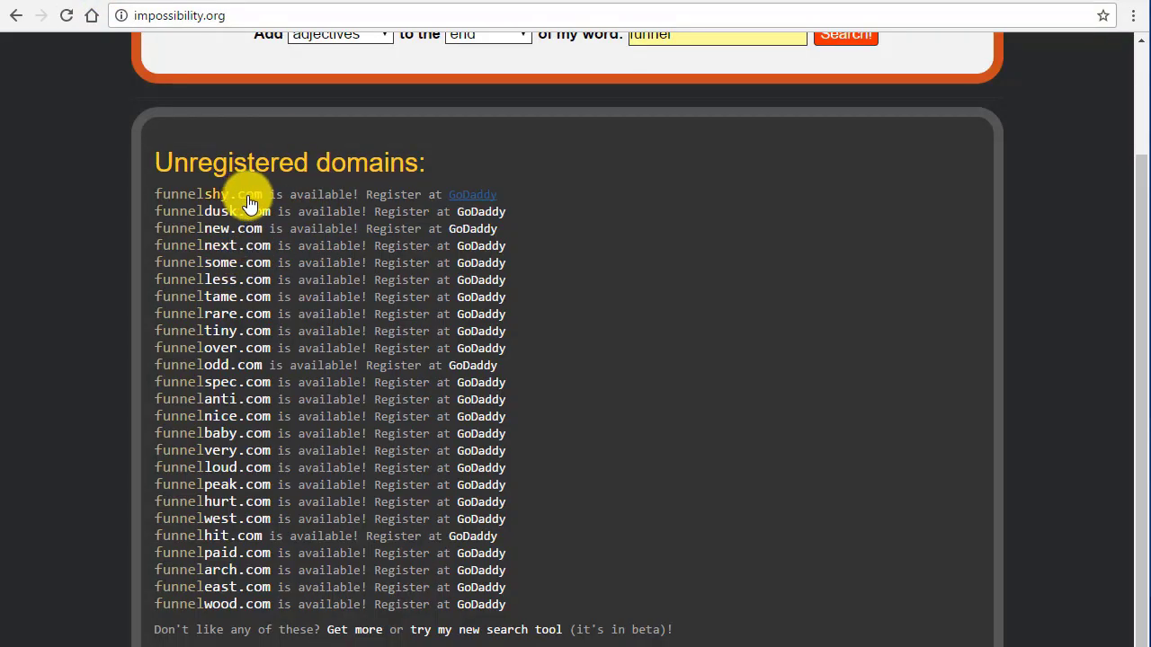
{"action": "scroll", "coordinate": [359, 153], "scroll_direction": "up", "scroll_amount": 2}
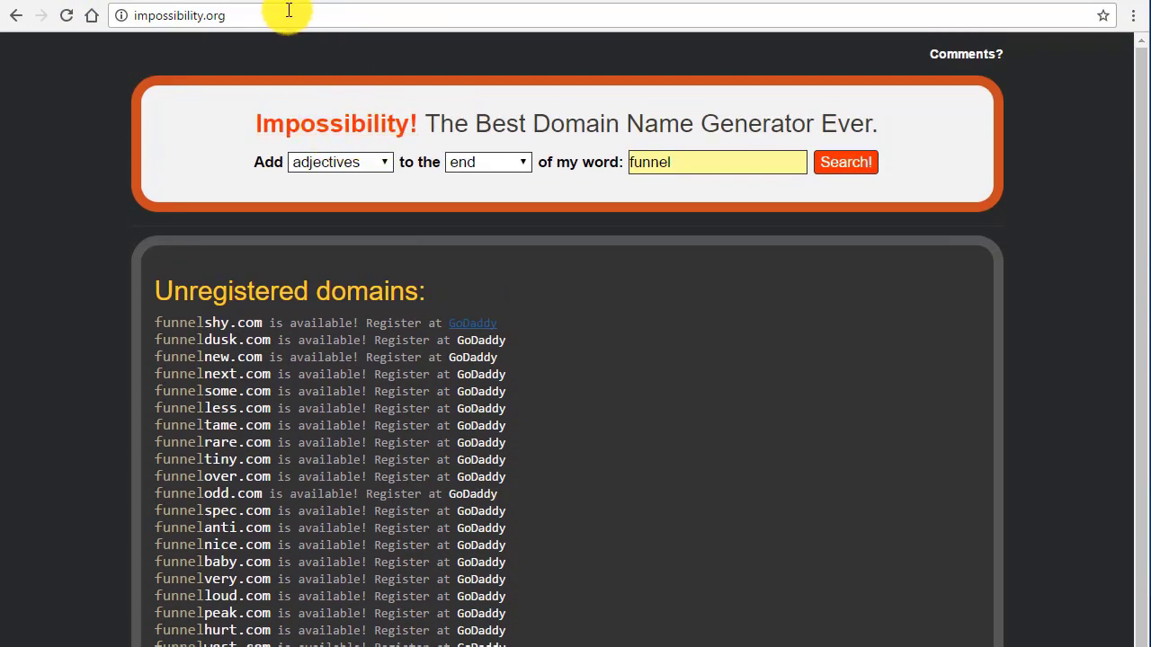
Step: Check GoDaddy's price for funnelshy.com once more and go back to the Impossibility generator
{"action": "left_click", "coordinate": [472, 323]}
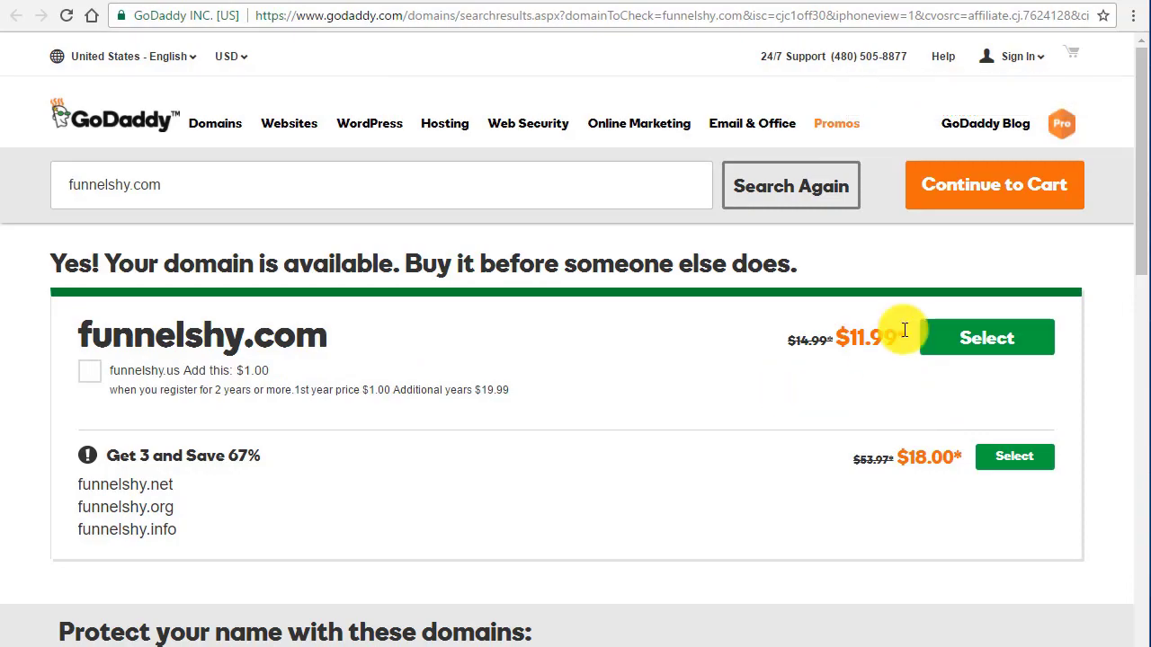
{"action": "left_click", "coordinate": [16, 15]}
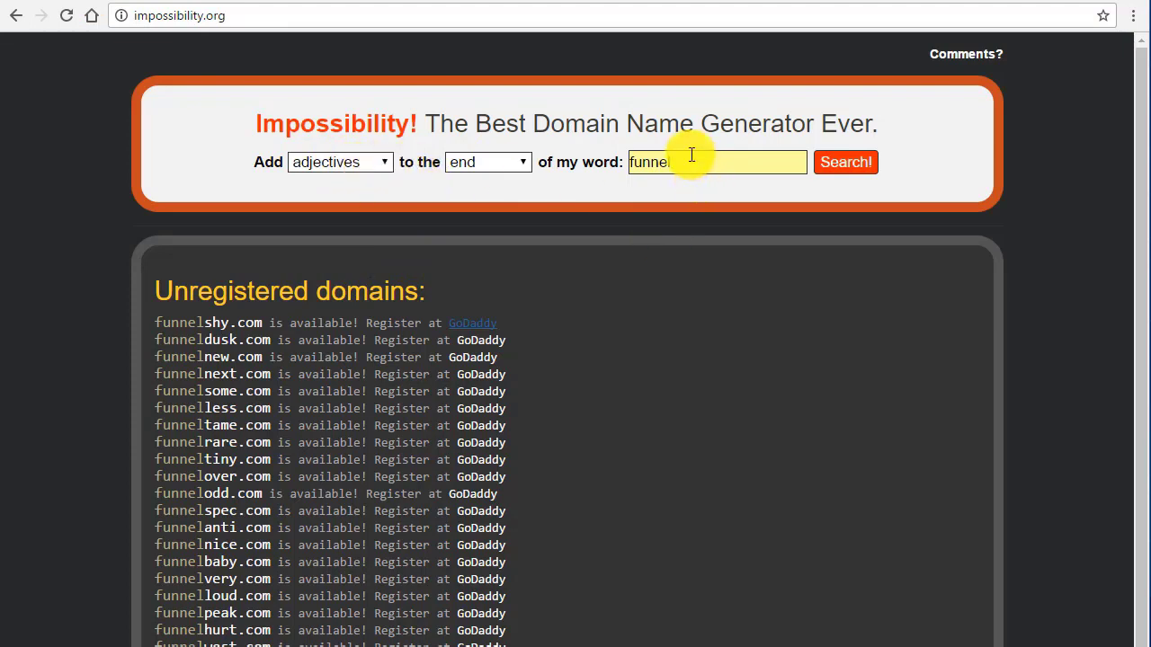
Step: Generate domains with 6-letter verbs added to the beginning of "funnel" and look through the resulting list
{"action": "left_click", "coordinate": [370, 161]}
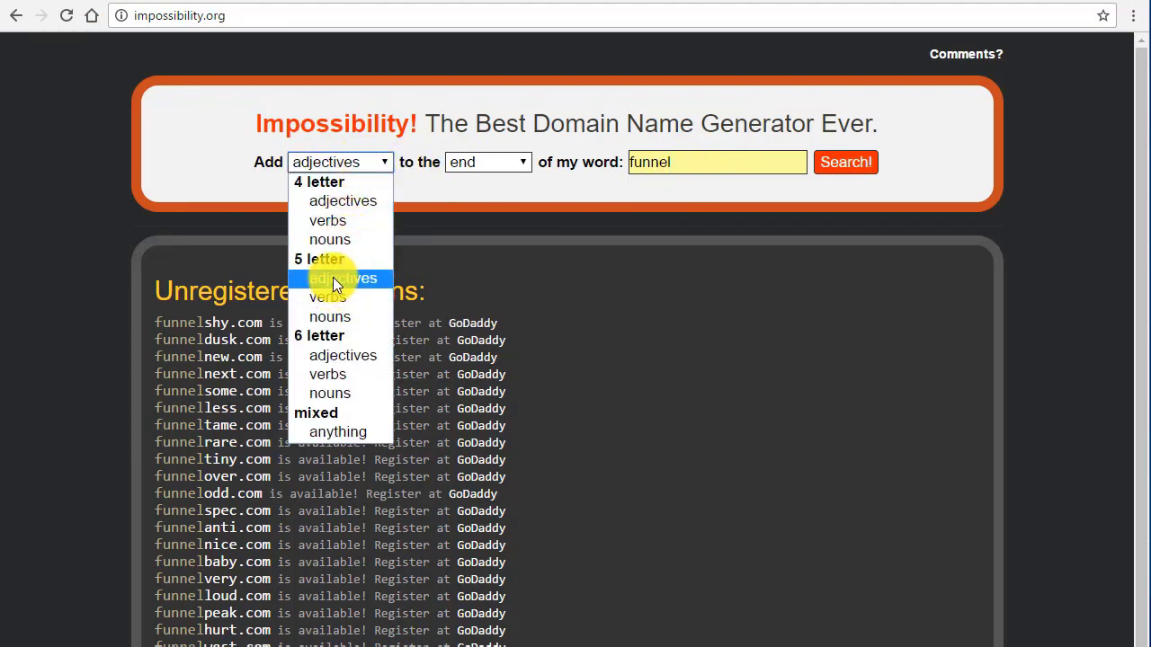
{"action": "left_click", "coordinate": [341, 377]}
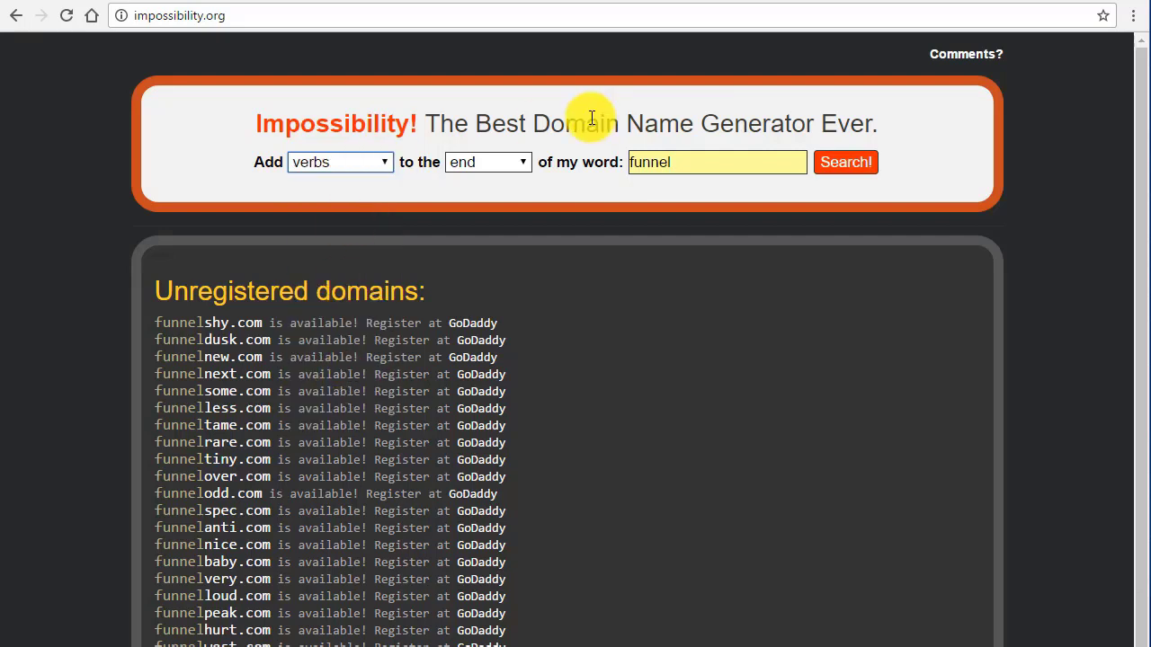
{"action": "left_click", "coordinate": [488, 163]}
{"action": "left_click", "coordinate": [485, 182]}
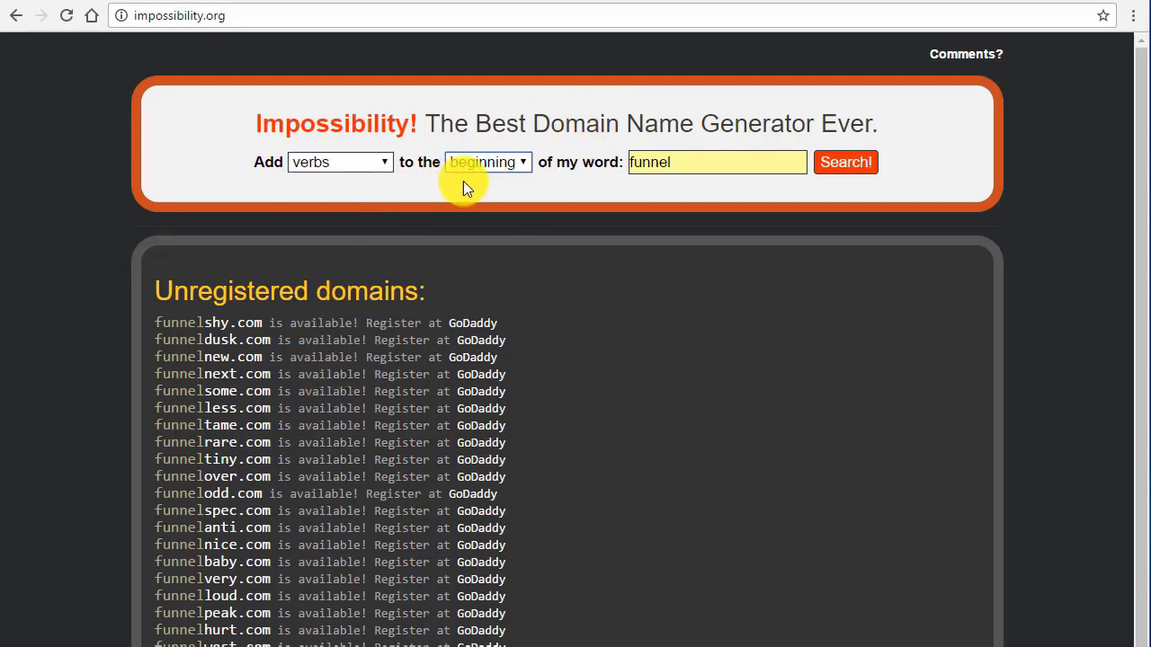
{"action": "left_click", "coordinate": [846, 165]}
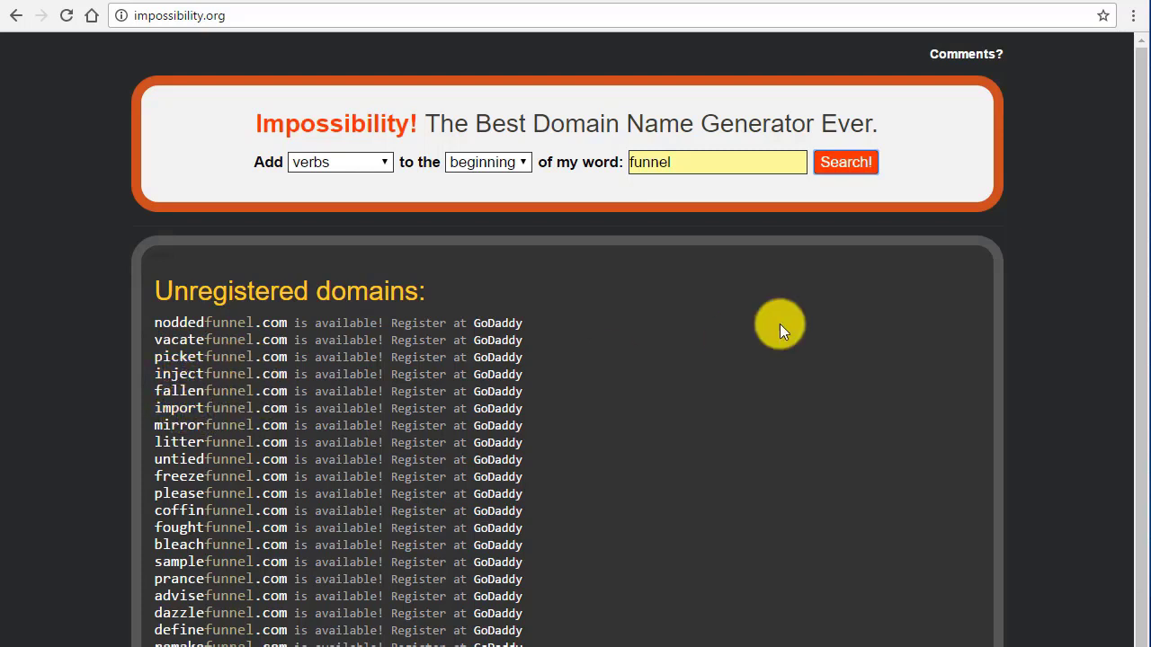
{"action": "scroll", "coordinate": [281, 297], "scroll_direction": "down", "scroll_amount": 2}
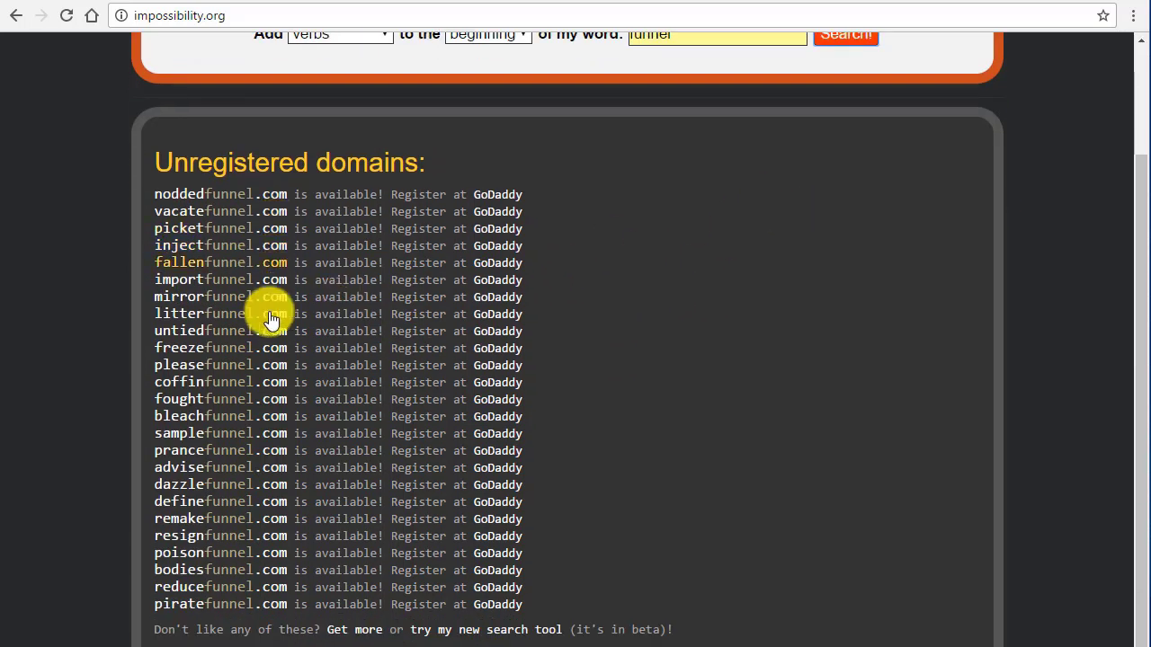
{"action": "scroll", "coordinate": [441, 314], "scroll_direction": "up", "scroll_amount": 2}
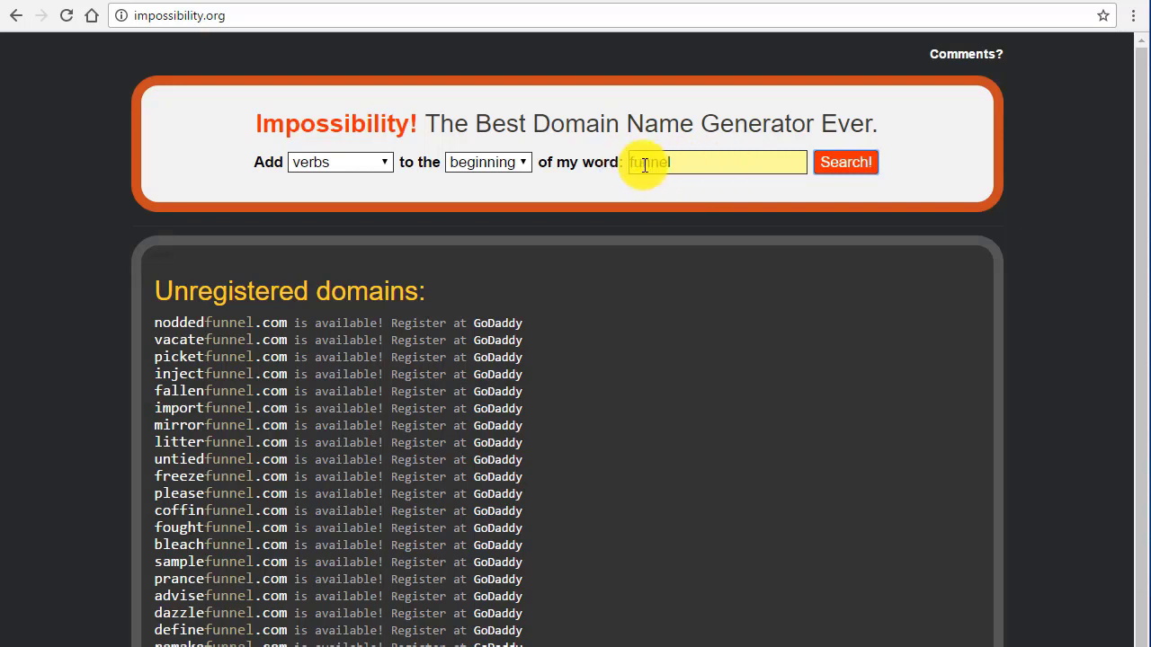
Step: Review the word type and position options, and generate domains with mixed "anything" words at the beginning of "funnel"
{"action": "left_click", "coordinate": [310, 165]}
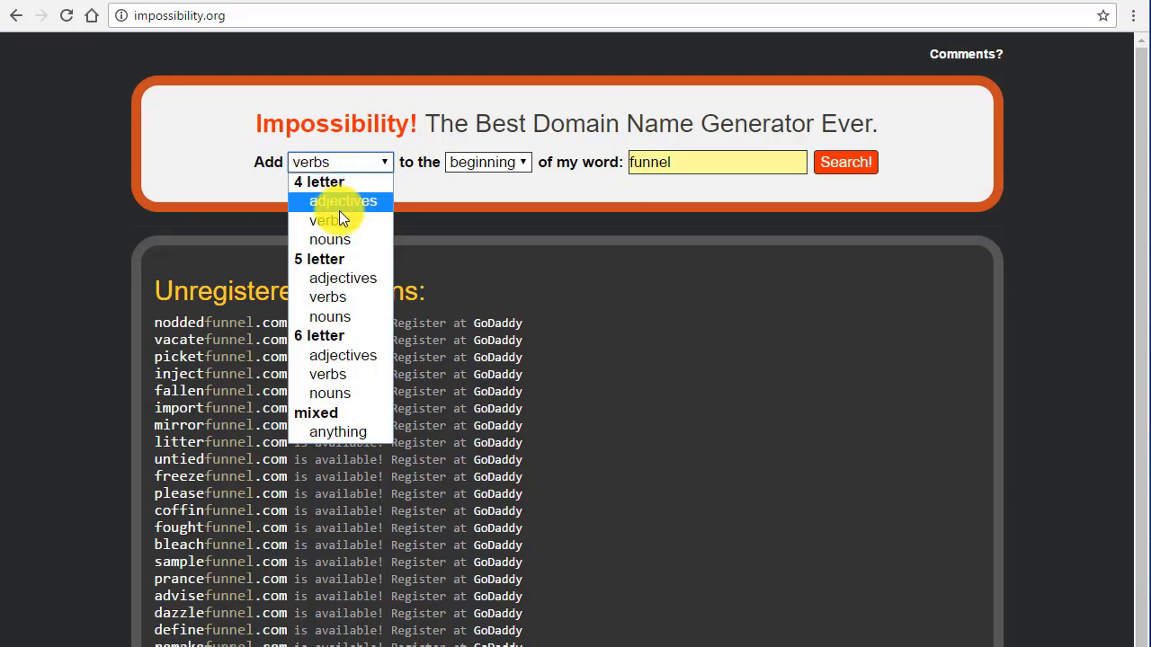
{"action": "left_click", "coordinate": [439, 189]}
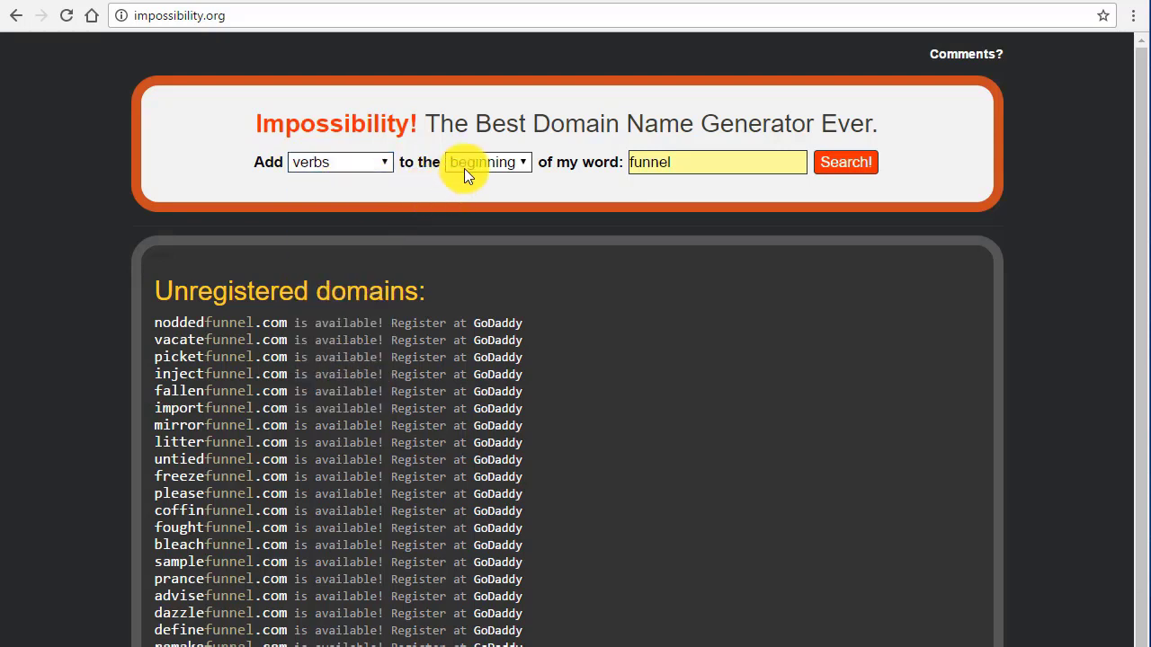
{"action": "left_click", "coordinate": [467, 165]}
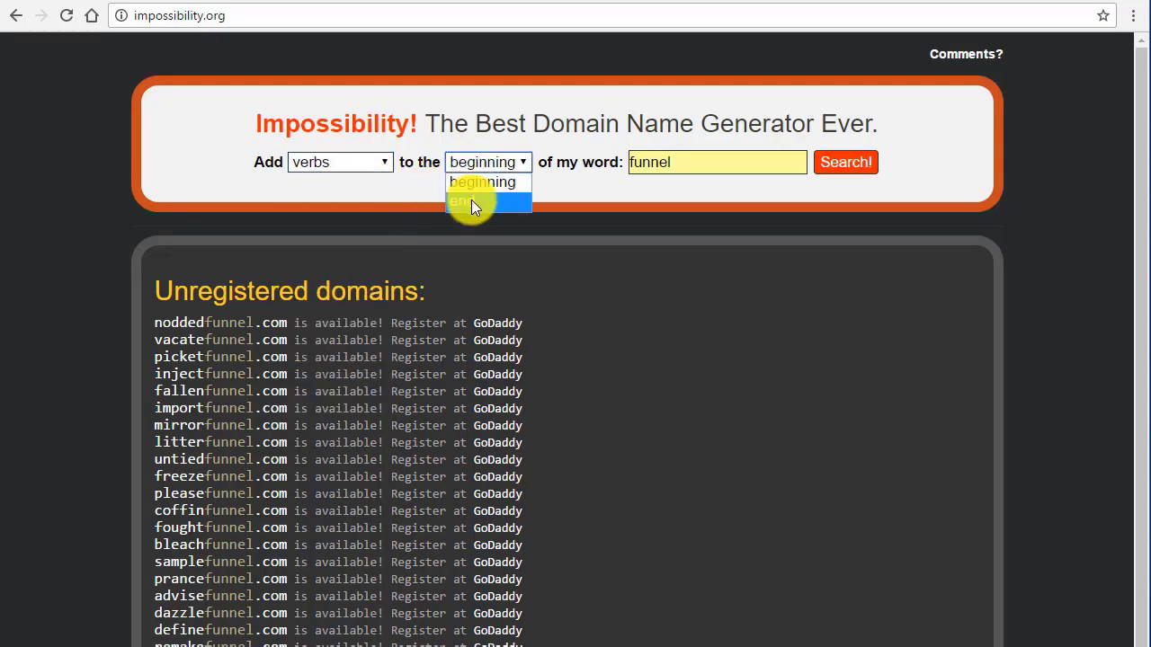
{"action": "left_click", "coordinate": [703, 164]}
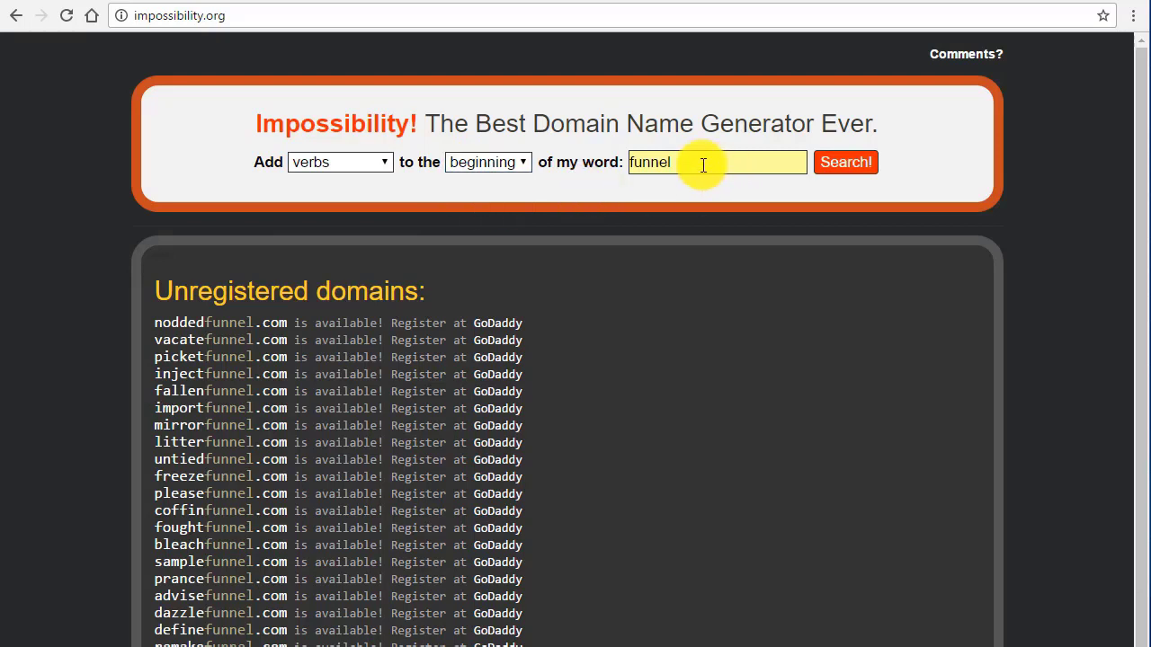
{"action": "left_click", "coordinate": [357, 164]}
{"action": "left_click", "coordinate": [327, 433]}
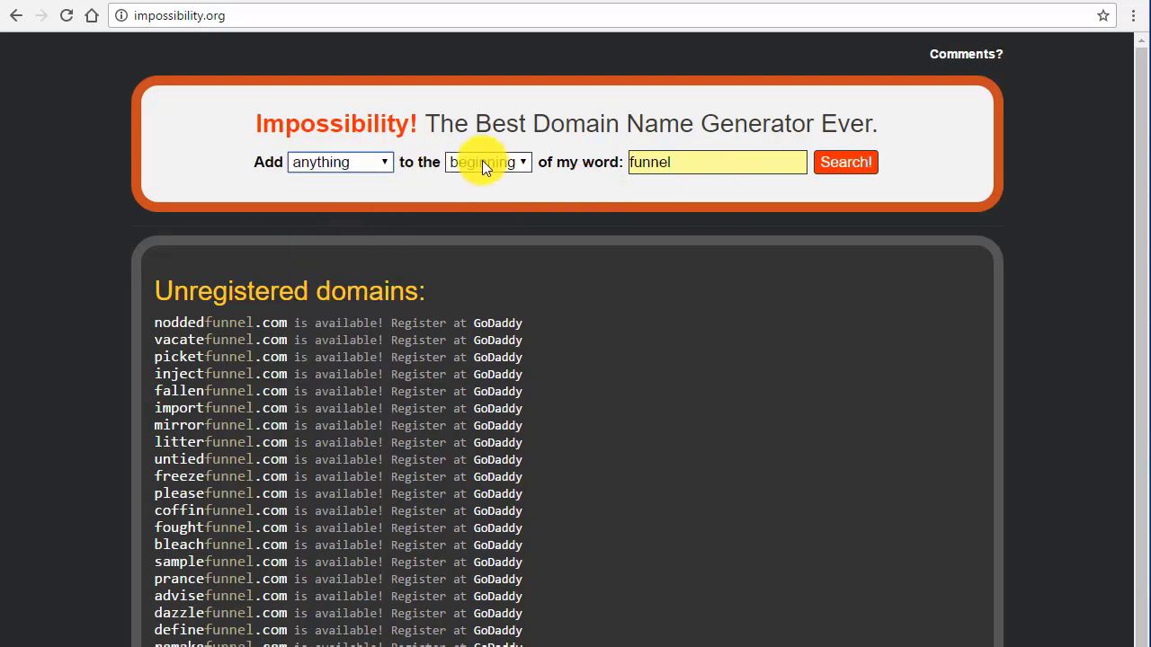
{"action": "left_click", "coordinate": [837, 169]}
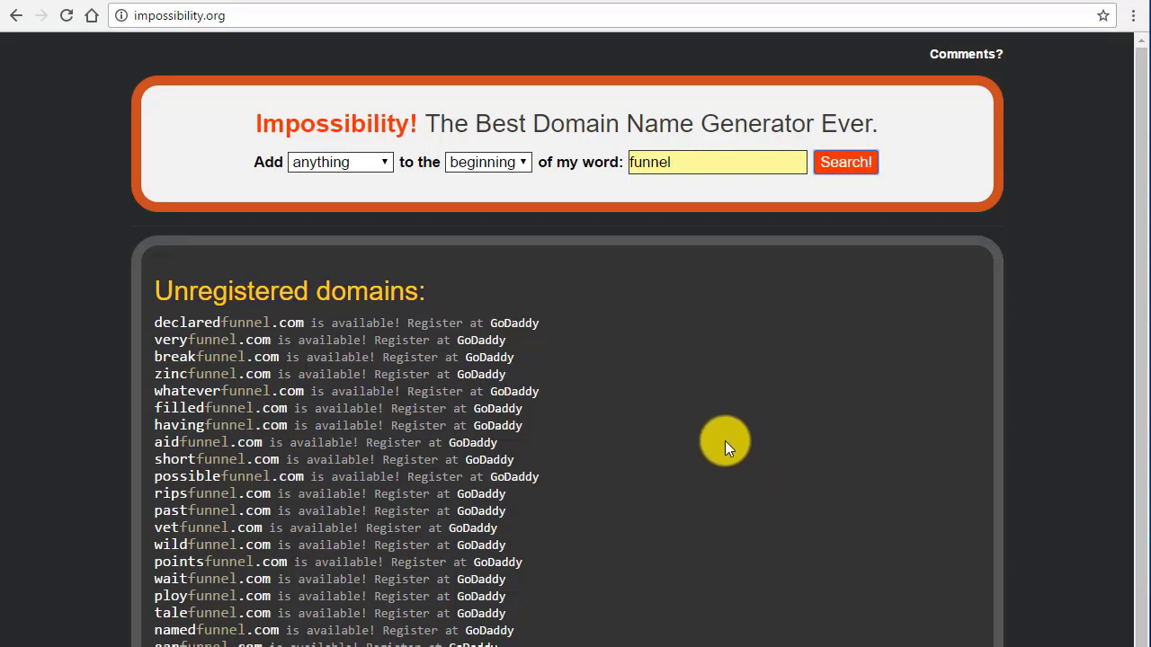
Step: Examine the mixed-word domains ending in "funnel" along with the generator's word type, position and keyword settings
{"action": "left_click", "coordinate": [359, 163]}
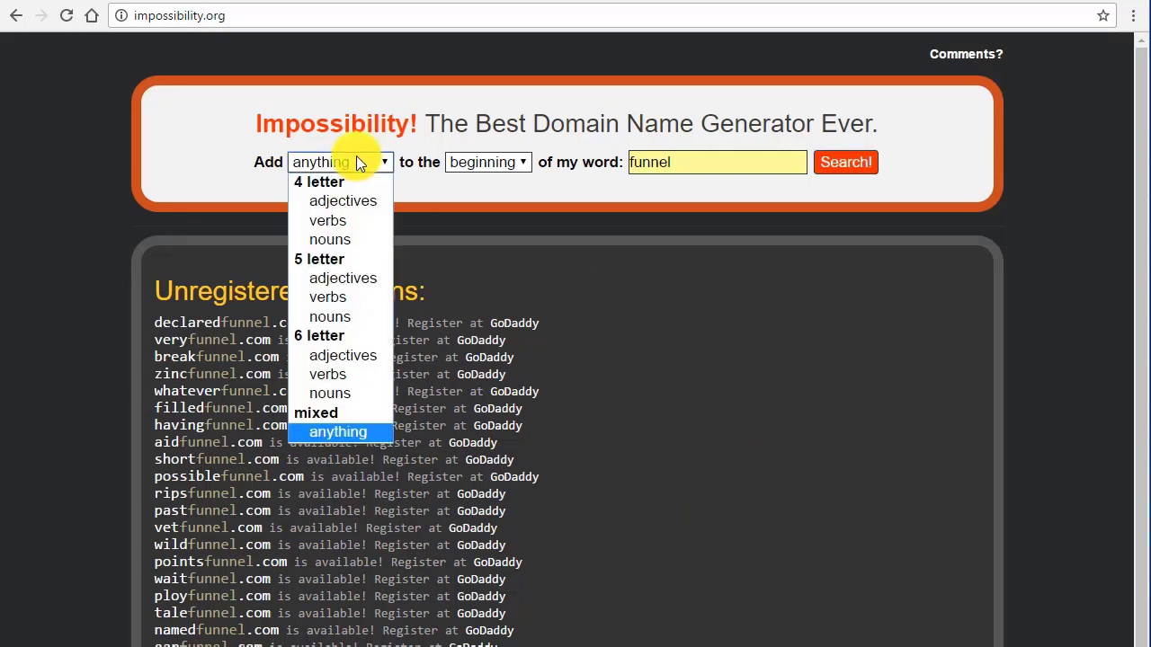
{"action": "left_click", "coordinate": [483, 167]}
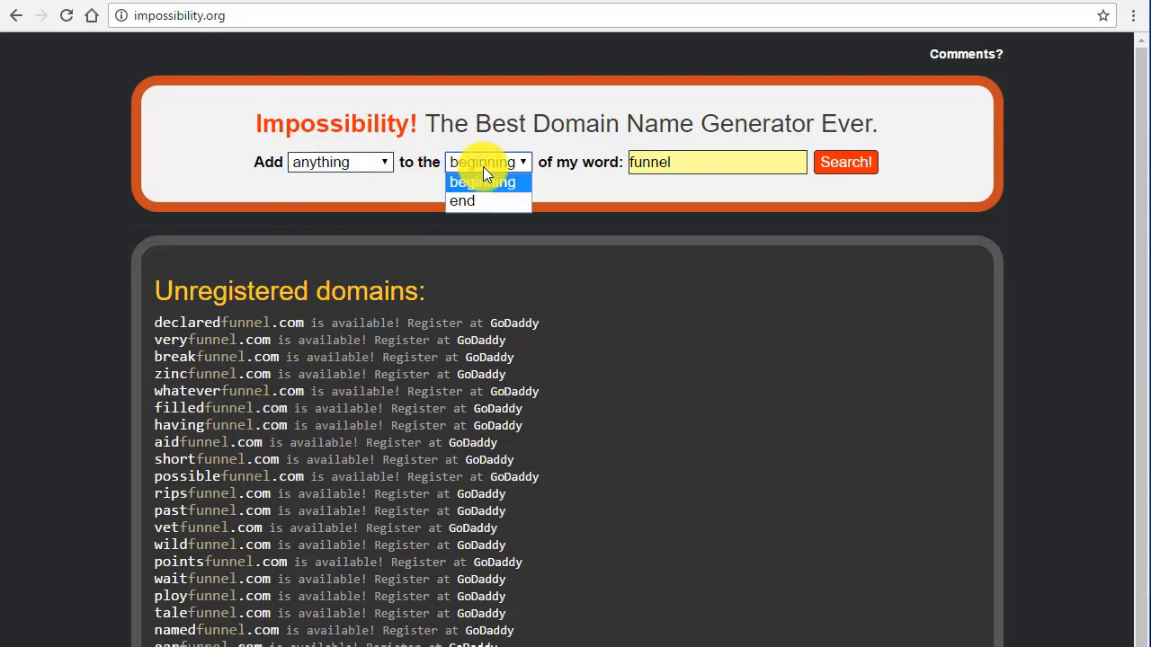
{"action": "left_click", "coordinate": [695, 168]}
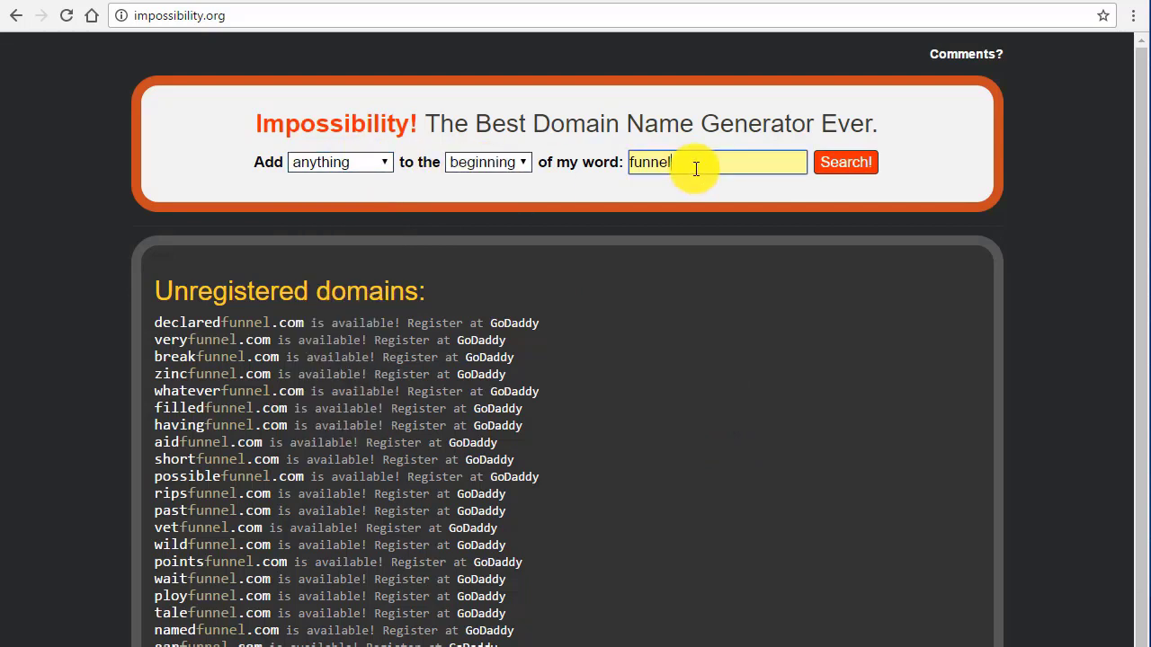
{"action": "scroll", "coordinate": [668, 372], "scroll_direction": "down", "scroll_amount": 2}
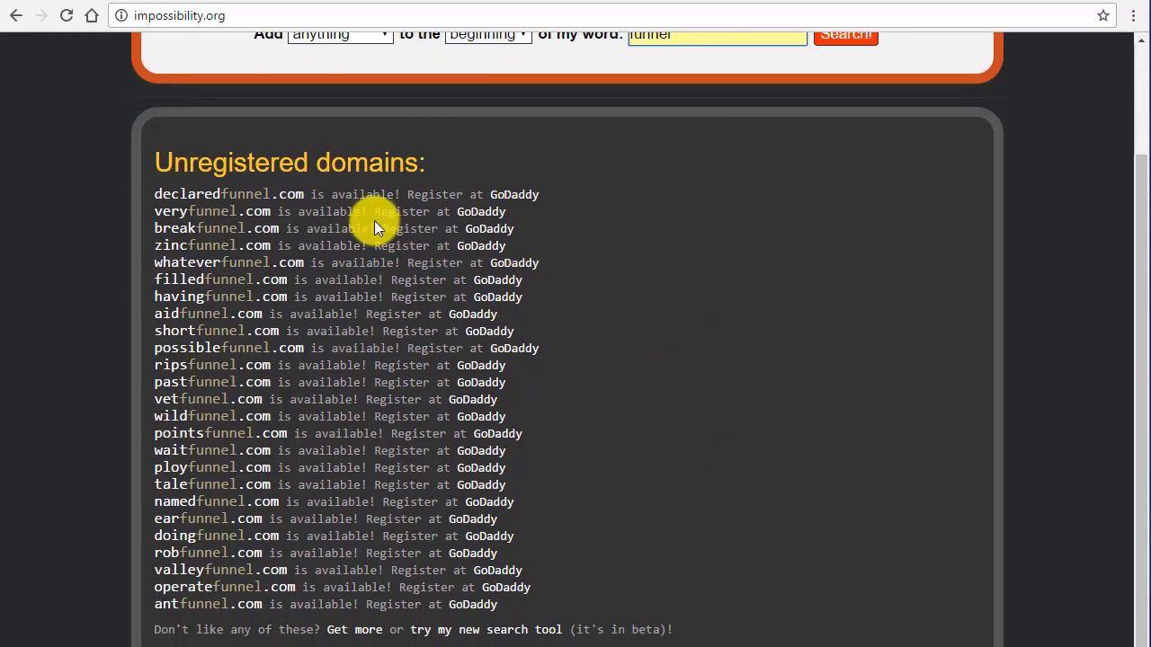
{"action": "scroll", "coordinate": [684, 183], "scroll_direction": "up", "scroll_amount": 2}
{"action": "scroll", "coordinate": [596, 305], "scroll_direction": "down", "scroll_amount": 2}
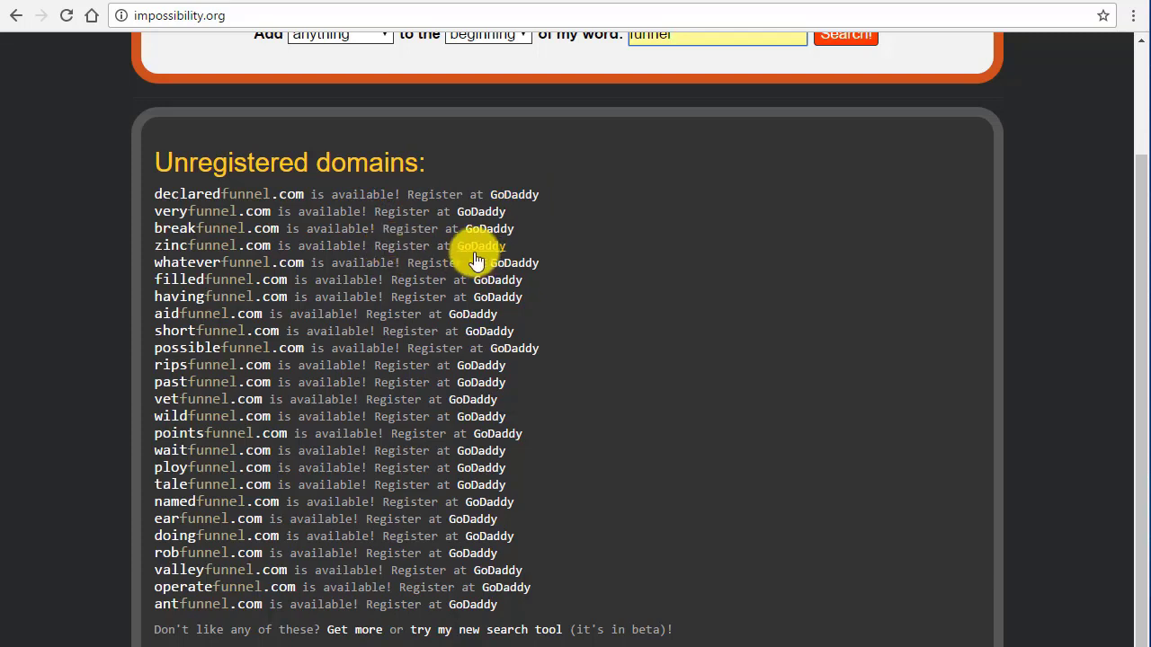
{"action": "scroll", "coordinate": [600, 269], "scroll_direction": "up", "scroll_amount": 2}
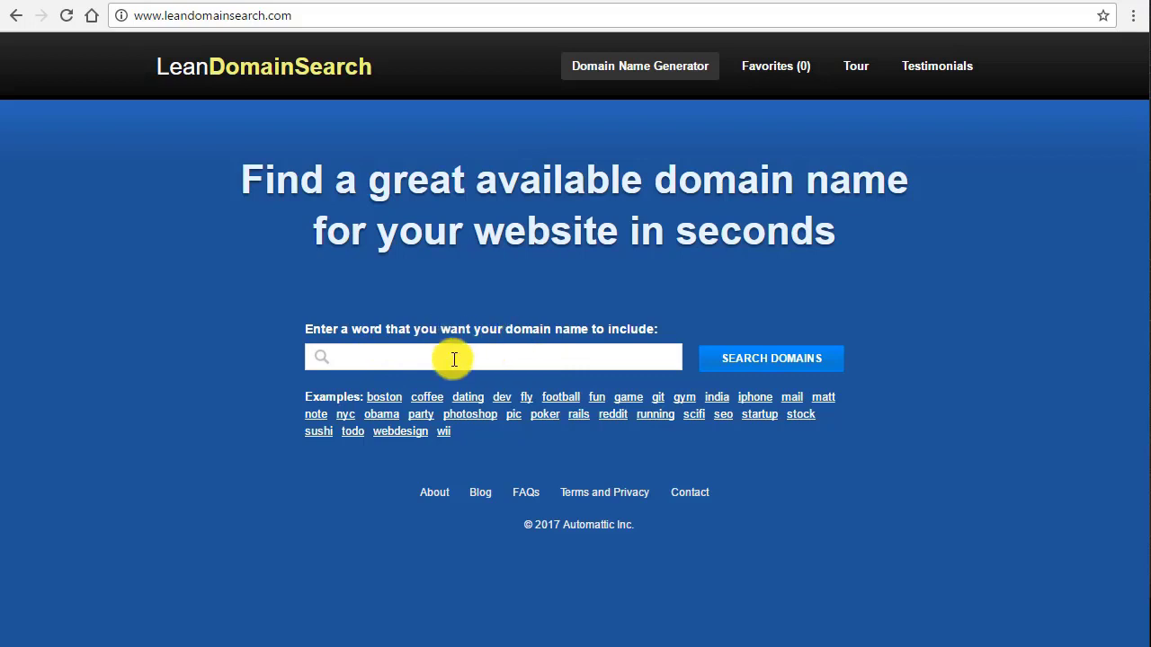
Step: Switch to leandomainsearch.com and search for available domains containing "funnel"
{"action": "left_click", "coordinate": [419, 358]}
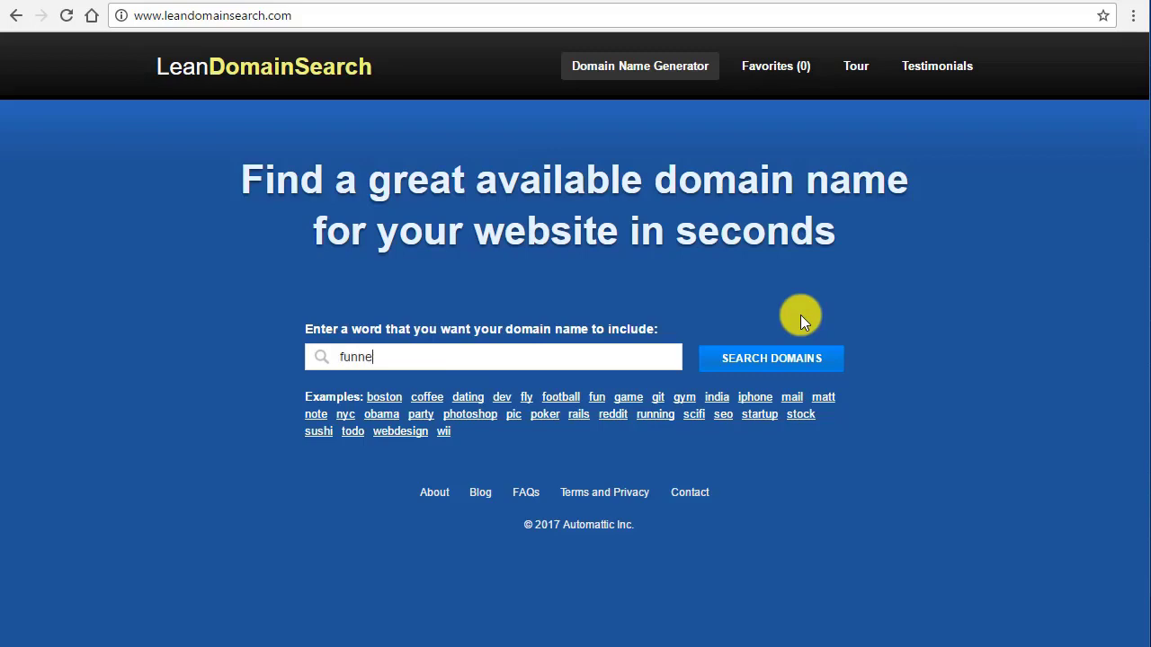
{"action": "left_click", "coordinate": [775, 358]}
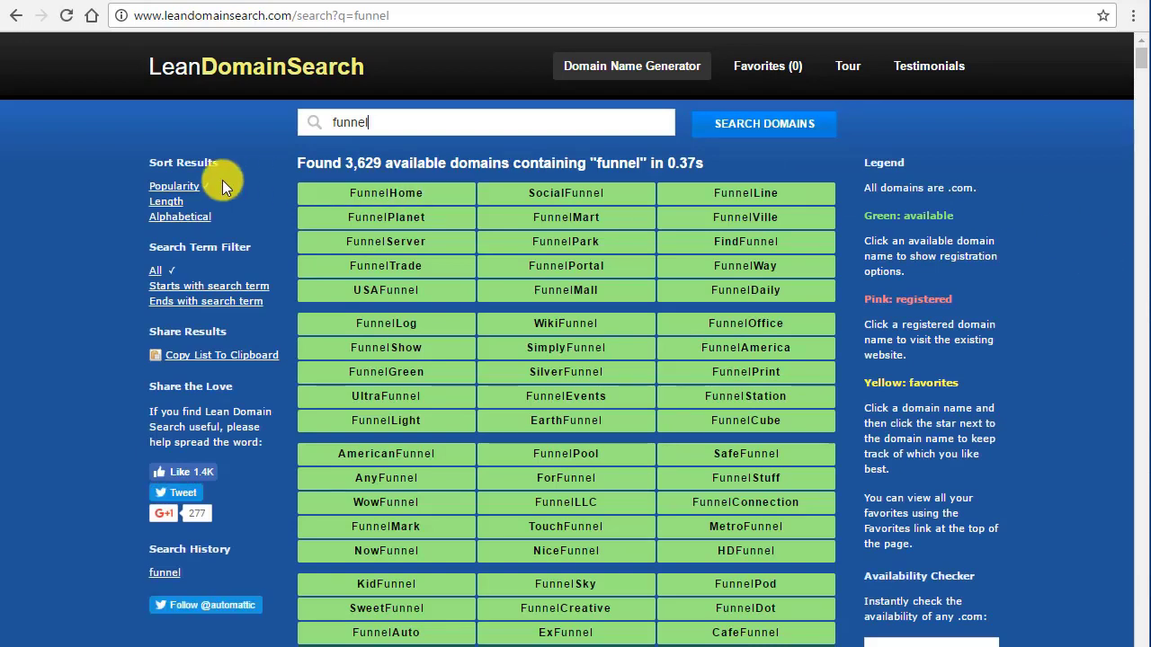
{"action": "left_click", "coordinate": [440, 114]}
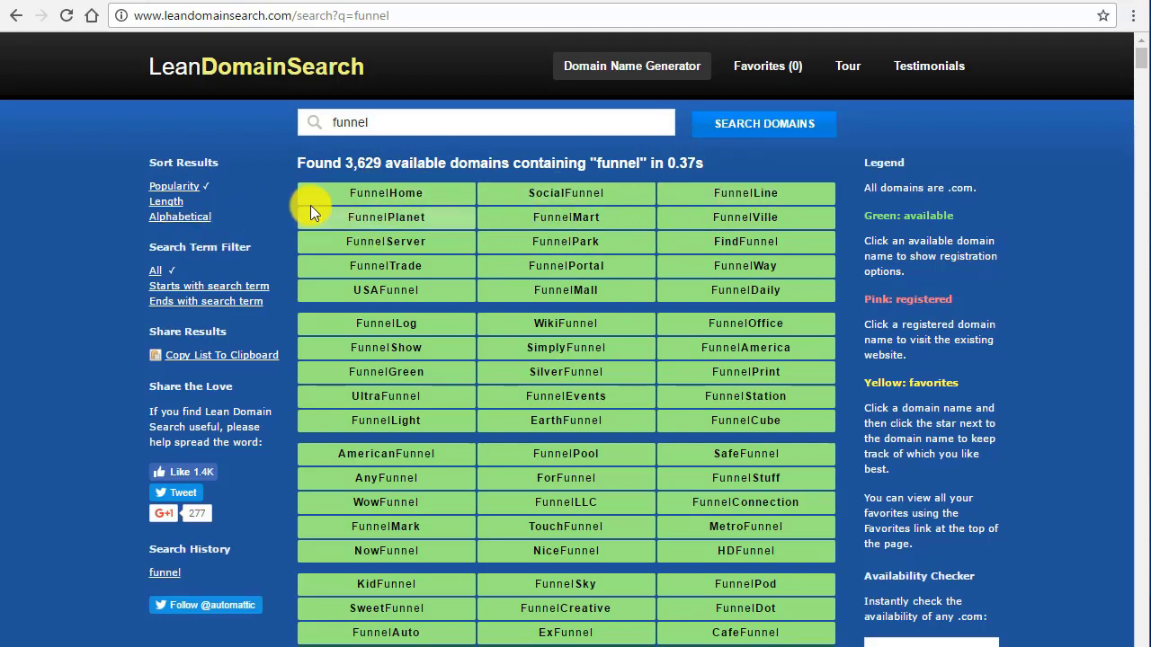
Step: Sort the "funnel" domains by length and alphabetically, and look through the alphabetical list
{"action": "left_click", "coordinate": [175, 205]}
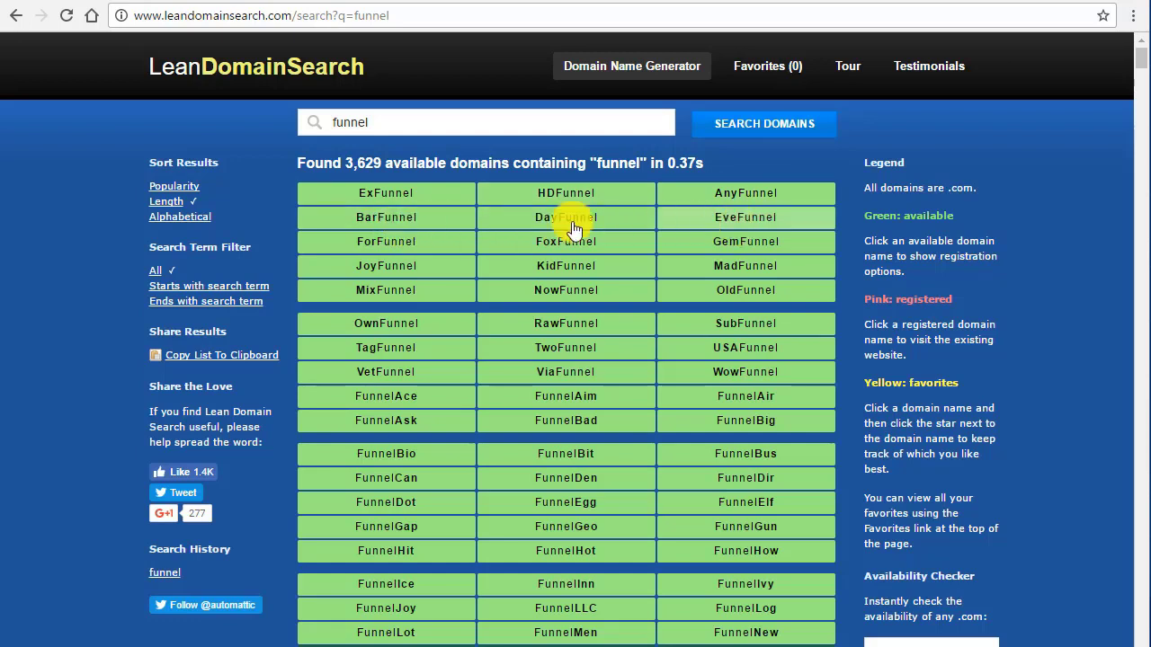
{"action": "left_click", "coordinate": [194, 222]}
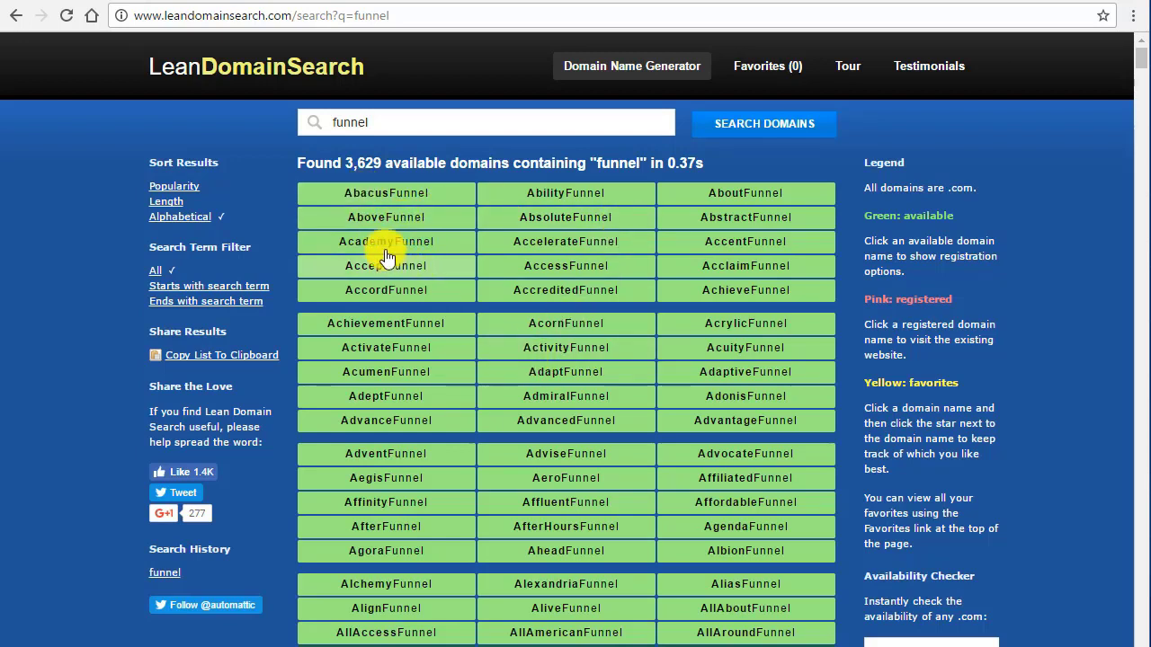
{"action": "scroll", "coordinate": [436, 329], "scroll_direction": "down", "scroll_amount": 5}
{"action": "scroll", "coordinate": [435, 332], "scroll_direction": "down", "scroll_amount": 15}
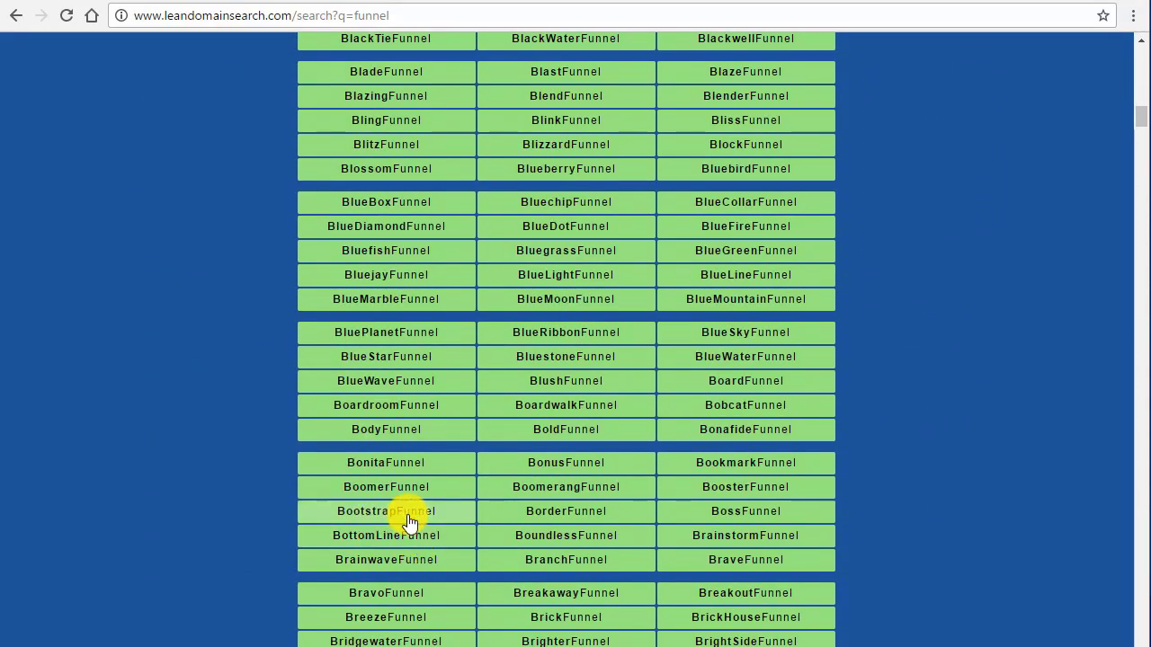
{"action": "scroll", "coordinate": [453, 499], "scroll_direction": "up", "scroll_amount": 12}
{"action": "scroll", "coordinate": [449, 492], "scroll_direction": "up", "scroll_amount": 5}
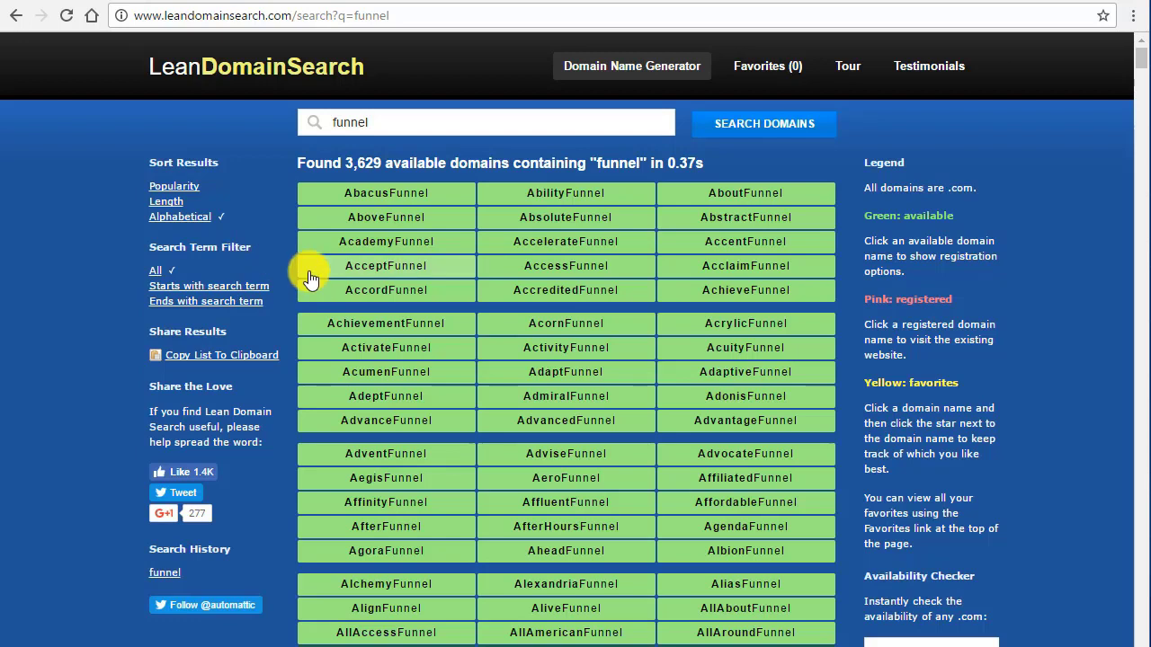
Step: Filter the results to domains ending with "funnel" and compare them sorted by popularity and by length
{"action": "left_click", "coordinate": [196, 302]}
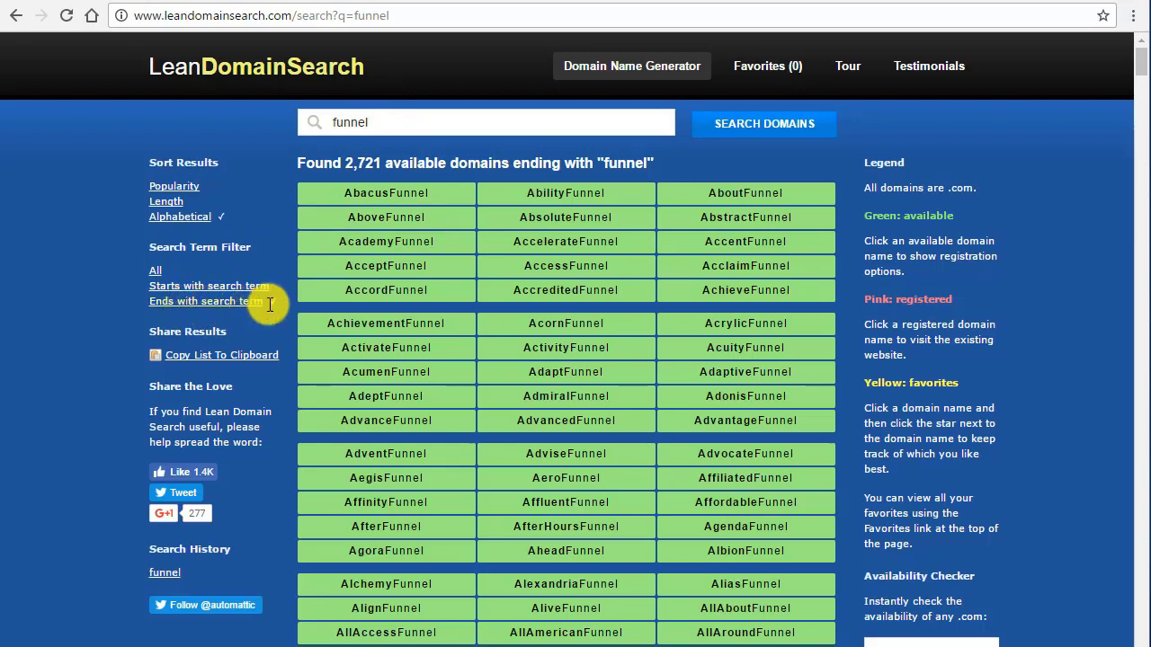
{"action": "left_click", "coordinate": [184, 188]}
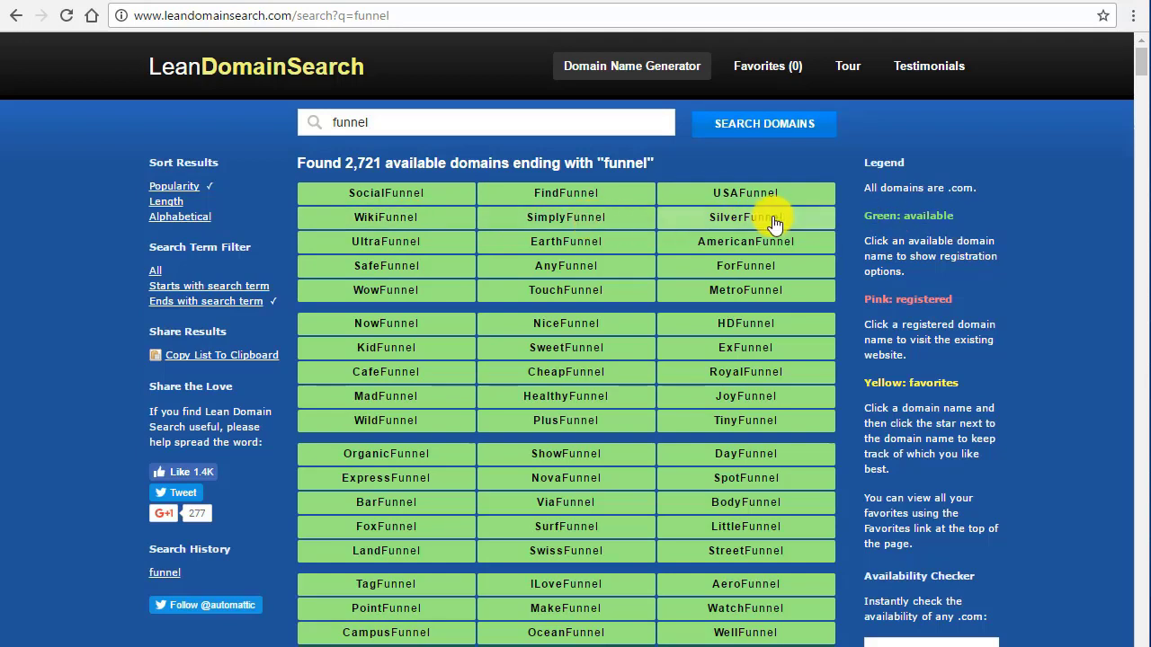
{"action": "left_click", "coordinate": [170, 202]}
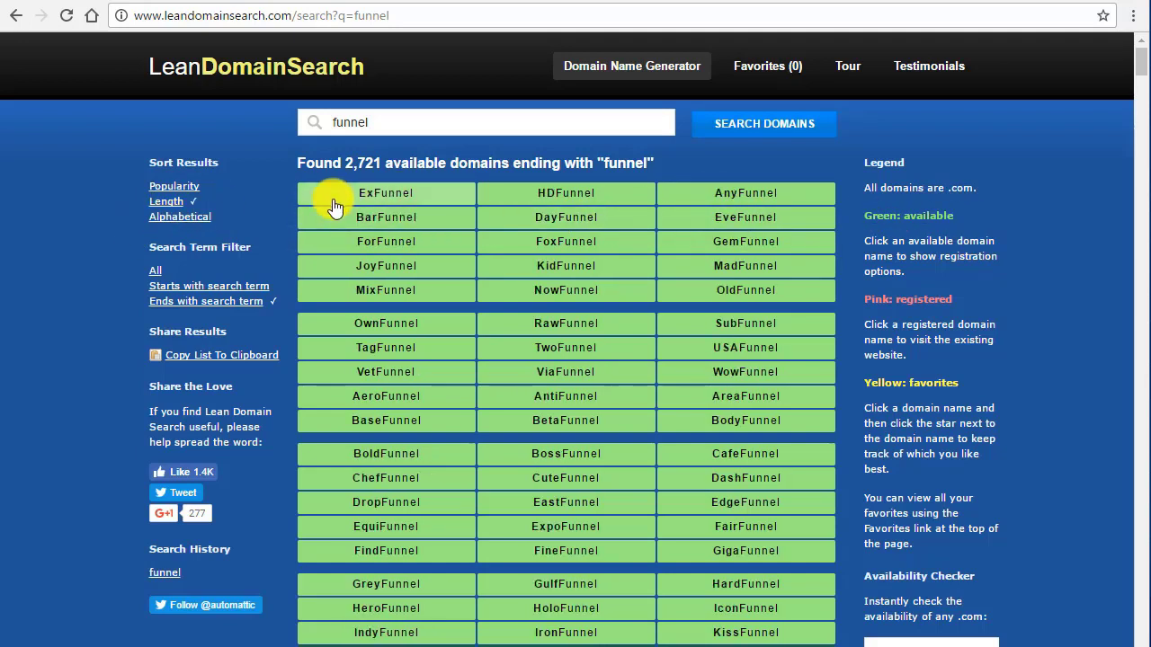
Step: Filter the results to domains starting with "funnel" and sort them by popularity
{"action": "left_click", "coordinate": [216, 287]}
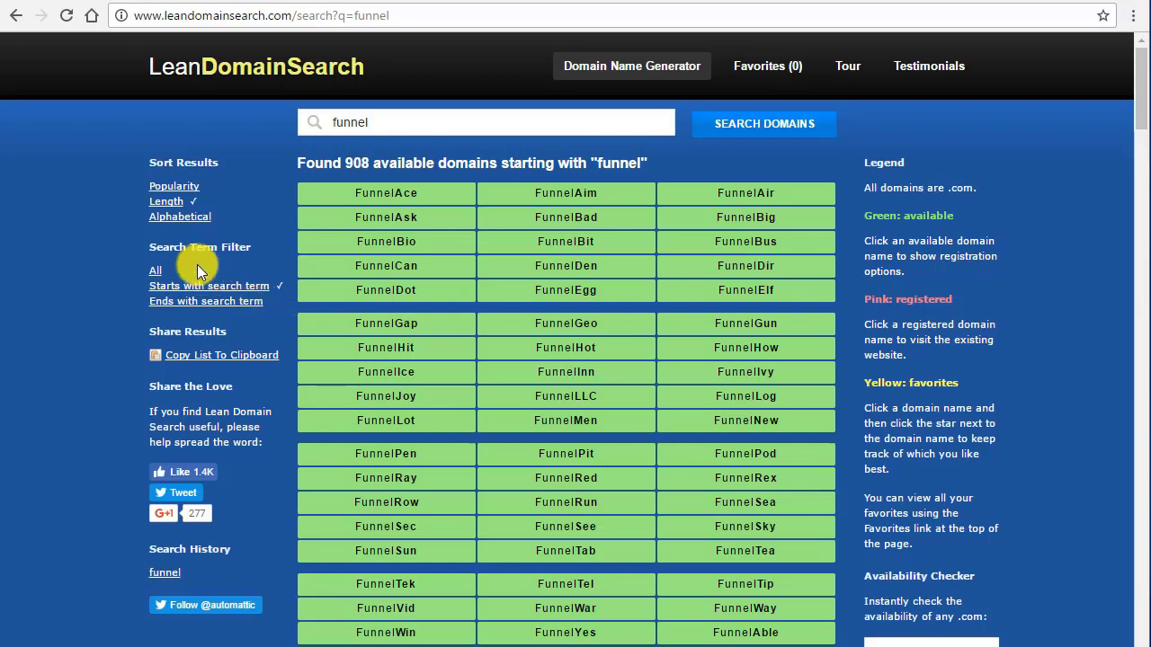
{"action": "left_click", "coordinate": [249, 287]}
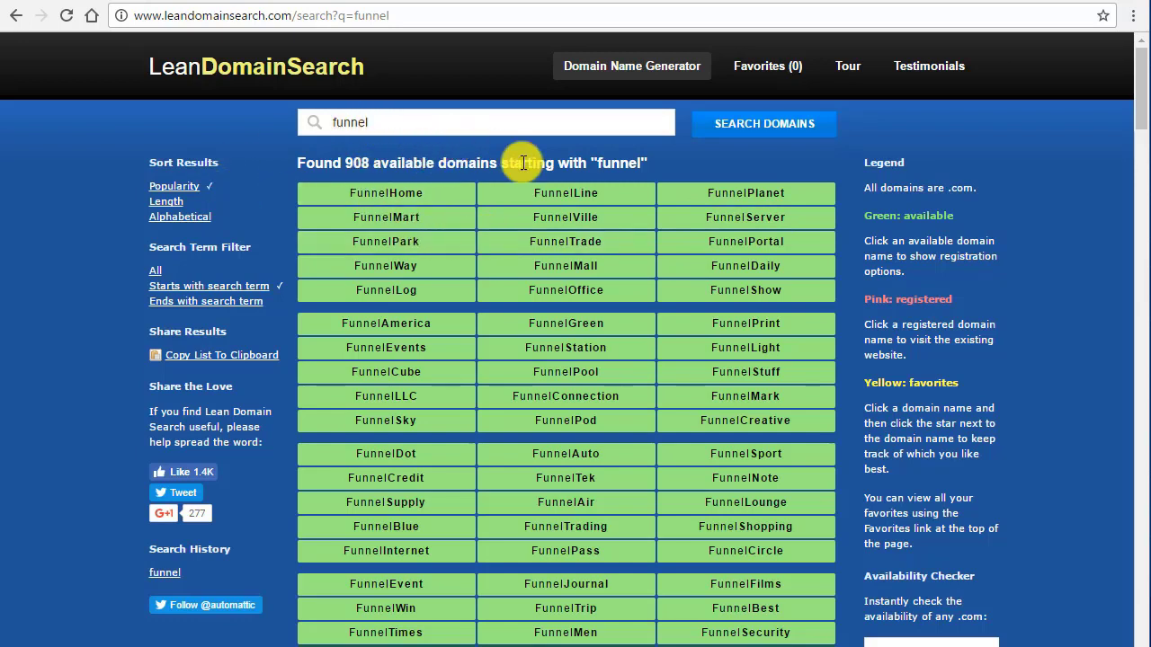
Step: Search for available domains containing "wordpress" and filter the results to names ending with that word
{"action": "left_click_drag", "start_coordinate": [375, 121], "coordinate": [251, 130]}
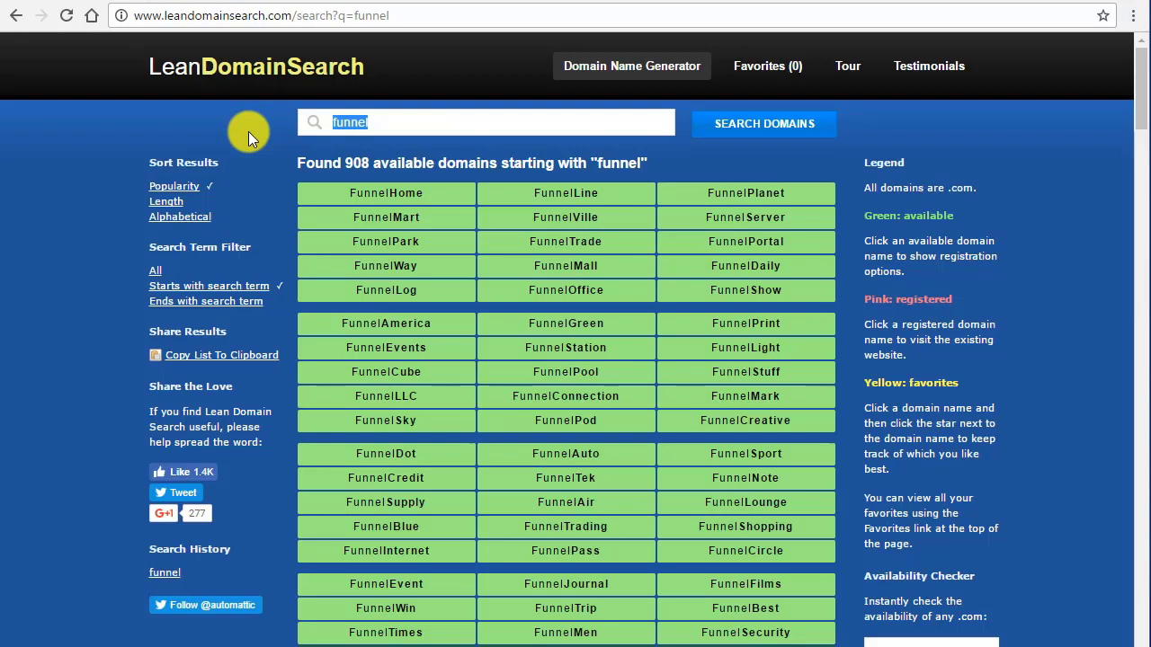
{"action": "type", "text": "wordpress"}
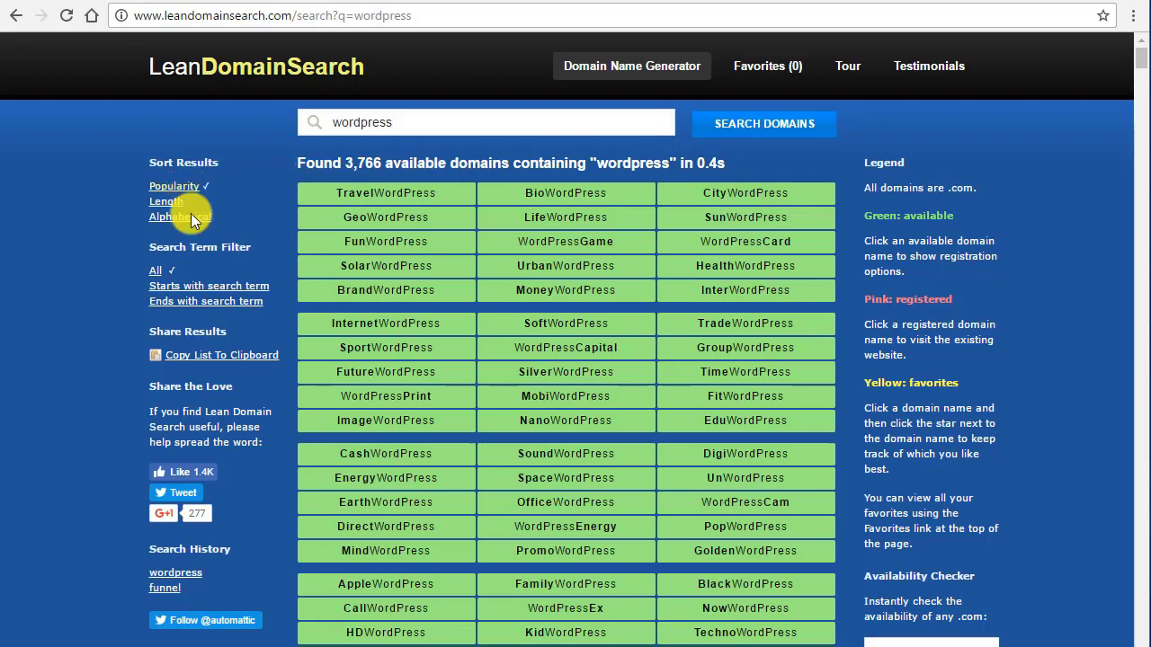
{"action": "left_click", "coordinate": [218, 303]}
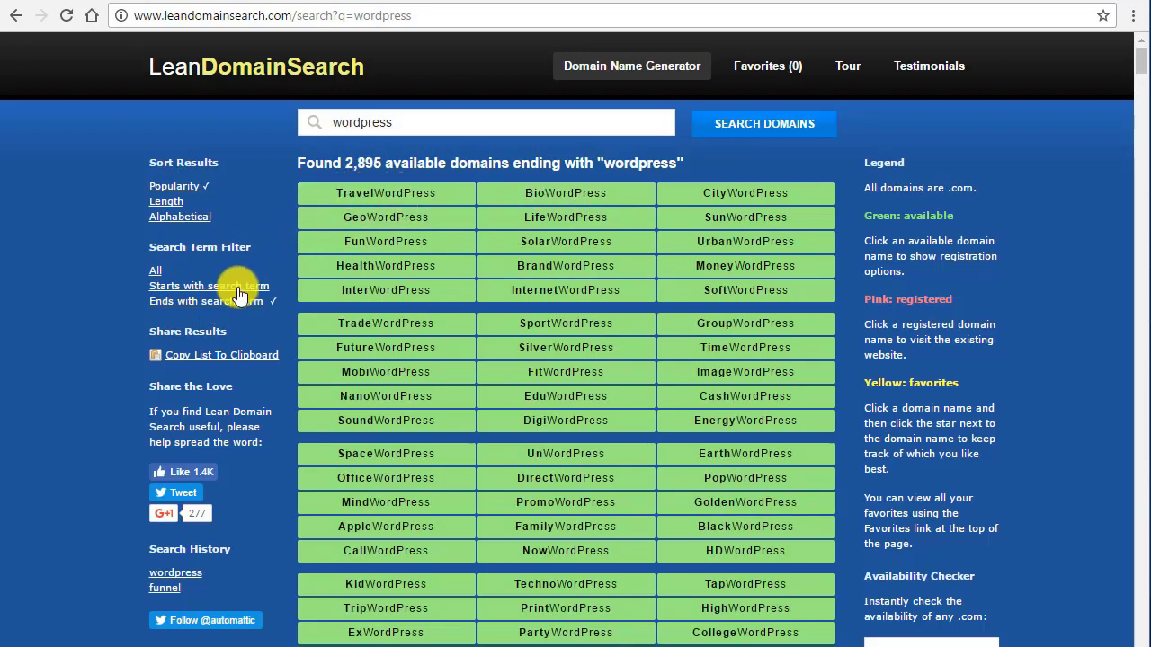
Step: Filter the results to domains starting with "wordpress" and review the registration options for WordPressGame.com
{"action": "left_click", "coordinate": [204, 288]}
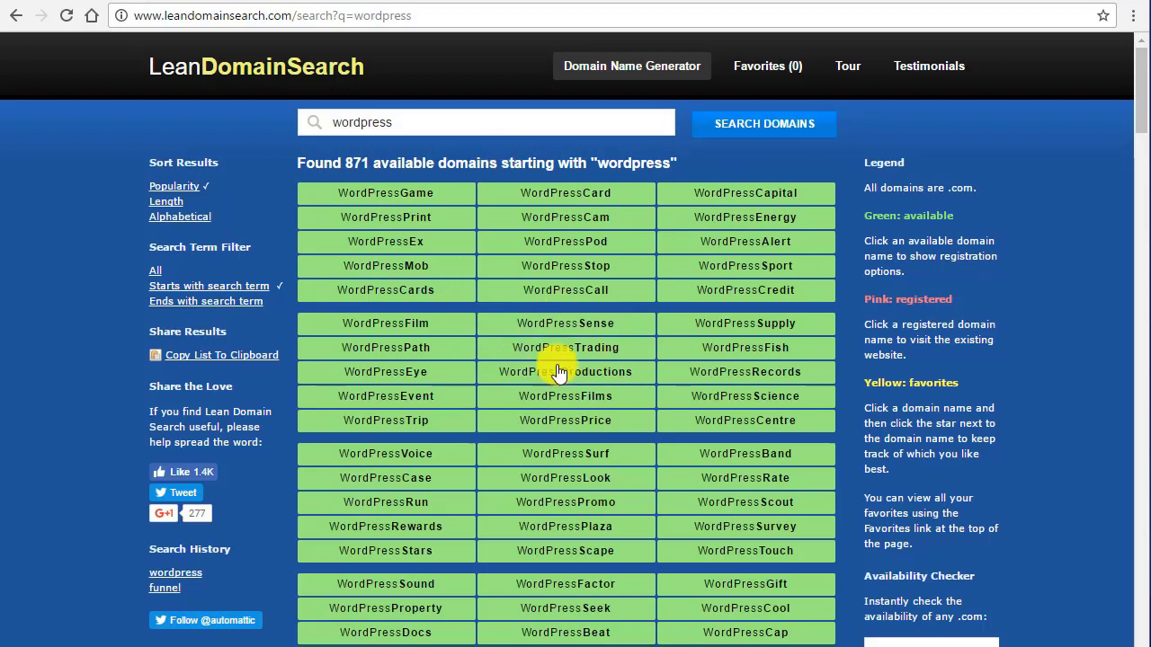
{"action": "left_click", "coordinate": [410, 204]}
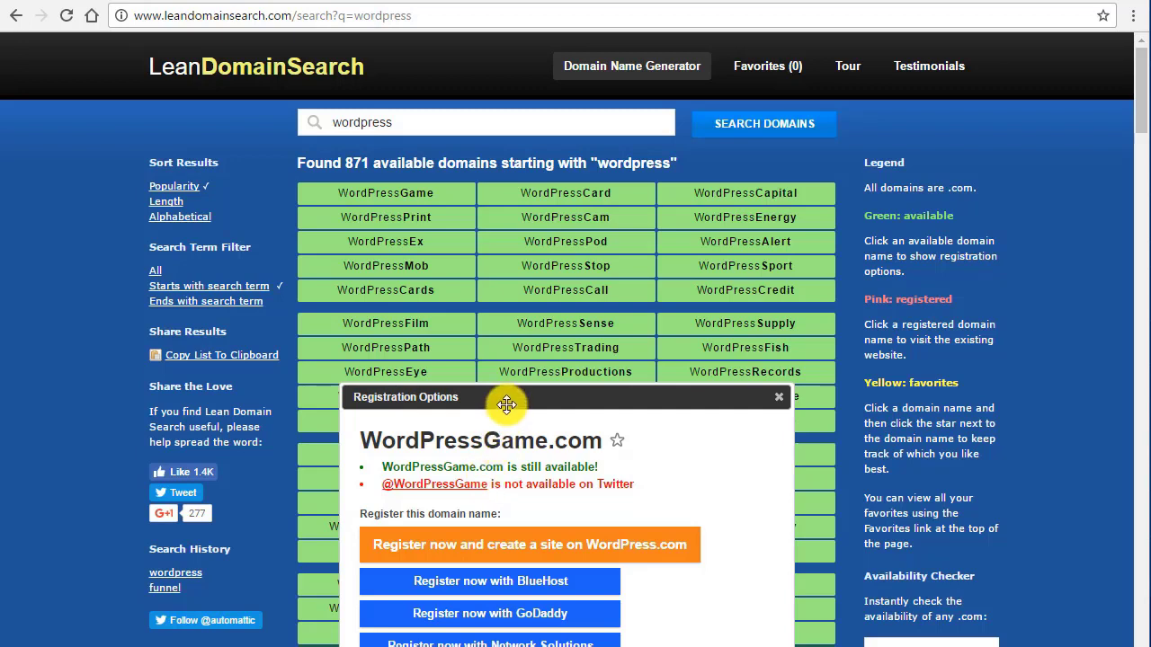
{"action": "left_click_drag", "start_coordinate": [506, 401], "coordinate": [500, 321]}
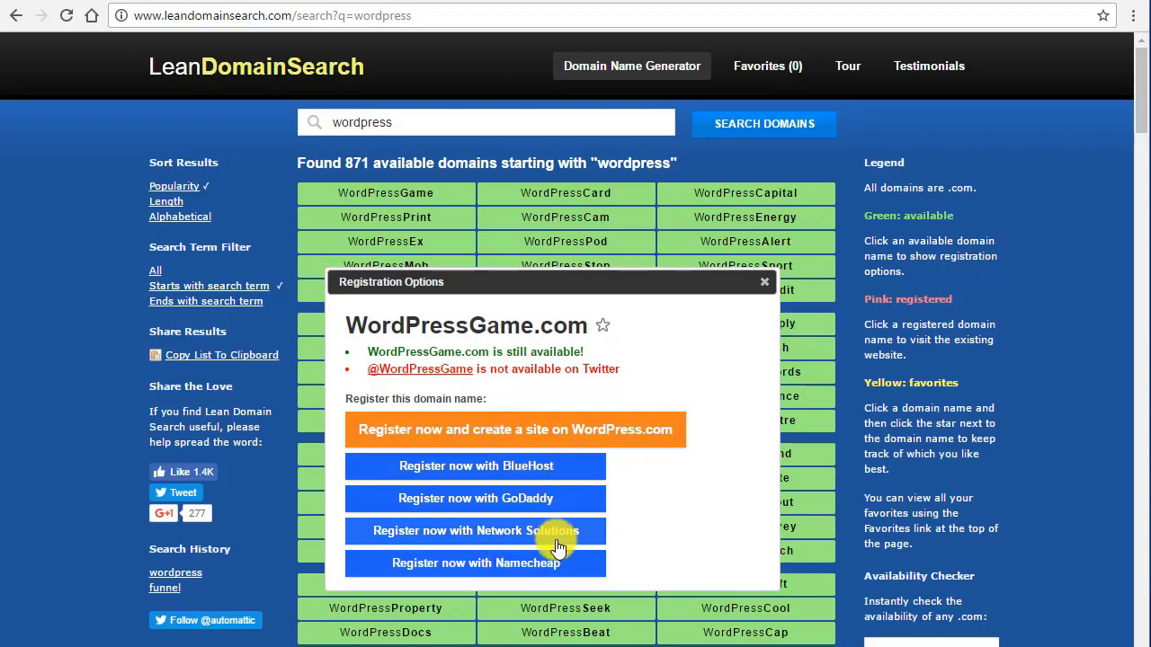
{"action": "left_click_drag", "start_coordinate": [547, 279], "coordinate": [510, 262]}
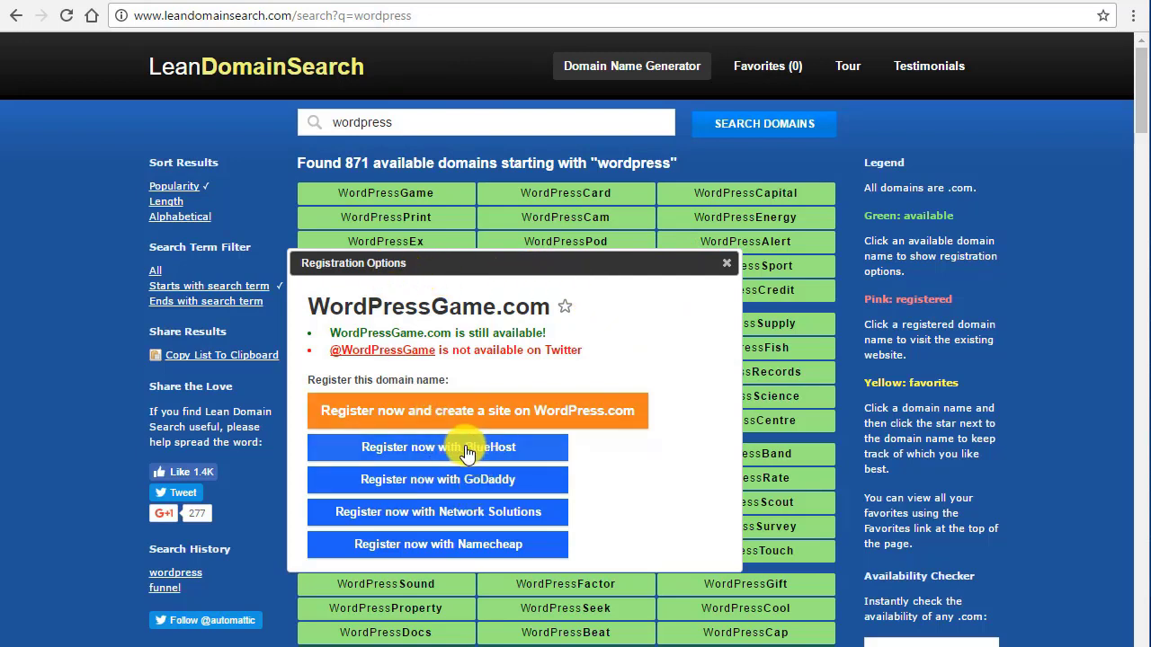
{"action": "left_click", "coordinate": [729, 267]}
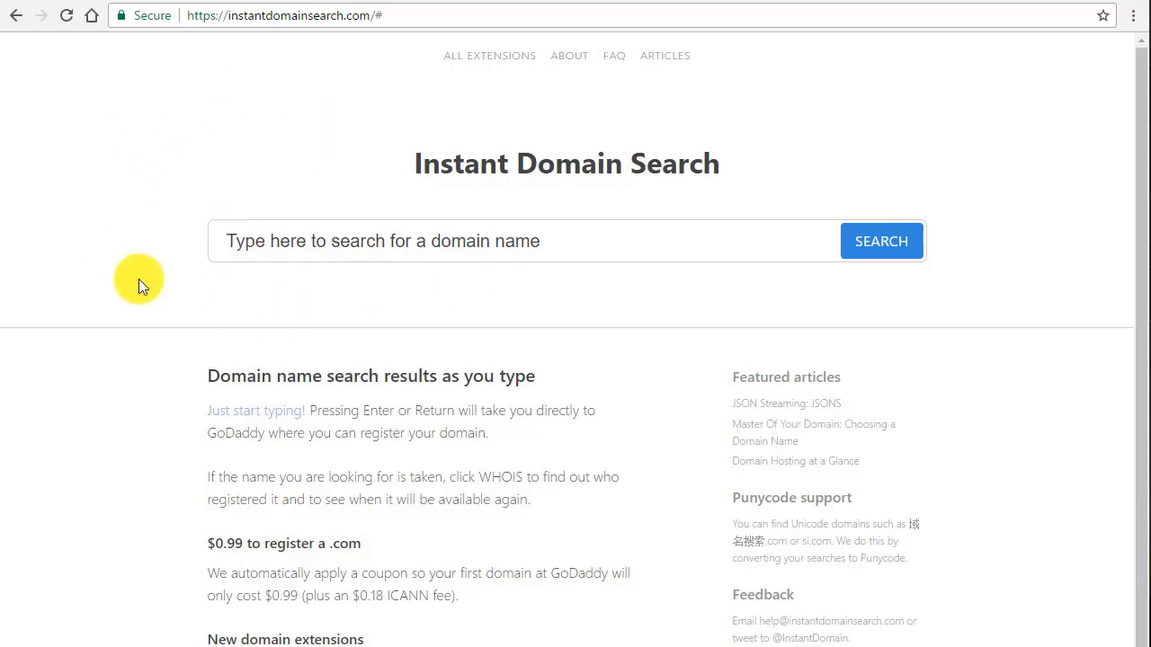
Step: Check the availability of wpfunnel.com on Instant Domain Search
{"action": "left_click", "coordinate": [248, 244]}
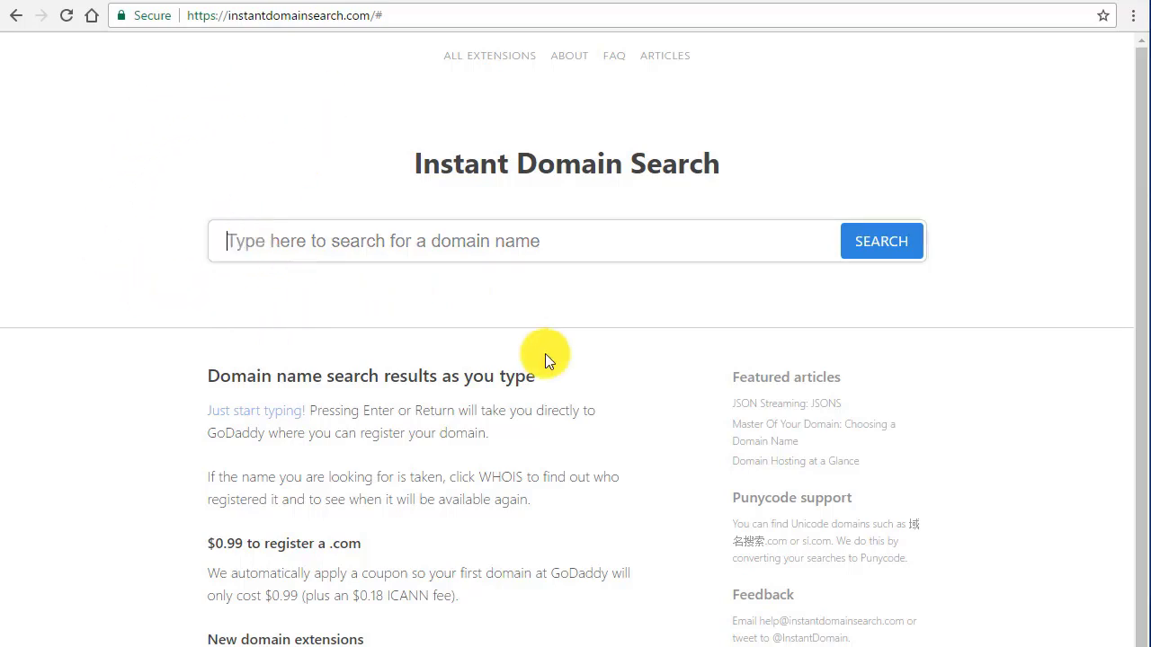
{"action": "type", "text": "w"}
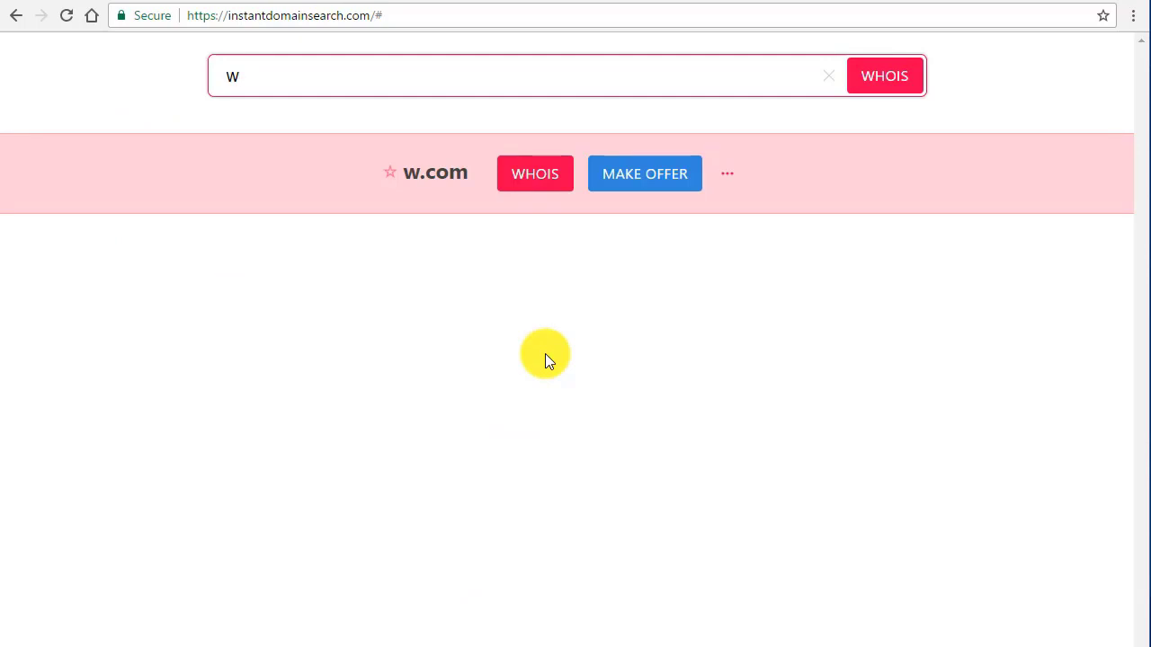
{"action": "type", "text": "p"}
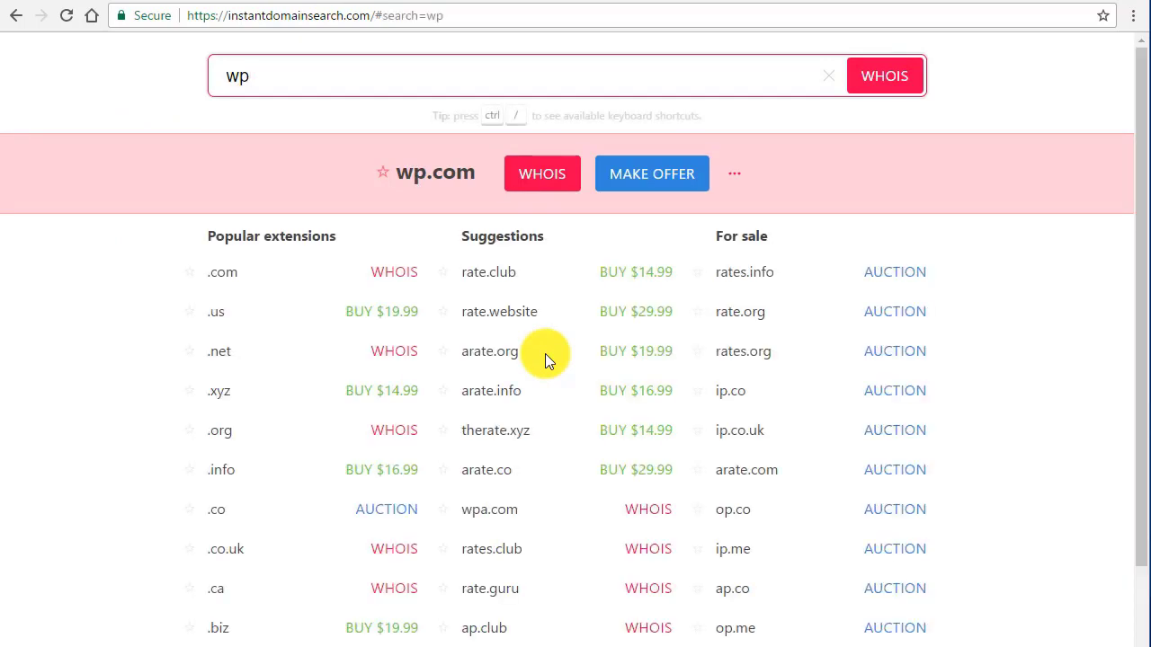
{"action": "type", "text": "f"}
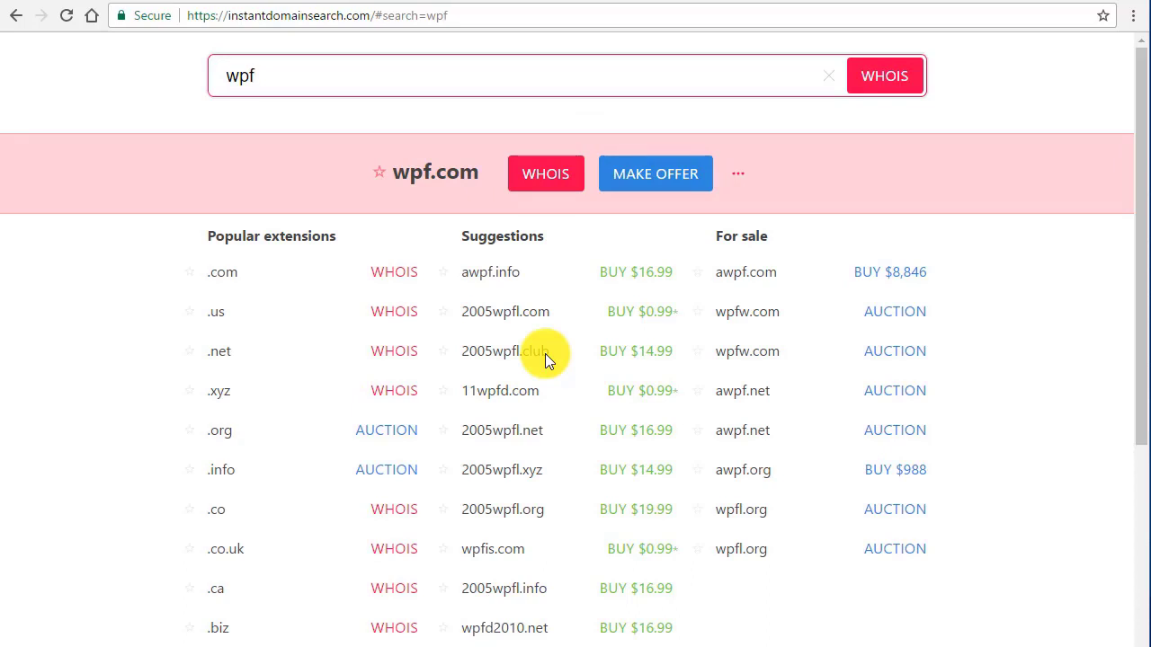
{"action": "type", "text": "un"}
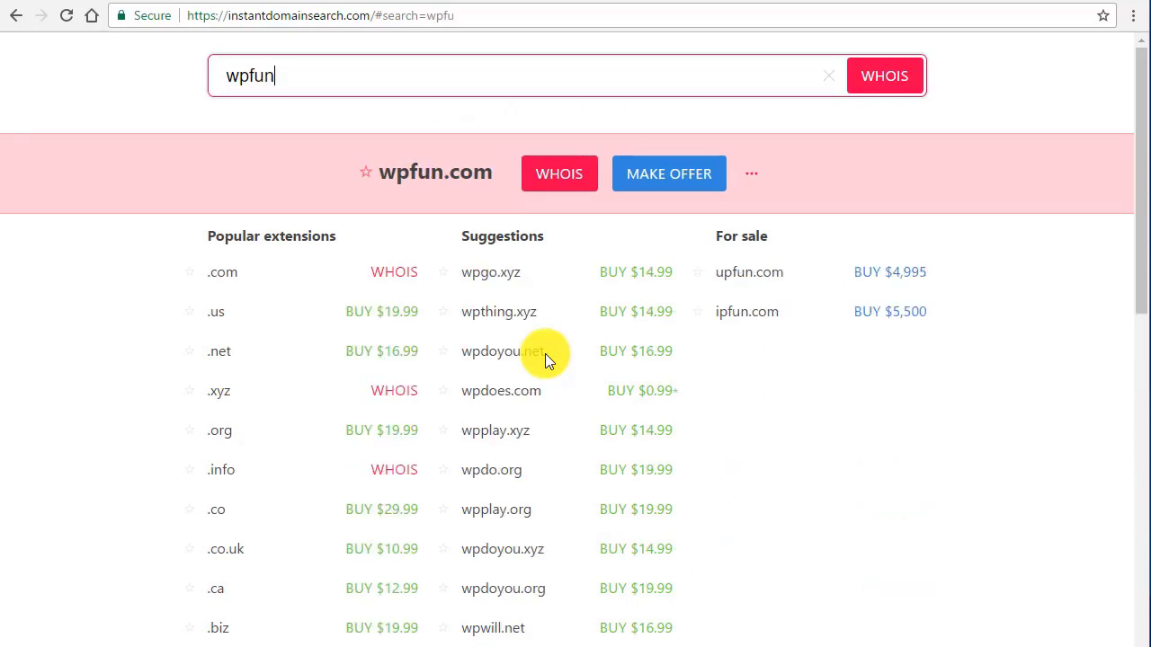
{"action": "type", "text": "n"}
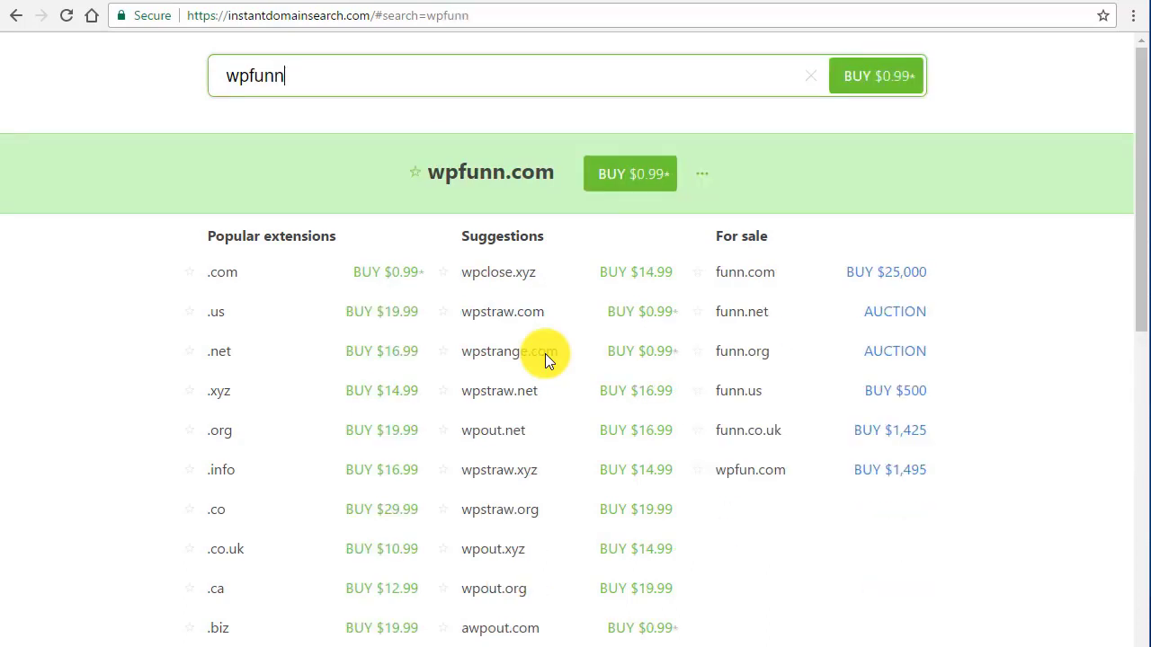
{"action": "type", "text": "el.com"}
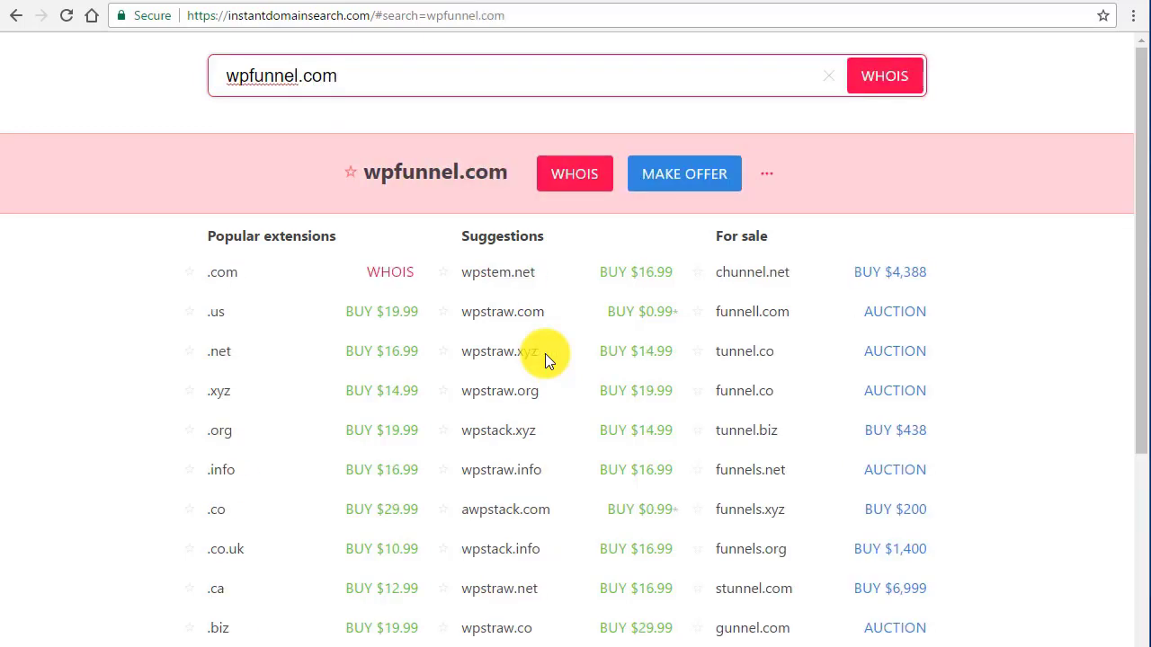
Step: Replace the searched name with "wordpressfunnel" to check its availability
{"action": "key", "text": "BackSpace"}
{"action": "key", "text": "BackSpace"}
{"action": "key", "text": "BackSpace"}
{"action": "key", "text": "BackSpace"}
{"action": "key", "text": "BackSpace"}
{"action": "key", "text": "BackSpace"}
{"action": "key", "text": "BackSpace"}
{"action": "key", "text": "BackSpace"}
{"action": "key", "text": "BackSpace"}
{"action": "key", "text": "BackSpace"}
{"action": "key", "text": "BackSpace"}
{"action": "type", "text": "ordpress"}
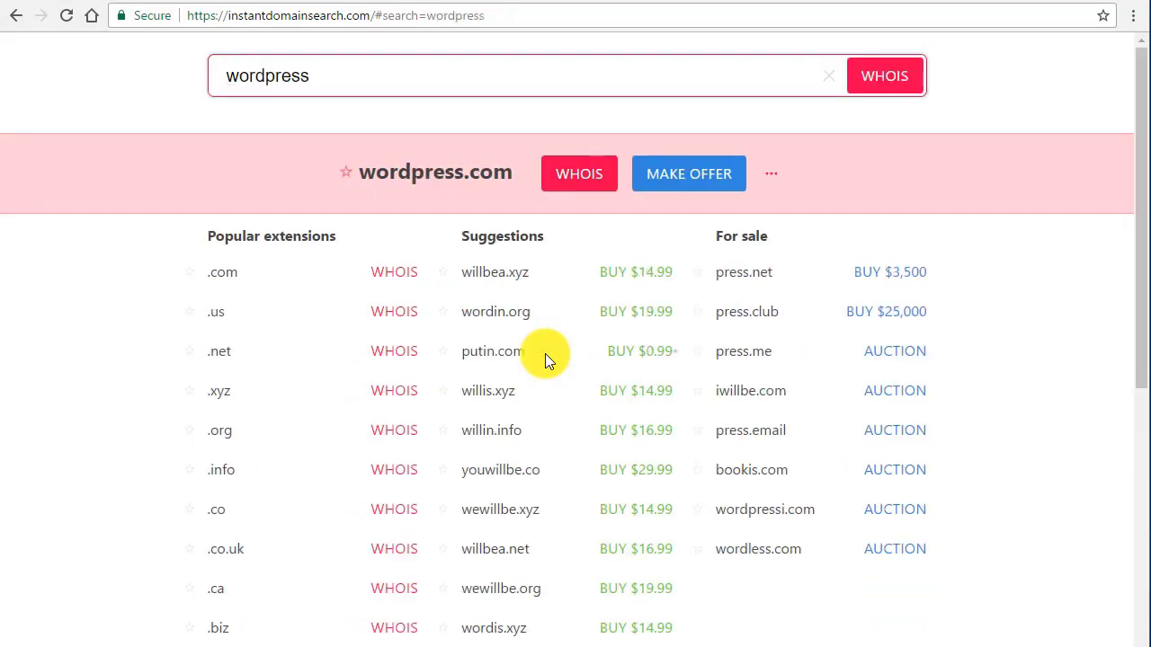
{"action": "type", "text": "f"}
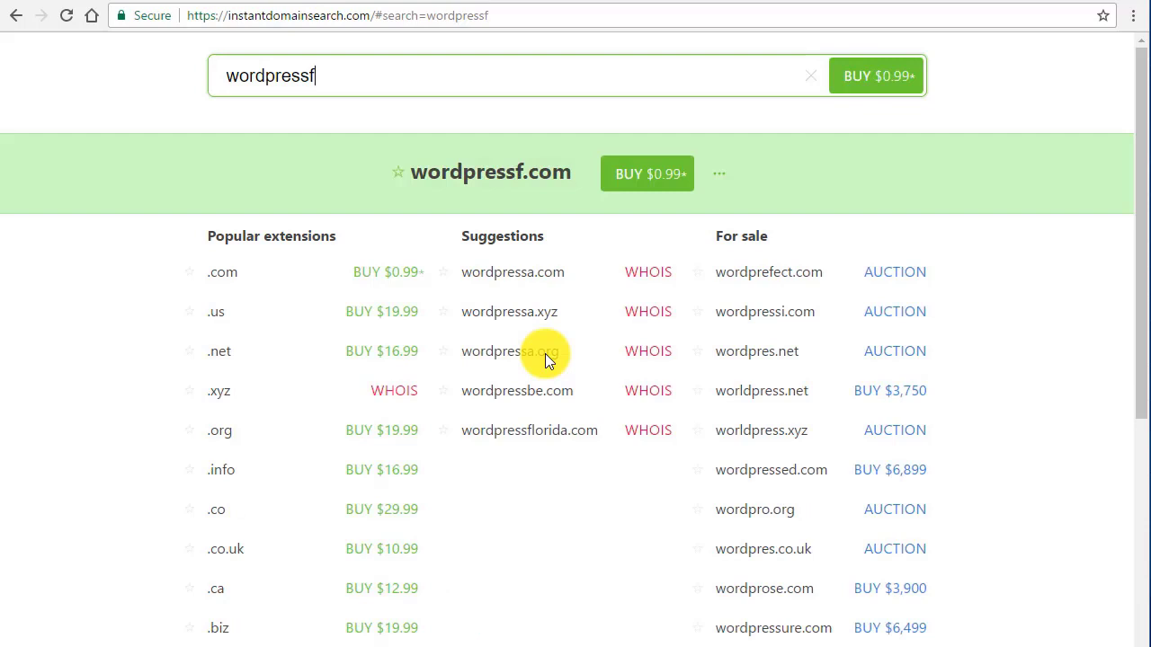
{"action": "type", "text": "un"}
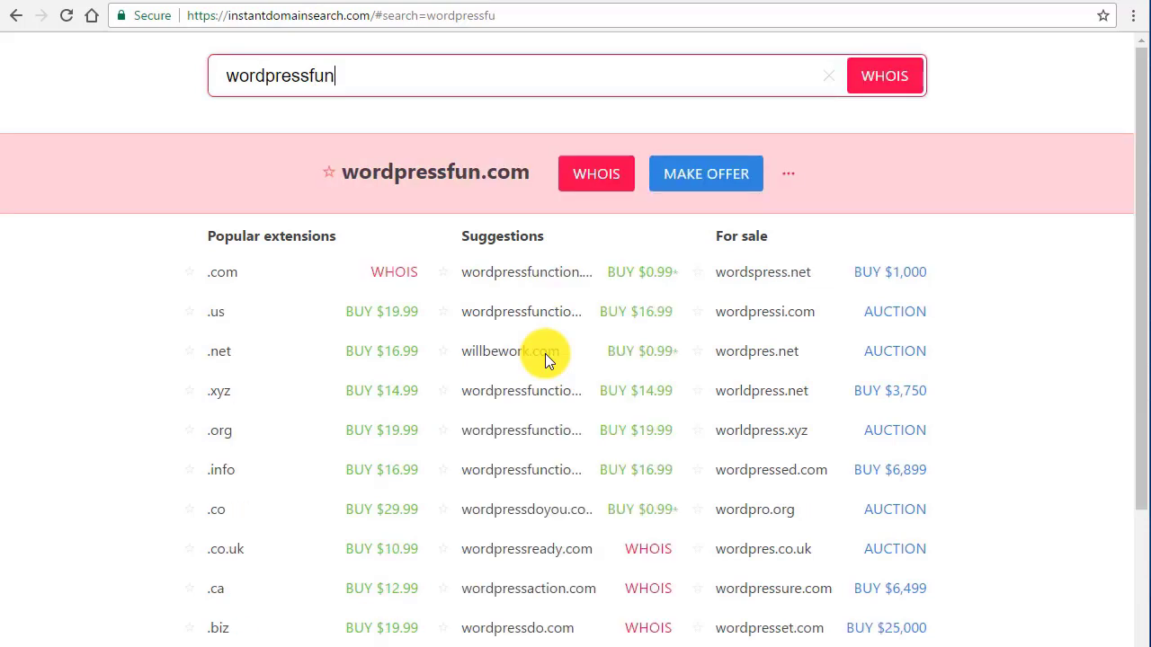
{"action": "type", "text": "nn"}
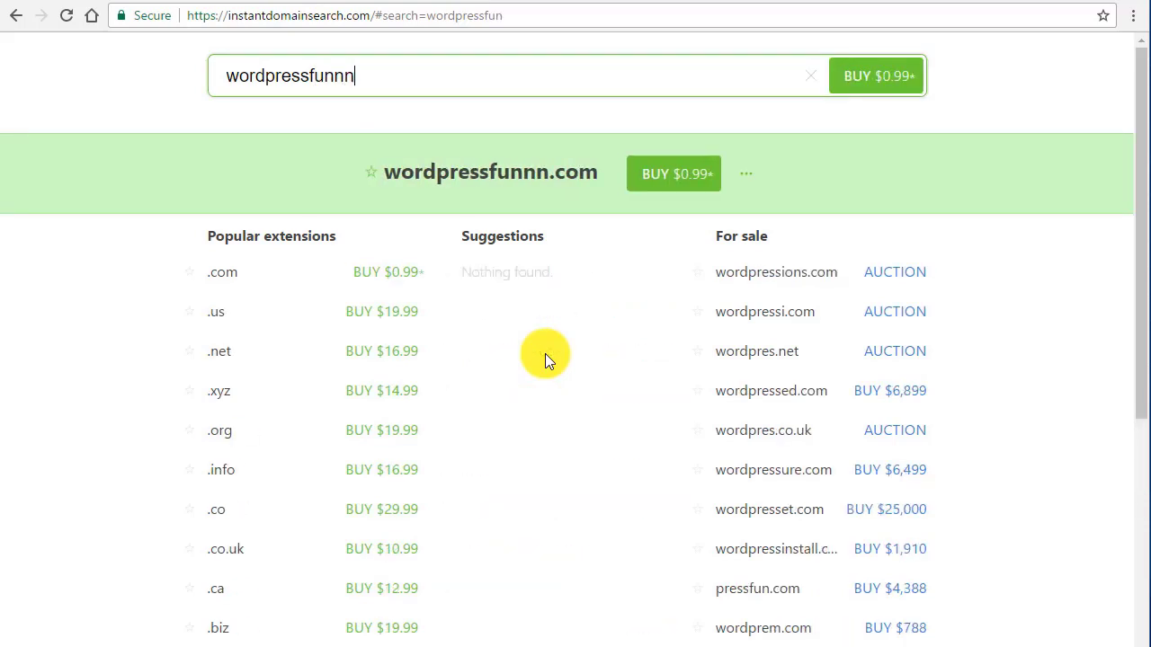
{"action": "key", "text": "BackSpace"}
{"action": "type", "text": "el"}
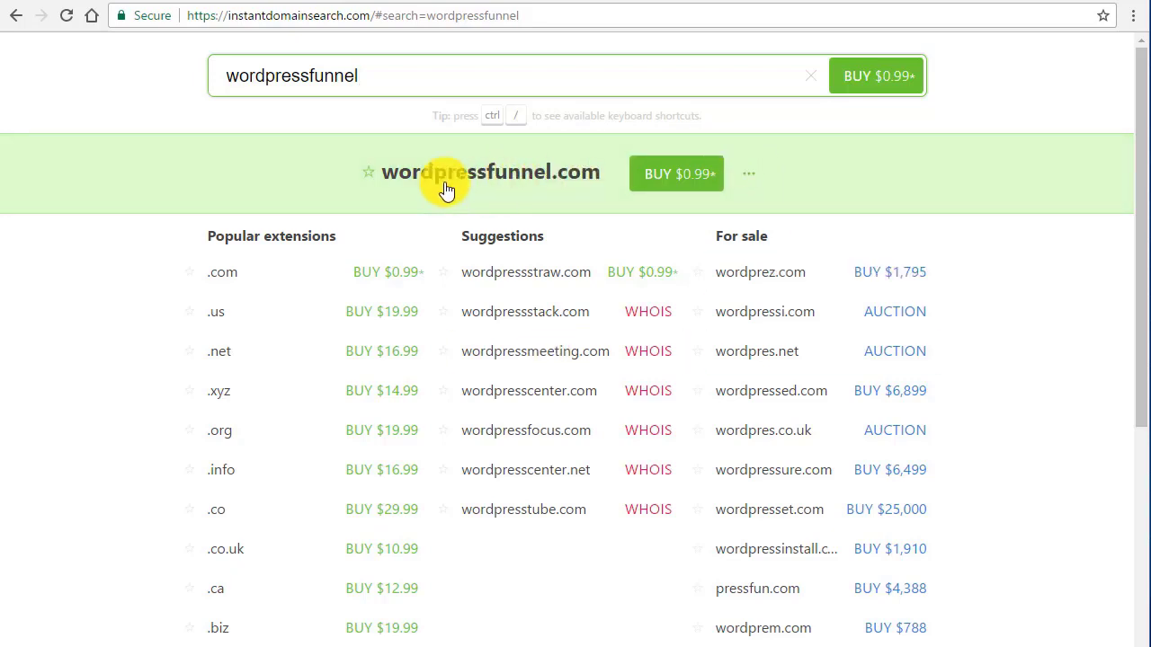
Step: Check the shorter name "wordpressfun" for comparison, and return the search to "wordpressfunnel"
{"action": "key", "text": "BackSpace"}
{"action": "key", "text": "BackSpace"}
{"action": "key", "text": "BackSpace"}
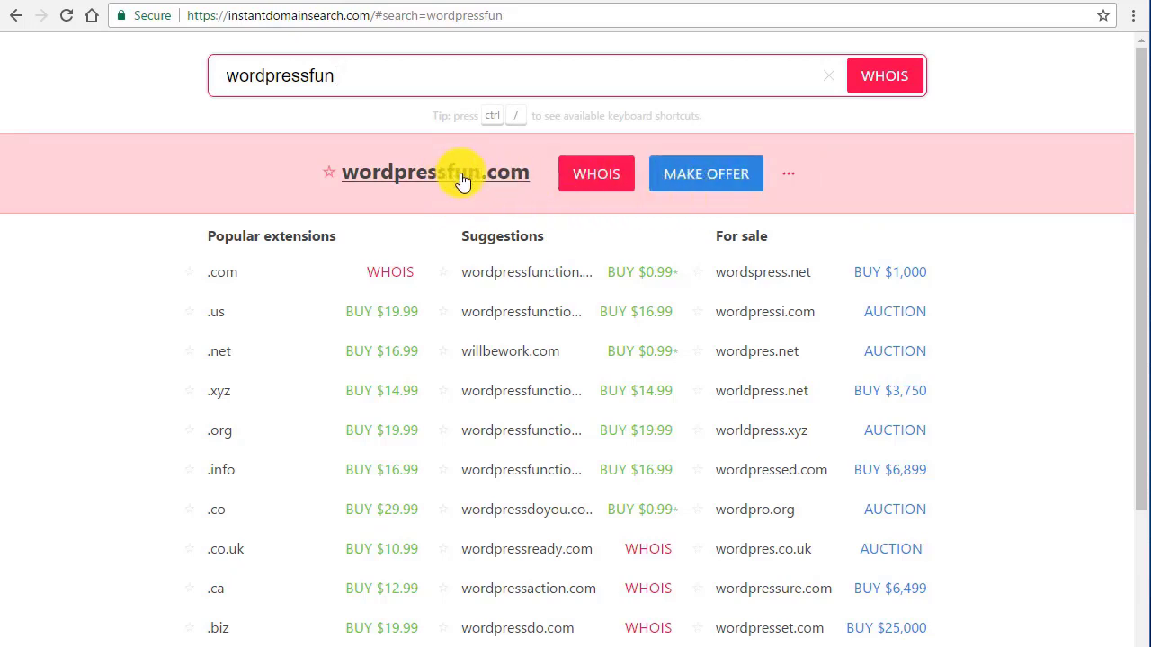
{"action": "type", "text": "nel"}
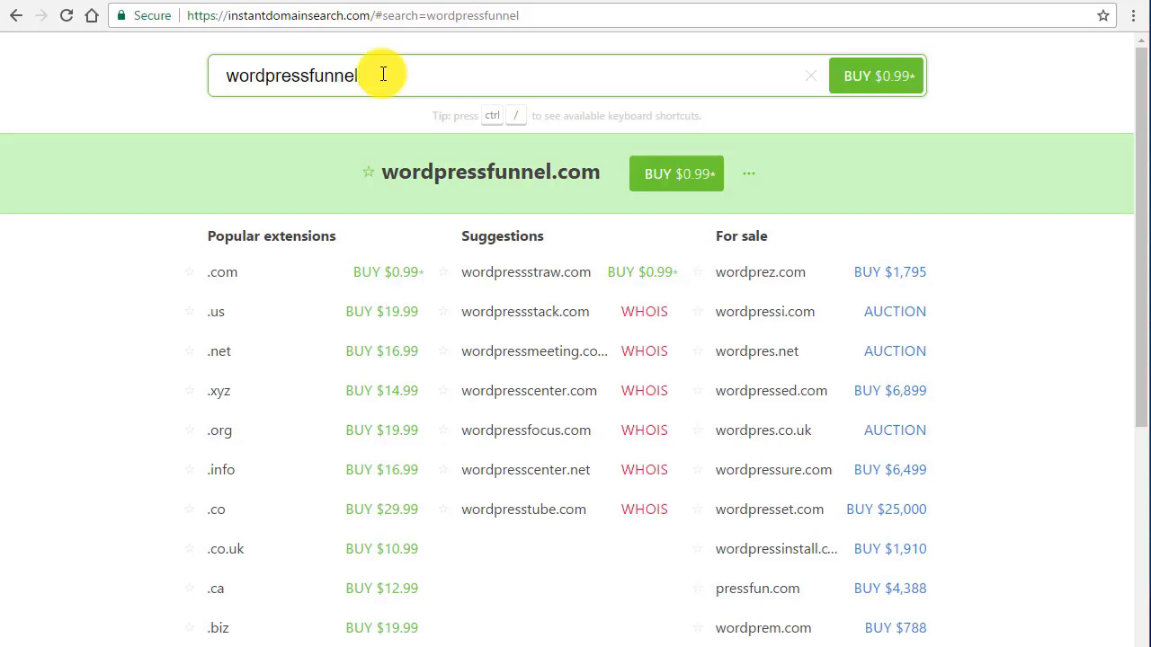
Step: Clear the searched name and check the availability of "photobooth"
{"action": "key", "text": "BackSpace"}
{"action": "key", "text": "BackSpace"}
{"action": "key", "text": "BackSpace"}
{"action": "key", "text": "BackSpace"}
{"action": "key", "text": "BackSpace"}
{"action": "key", "text": "BackSpace"}
{"action": "key", "text": "BackSpace"}
{"action": "key", "text": "BackSpace"}
{"action": "key", "text": "BackSpace"}
{"action": "key", "text": "BackSpace"}
{"action": "key", "text": "BackSpace"}
{"action": "key", "text": "BackSpace"}
{"action": "key", "text": "BackSpace"}
{"action": "key", "text": "BackSpace"}
{"action": "key", "text": "BackSpace"}
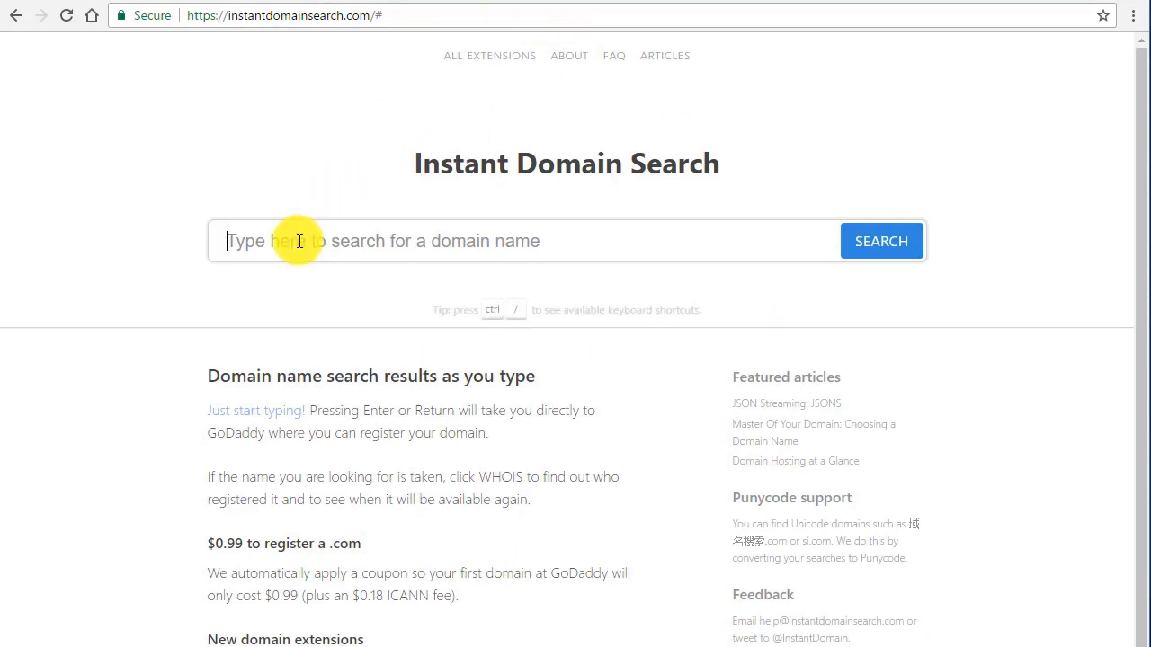
{"action": "type", "text": "photo"}
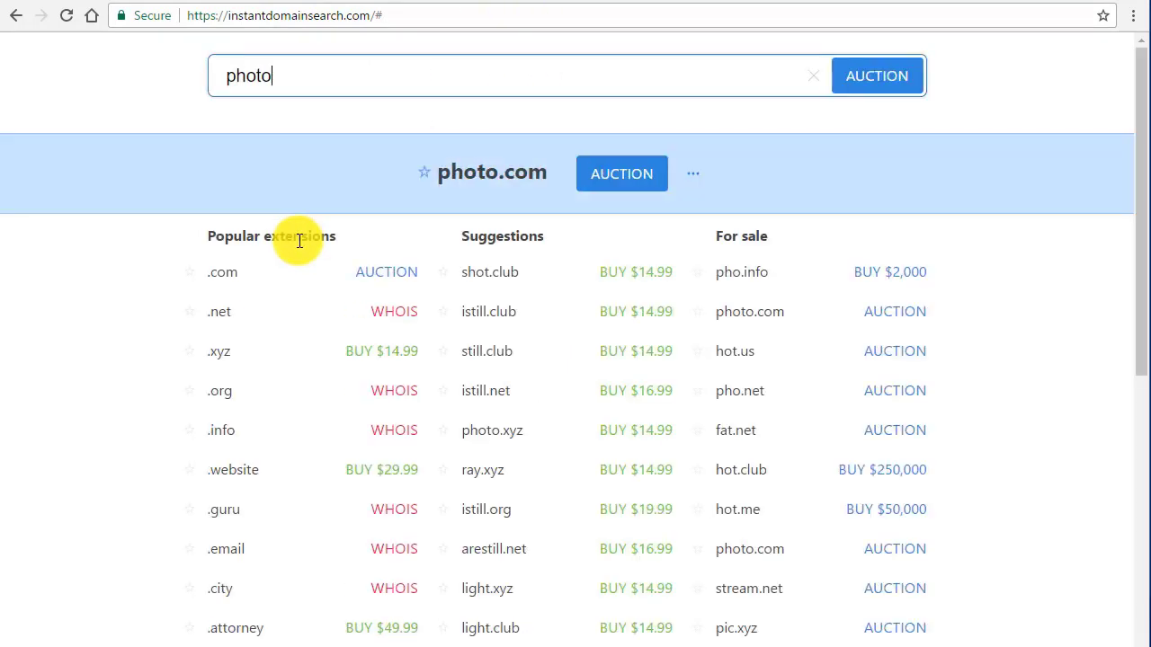
{"action": "type", "text": "booth"}
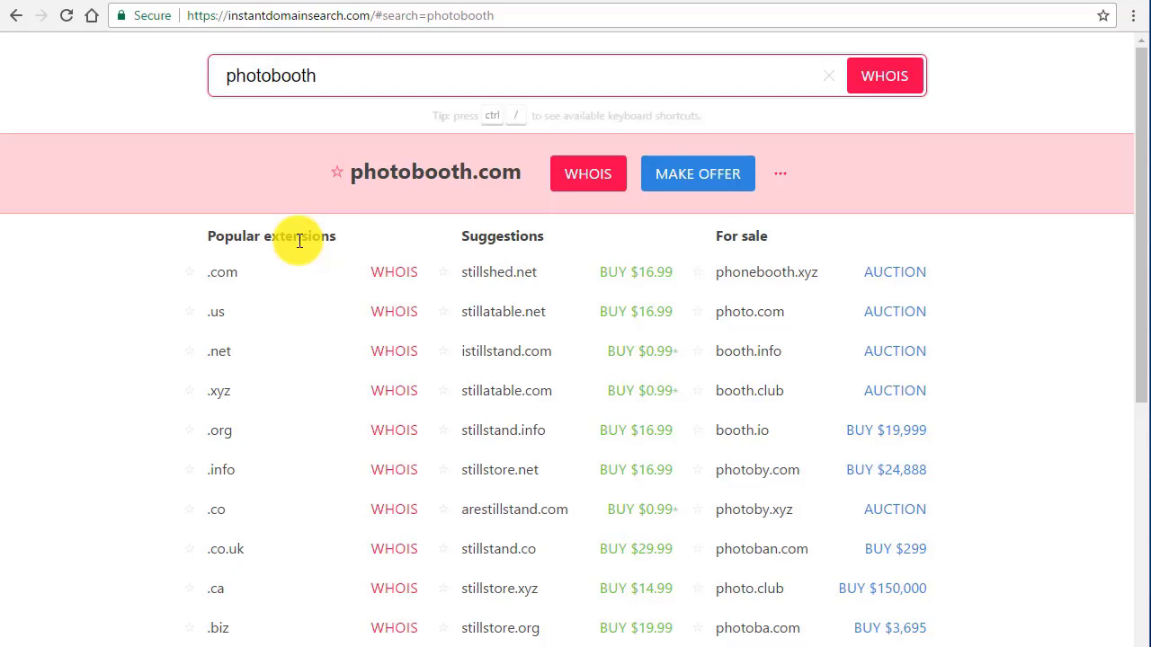
Step: Extend the photobooth search with "usamerica" to check the availability of "photoboothusamerica"
{"action": "type", "text": "us"}
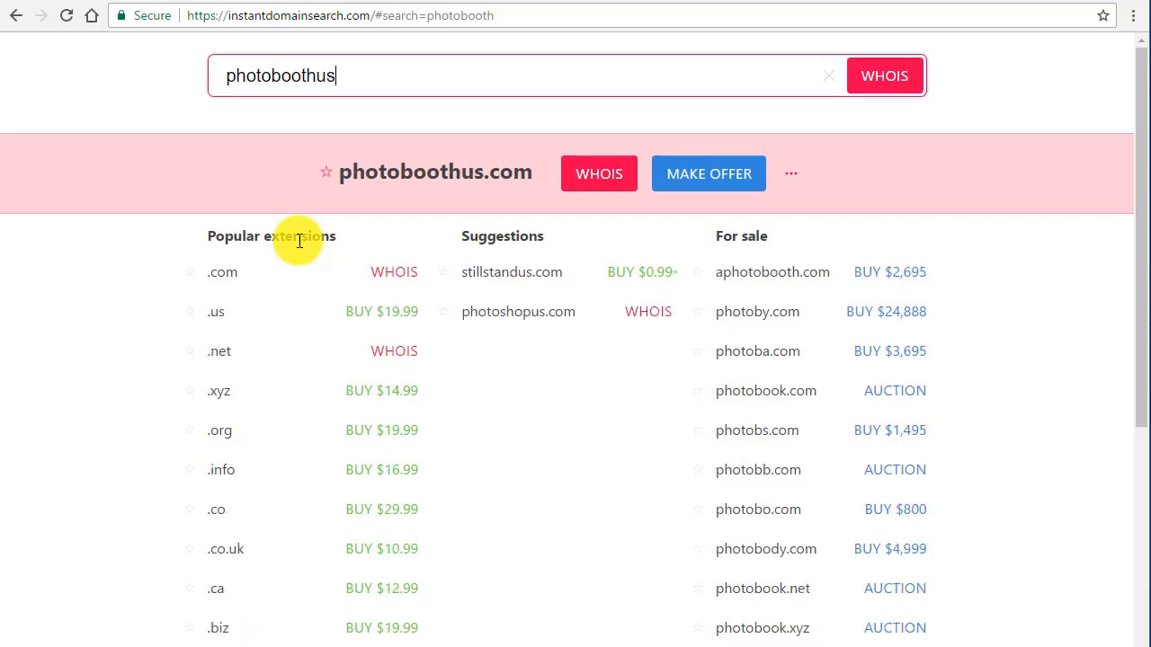
{"action": "type", "text": "am"}
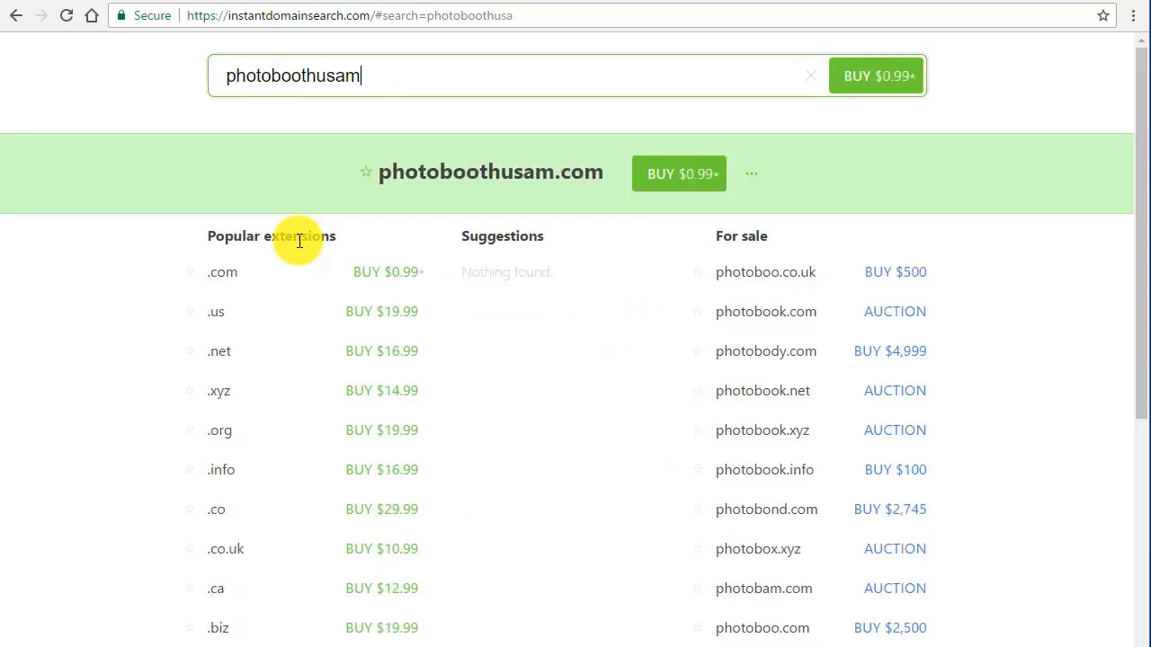
{"action": "key", "text": "BackSpace"}
{"action": "type", "text": "mer"}
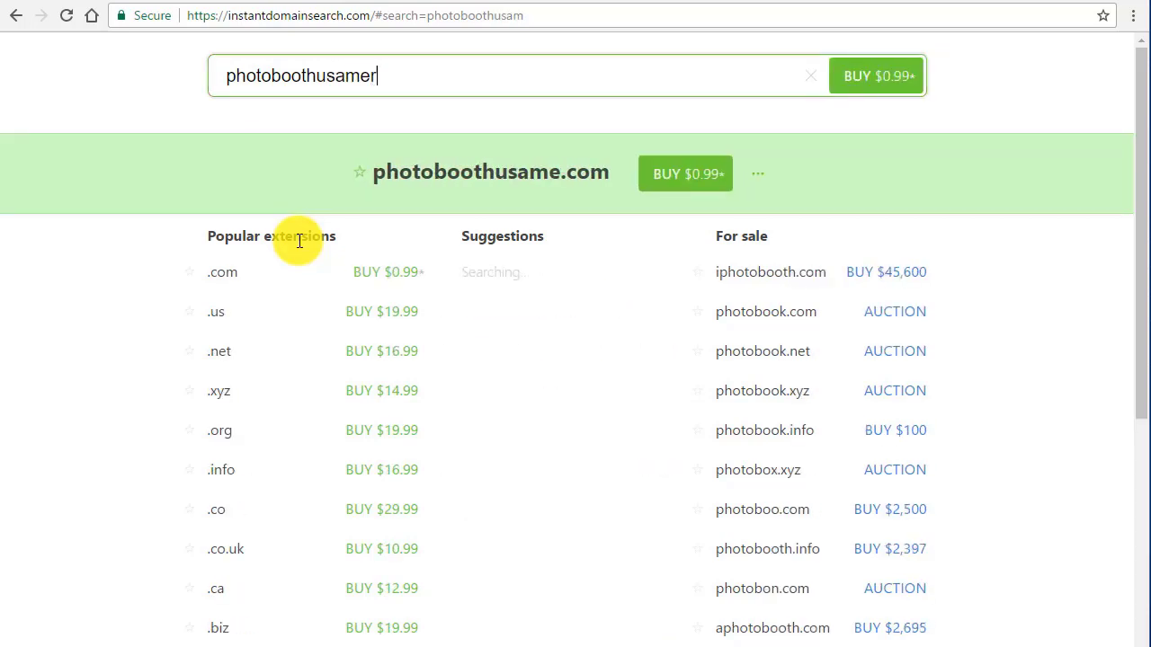
{"action": "type", "text": "ica"}
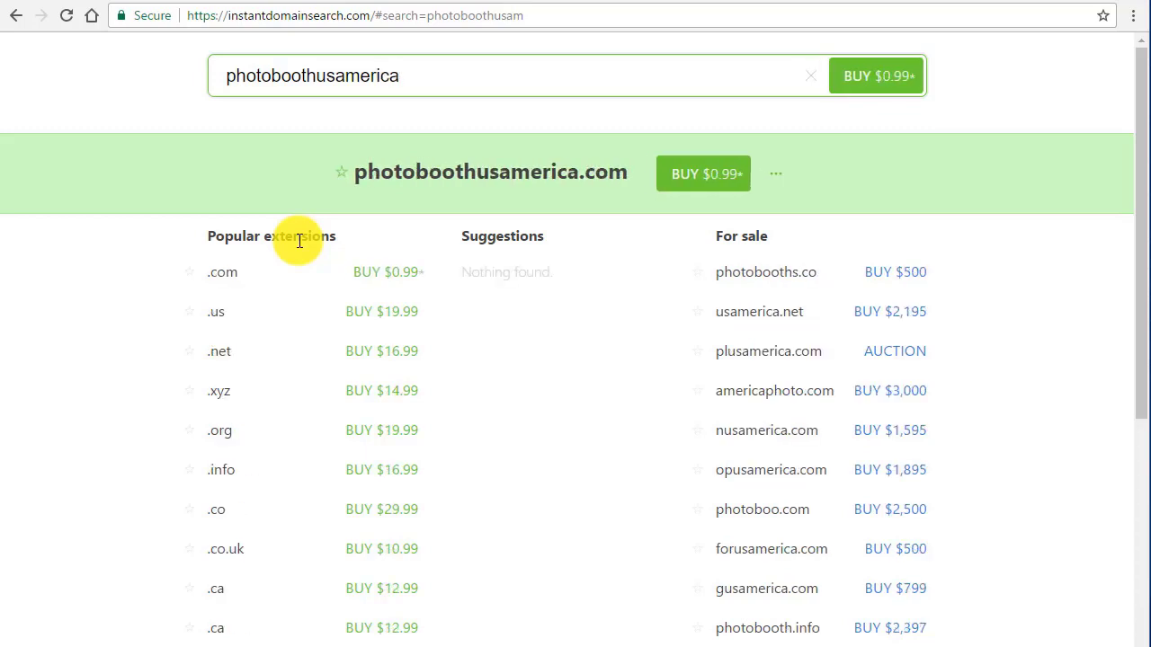
Step: Remove "us" from the middle of the searched name to check "photoboothamerica"
{"action": "key", "text": "Left"}
{"action": "key", "text": "Left"}
{"action": "key", "text": "Left"}
{"action": "key", "text": "Left"}
{"action": "key", "text": "Left"}
{"action": "key", "text": "Left"}
{"action": "key", "text": "Left"}
{"action": "key", "text": "BackSpace"}
{"action": "key", "text": "BackSpace"}
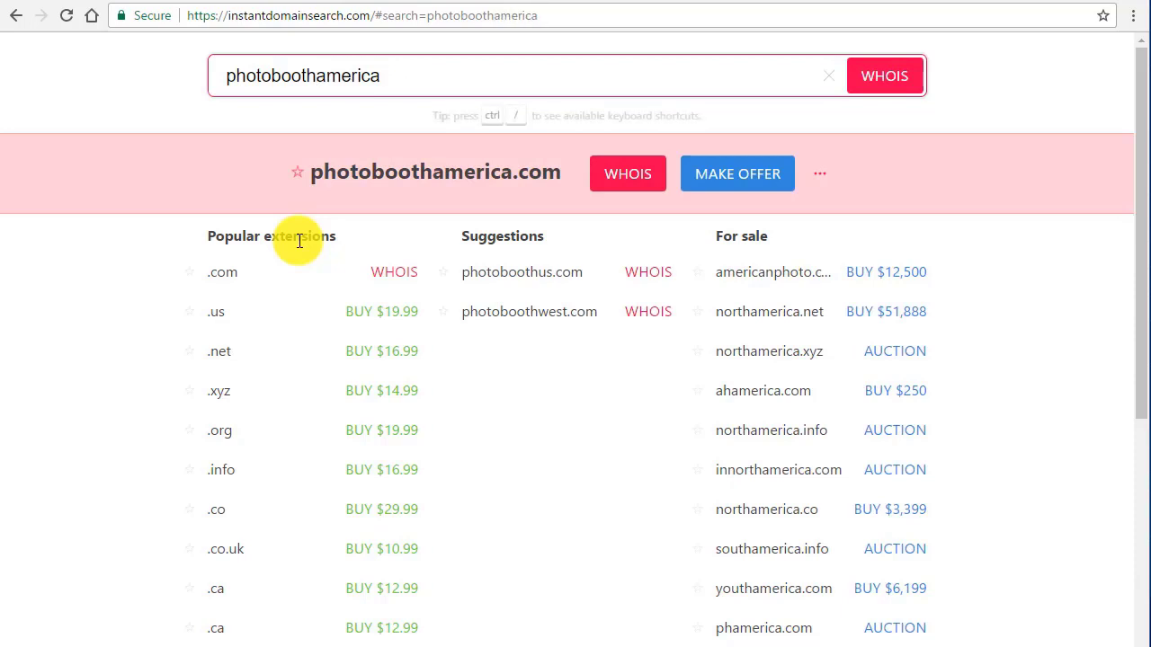
Step: Try the number suffixes 1 and 900 on "photoboothamerica", and remove them again
{"action": "key", "text": "Right"}
{"action": "key", "text": "Right"}
{"action": "key", "text": "Right"}
{"action": "key", "text": "Right"}
{"action": "key", "text": "Right"}
{"action": "key", "text": "Right"}
{"action": "key", "text": "Right"}
{"action": "type", "text": "1"}
{"action": "key", "text": "BackSpace"}
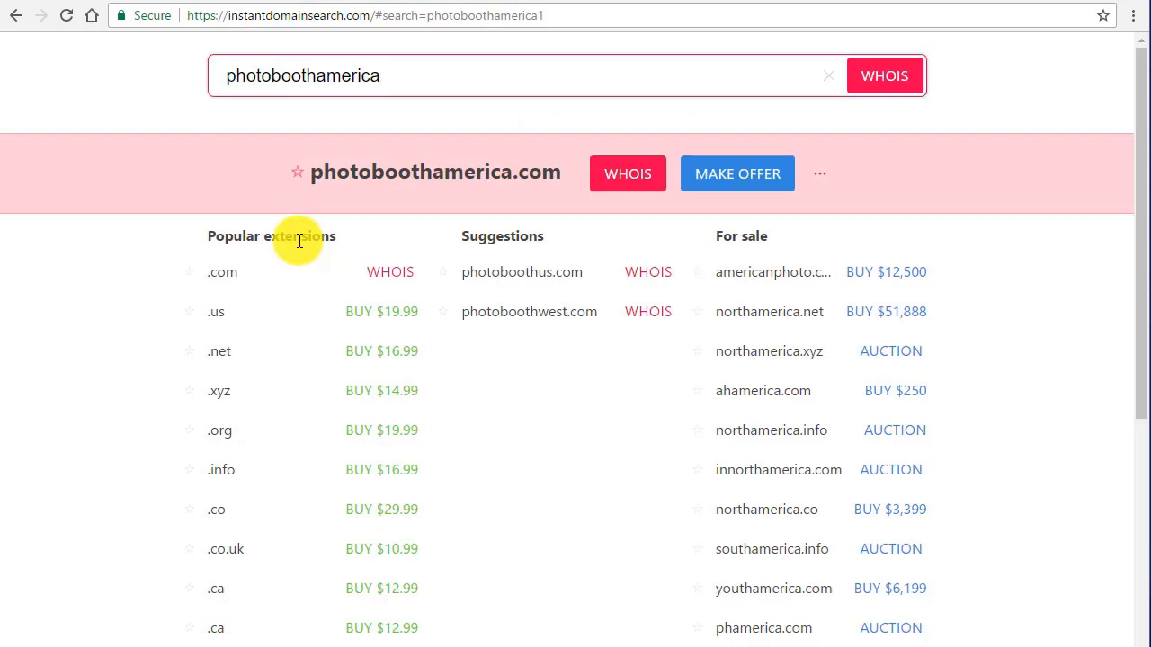
{"action": "type", "text": "900"}
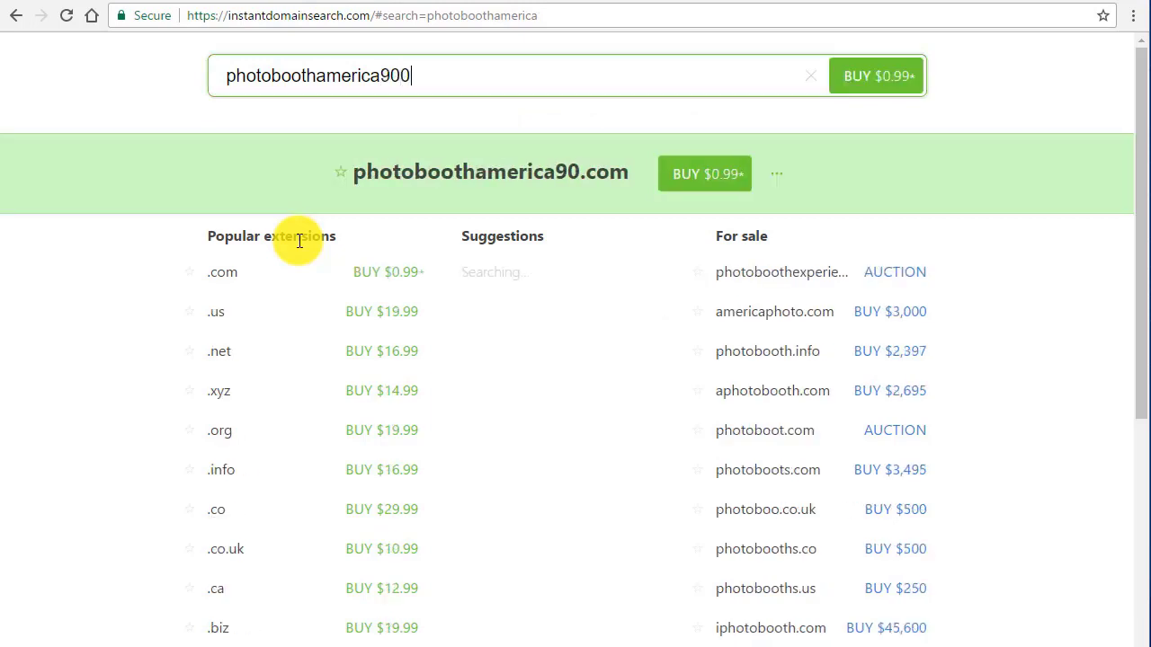
{"action": "key", "text": "BackSpace"}
{"action": "key", "text": "BackSpace"}
{"action": "key", "text": "BackSpace"}
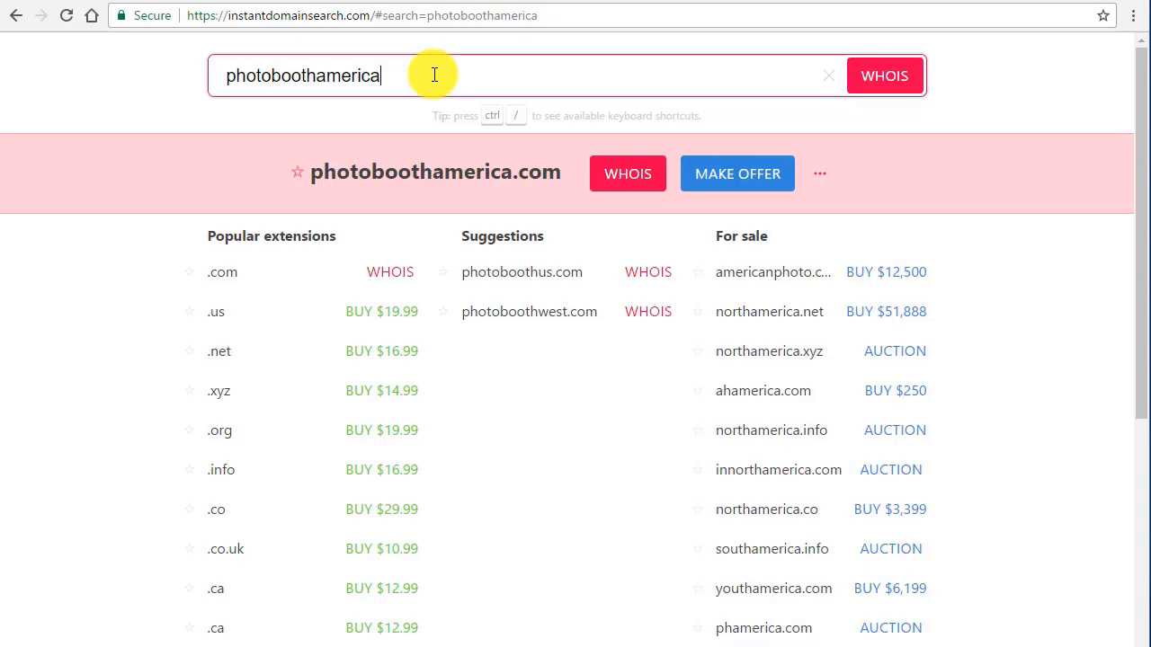
Step: Clear "photoboothamerica" from the domain search
{"action": "key", "text": "BackSpace"}
{"action": "key", "text": "BackSpace"}
{"action": "key", "text": "BackSpace"}
{"action": "key", "text": "BackSpace"}
{"action": "key", "text": "BackSpace"}
{"action": "key", "text": "BackSpace"}
{"action": "key", "text": "BackSpace"}
{"action": "key", "text": "BackSpace"}
{"action": "key", "text": "BackSpace"}
{"action": "key", "text": "BackSpace"}
{"action": "key", "text": "BackSpace"}
{"action": "key", "text": "BackSpace"}
{"action": "key", "text": "BackSpace"}
{"action": "key", "text": "BackSpace"}
{"action": "key", "text": "BackSpace"}
{"action": "key", "text": "BackSpace"}
{"action": "key", "text": "BackSpace"}
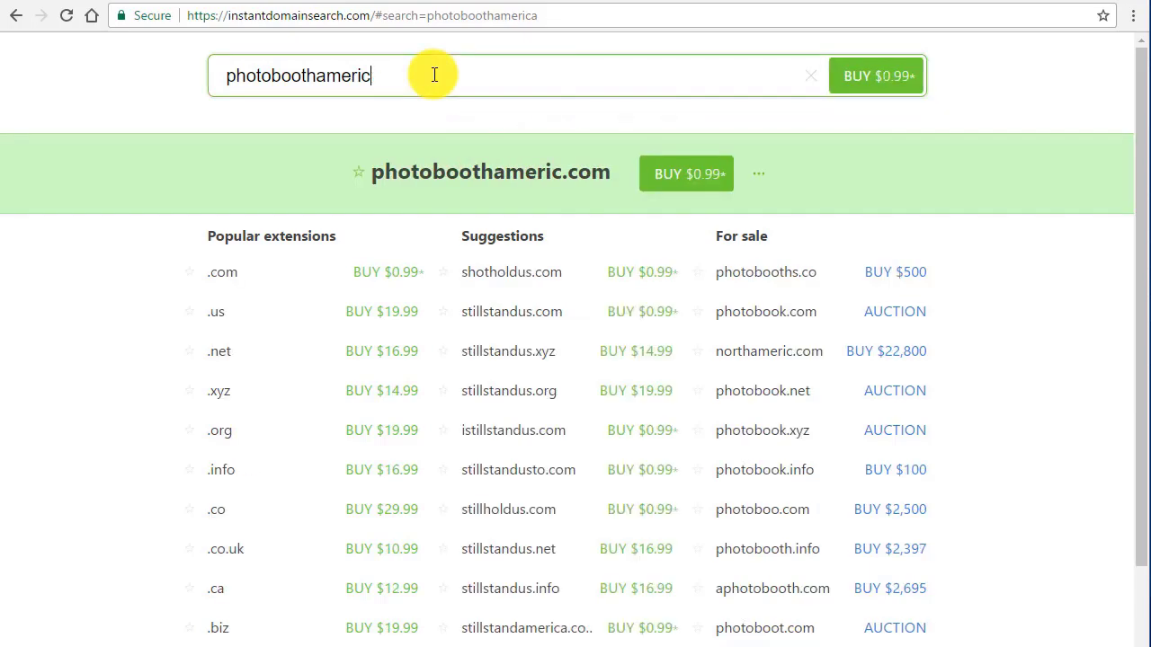